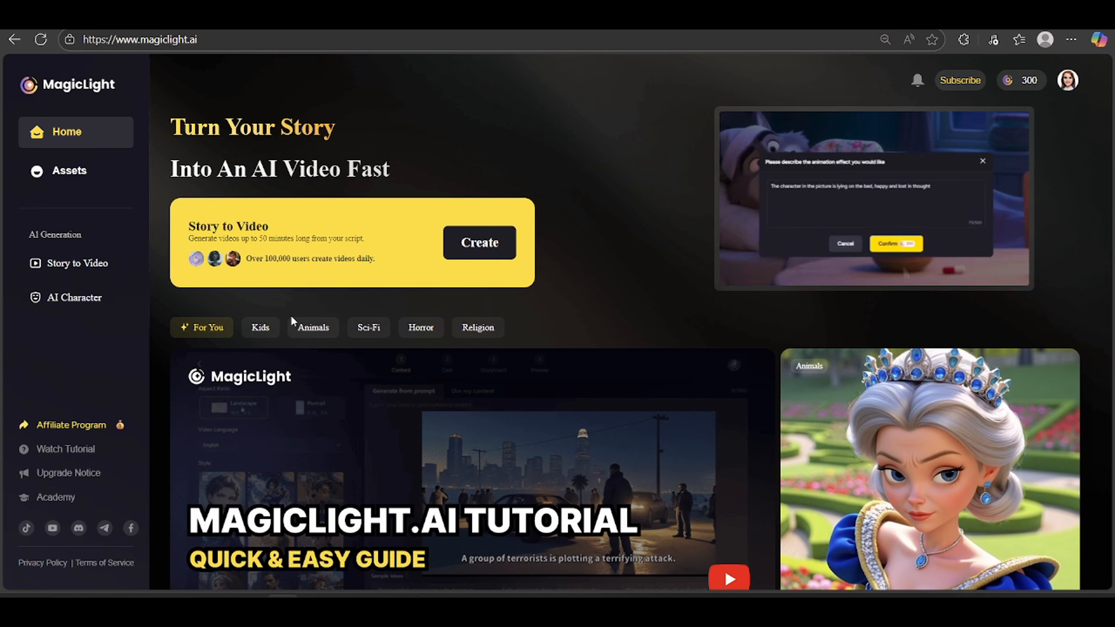
# Show the Animals category on the MagicLight home page and browse its sample videos
pyautogui.click(261, 328)
pyautogui.scroll(-5, 530, 308)
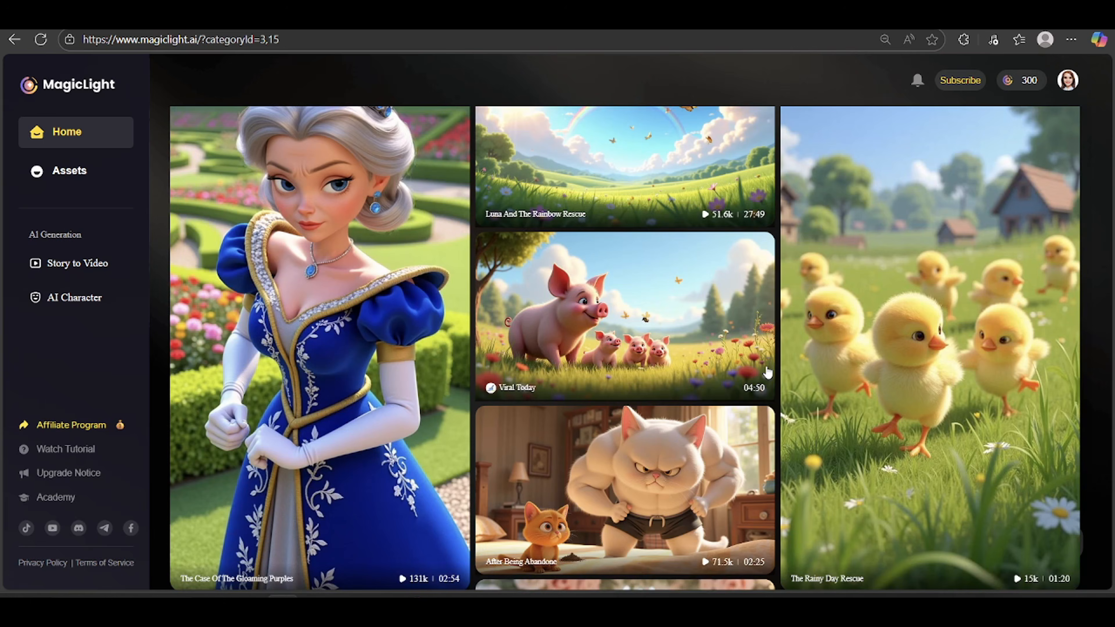
pyautogui.scroll(-10, 777, 374)
pyautogui.scroll(-10, 769, 388)
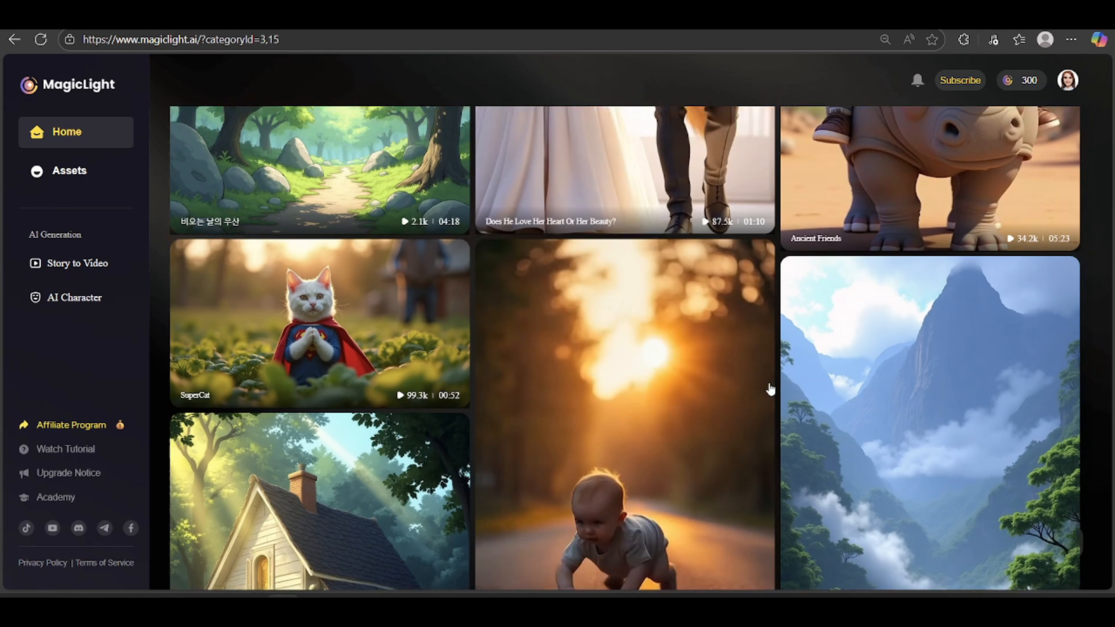
pyautogui.scroll(-10, 769, 388)
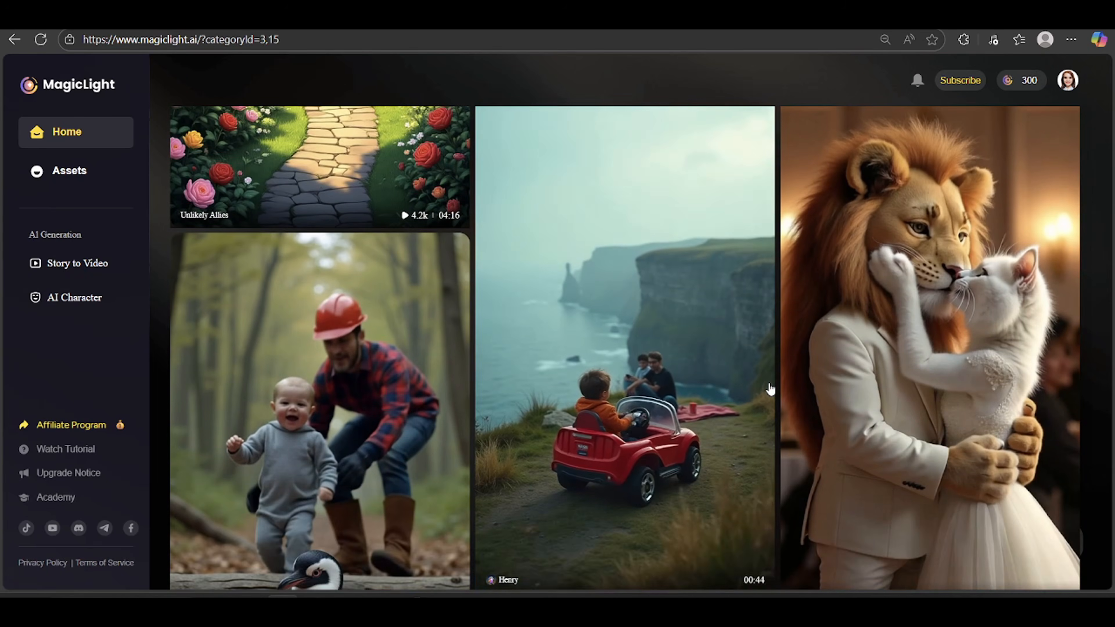
pyautogui.scroll(-5, 795, 403)
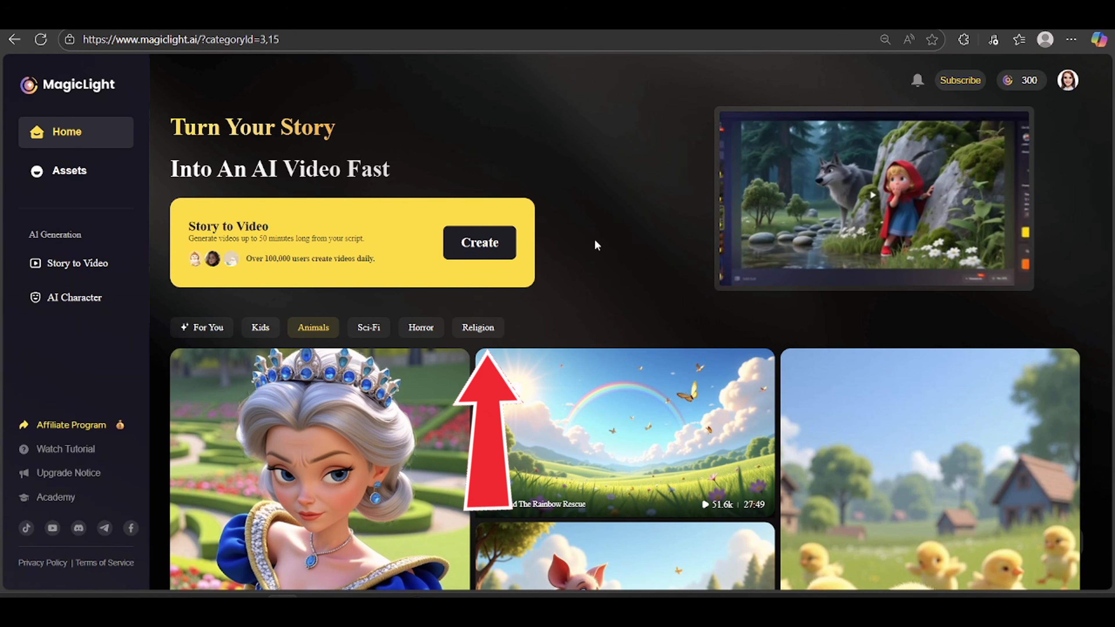
# Open the Story to Video editor, look over the trending scripts and the Basic Script mode, and return to Smart Script
pyautogui.click(113, 266)
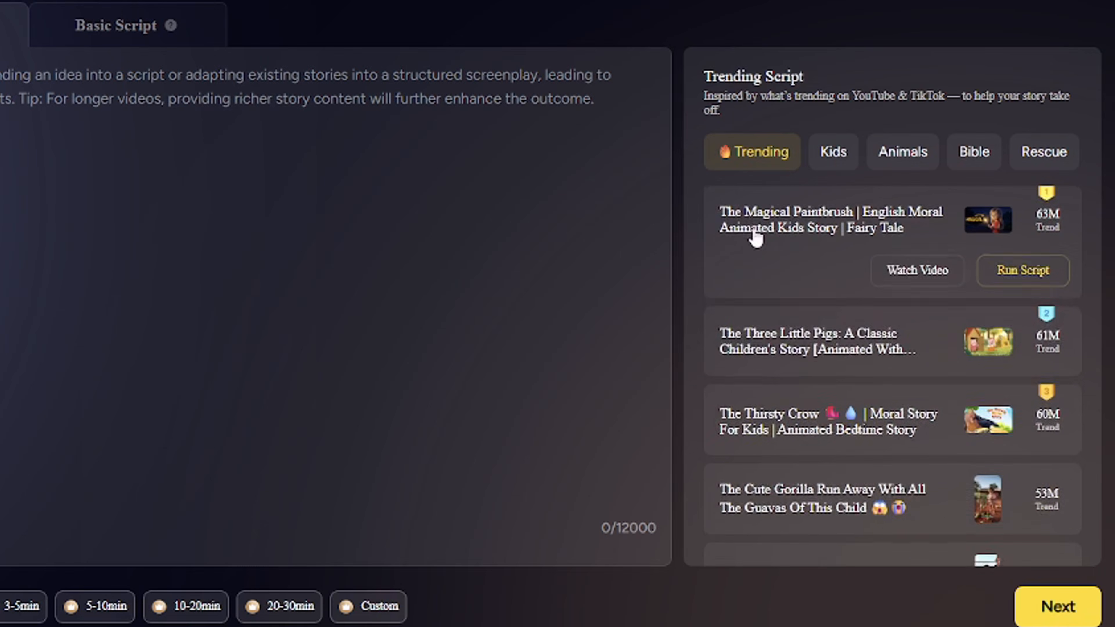
pyautogui.scroll(-4, 868, 316)
pyautogui.scroll(-10, 764, 243)
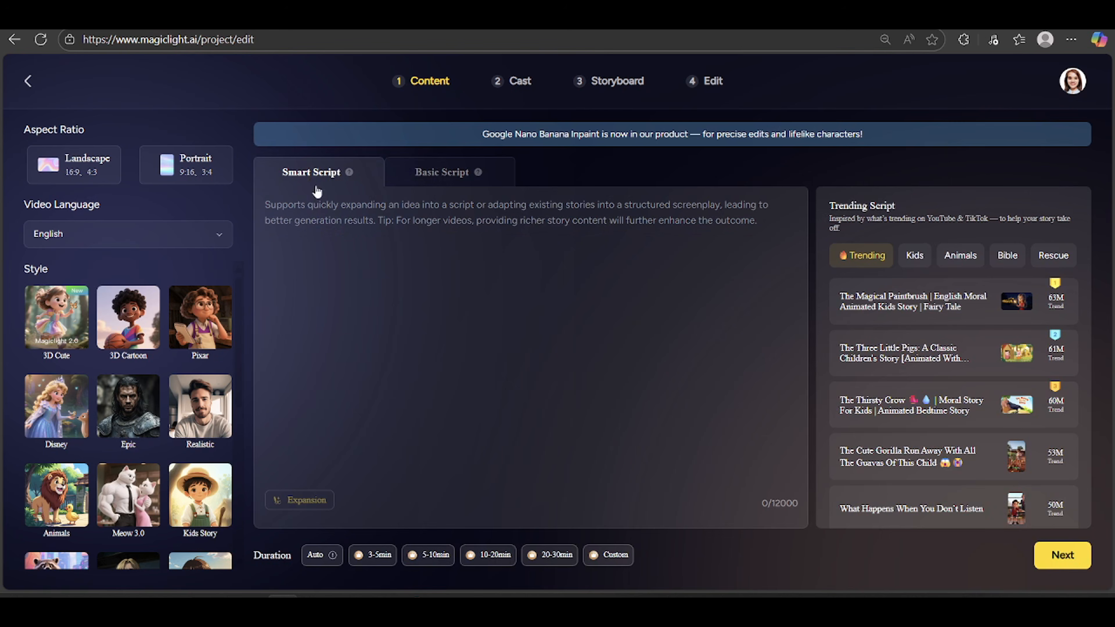
pyautogui.click(444, 187)
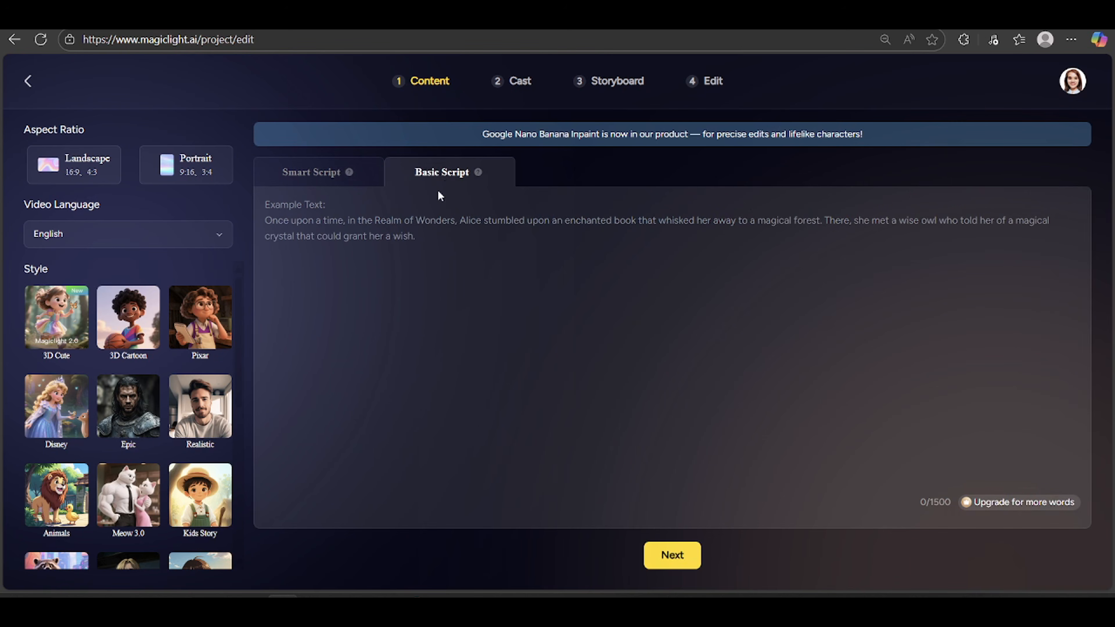
pyautogui.click(300, 180)
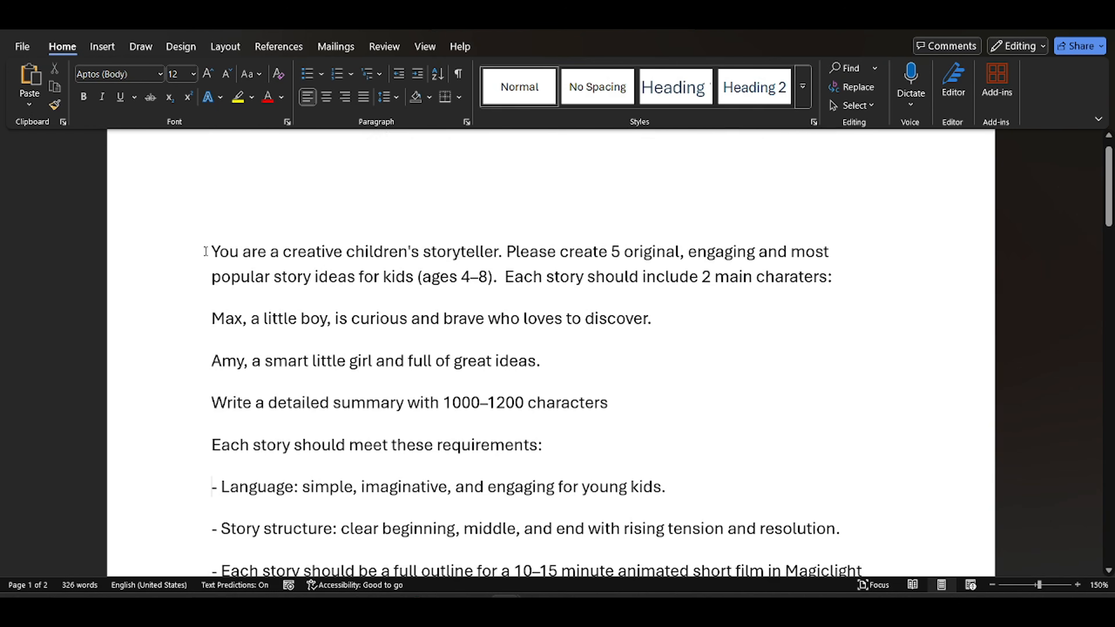
# Copy the children's storyteller prompt from the Word document and submit it to ChatGPT to create 5 story ideas
pyautogui.moveTo(213, 257); pyautogui.dragTo(463, 465)
pyautogui.scroll(-5, 316, 397)
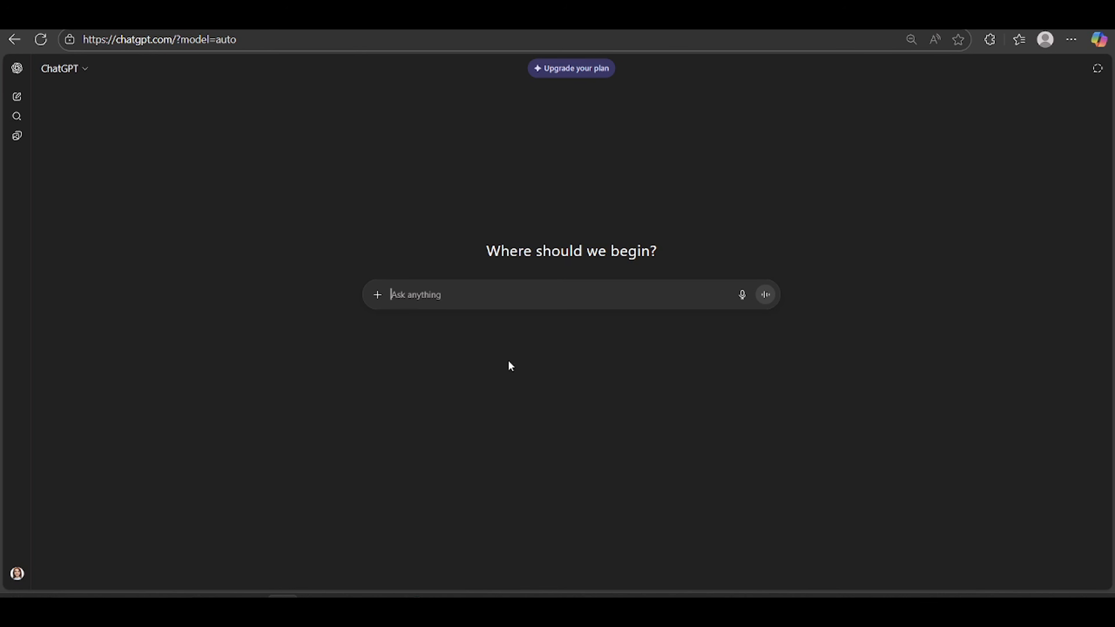
pyautogui.write("You are a creative children's storyteller. Please create 5 original, engaging and most popular story ideas for kids (ages 4–8).  Each story should include 2 main charaters: Max, a little boy, is curious and brave who loves to discover. Amy, a smart little girl and full of great ideas. Write a detailed summary with 1000–1200 characters Each story should meet these requirements: - Language: simple, imaginative, and engaging for young kids. - Story structure: clear beginning, middle, and end with rising tension and resolution. - Each story should be a full outline for a 10–15 minute animated short film in Magiclight Output format: 1. Title: ...  Story Summary:...  Moral: ... Repeat for 5 unique stories.")
pyautogui.click(765, 476)
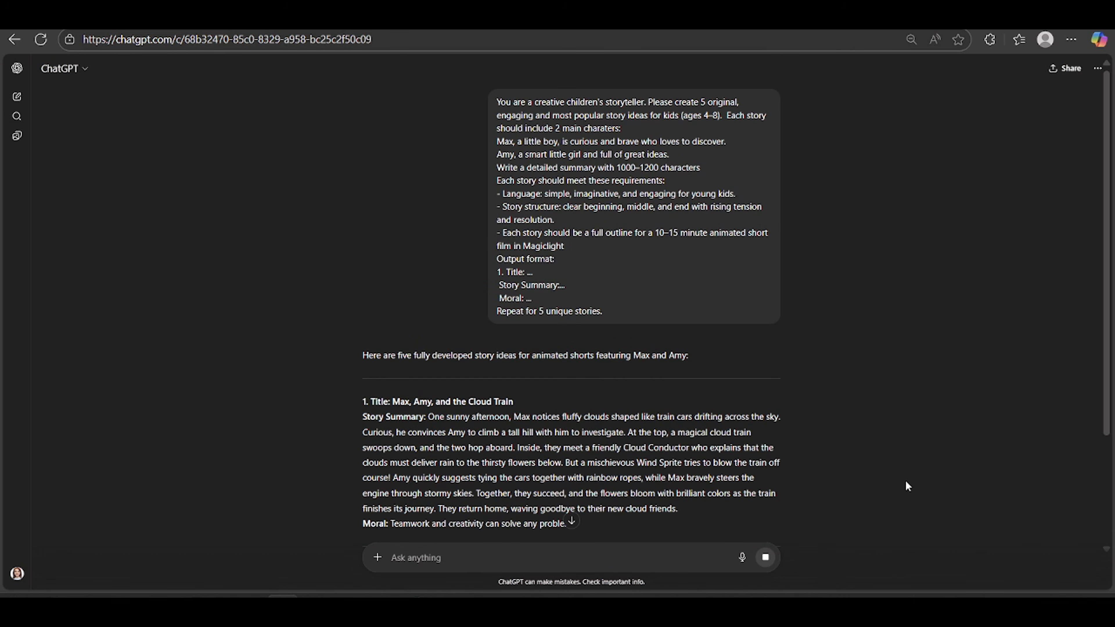
# Copy the summary and moral of ChatGPT's first story, "Max, Amy, and the Cloud Train", into MagicLight's Smart Script
pyautogui.scroll(-5, 905, 480)
pyautogui.scroll(-5, 905, 482)
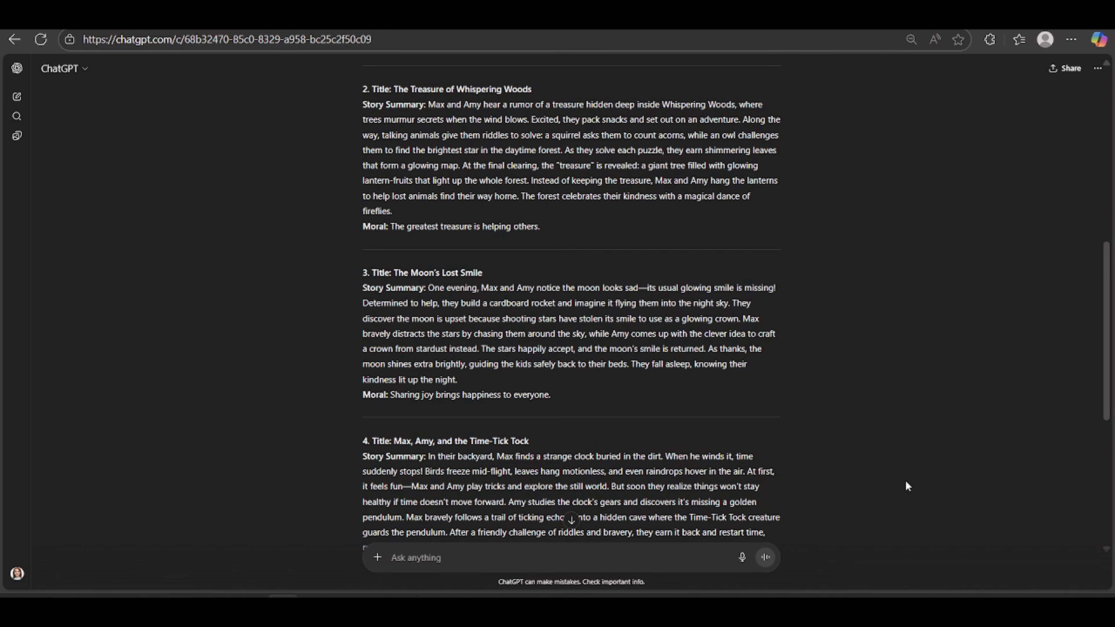
pyautogui.scroll(-5, 873, 463)
pyautogui.scroll(10, 873, 463)
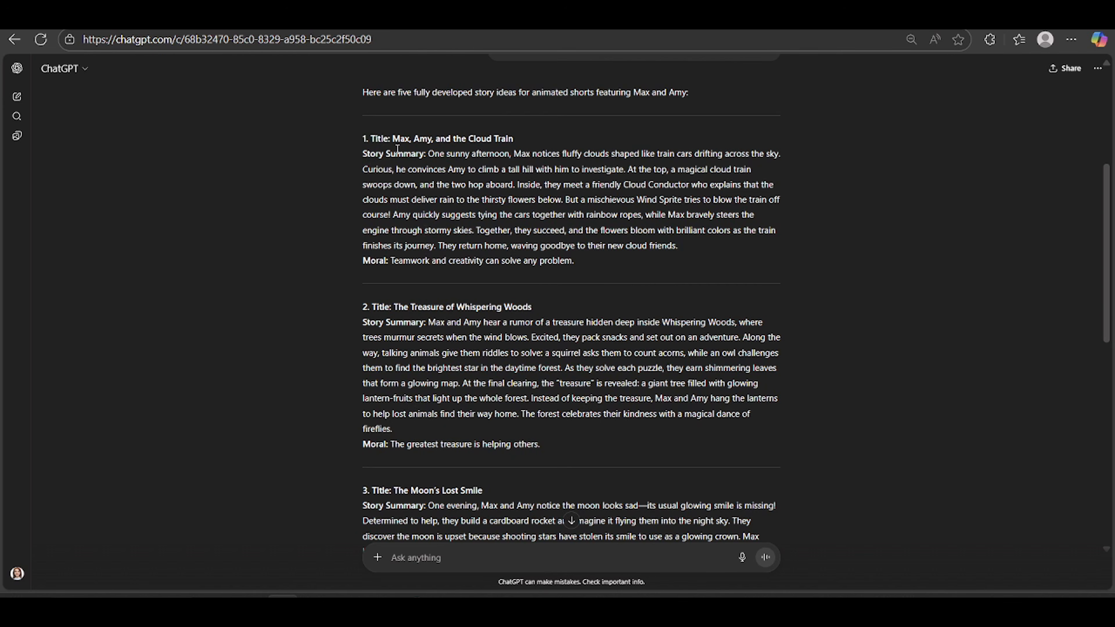
pyautogui.moveTo(430, 150); pyautogui.dragTo(587, 271)
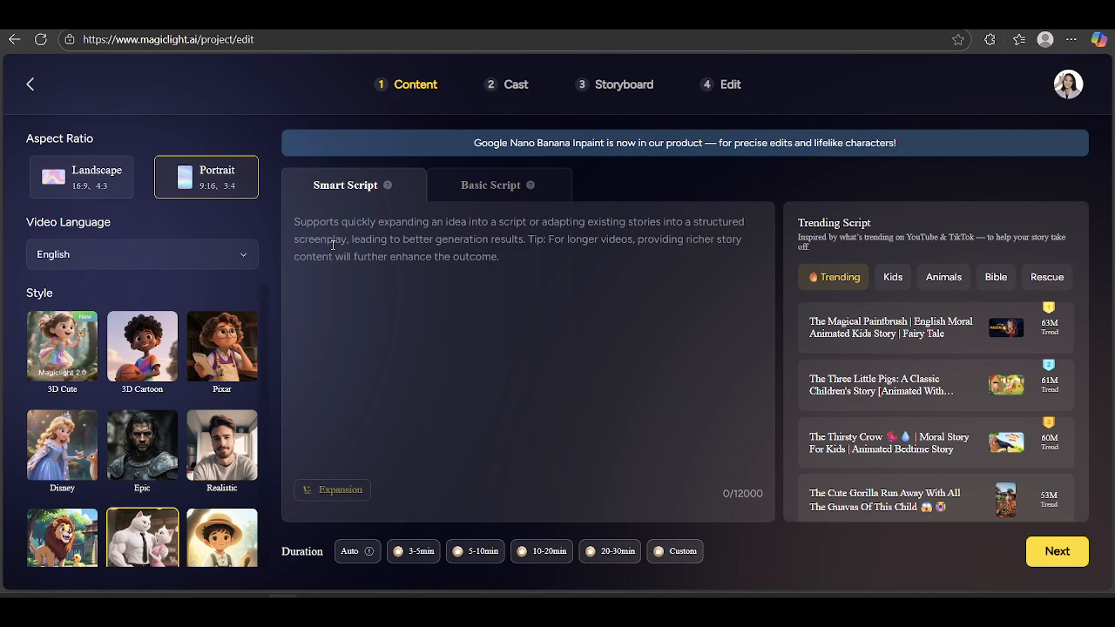
pyautogui.click(333, 245)
pyautogui.write('One sunny afternoon, Max notices fluffy clouds shaped like train cars drifting across the sky. Curious, he convinces Amy to climb a tall hill with him to investigate. At the top, a magical cloud train swoops down, and the two hop aboard. Inside, they meet a friendly Cloud Conductor who explains that the clouds must deliver rain to the thirsty flowers below. But a mischievous Wind Sprite tries to blow the train off course. Amy quickly suggests tying the cars together with rainbow ropes, while Max bravely steers the engine through stormy skies. Together, they succeed, and the flowers bloom with brilliant colors as the train finishes its journey. They return home, waving goodbye to their new cloud friends. Moral: Teamwork and creativity can solve any problem.')
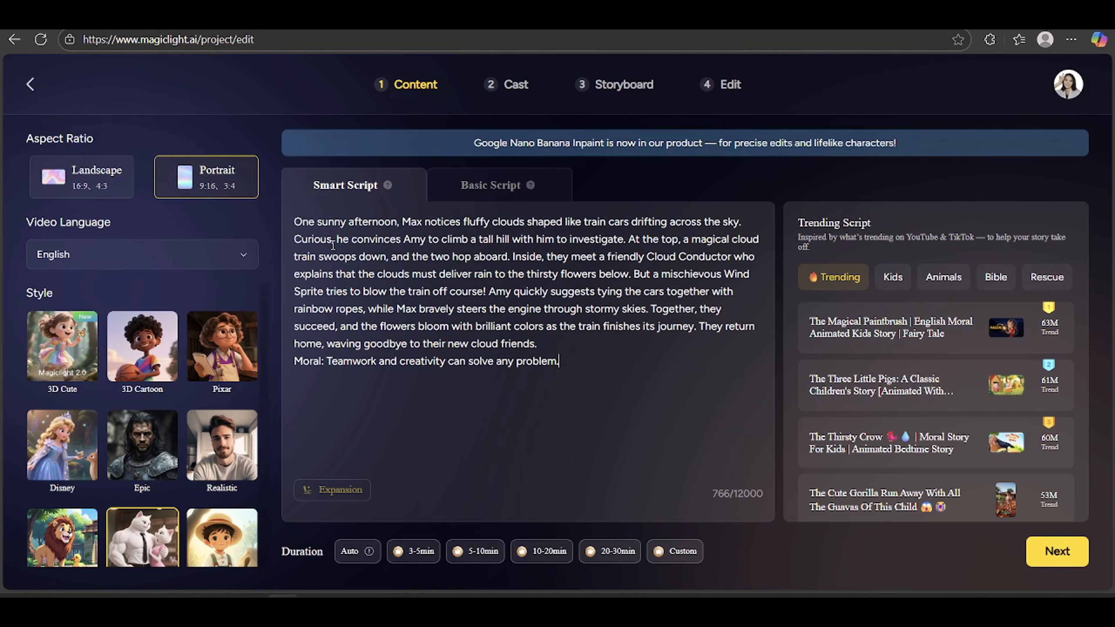
# Expand the pasted story with the Expansion feature, accept the expanded script and look it over
pyautogui.click(366, 493)
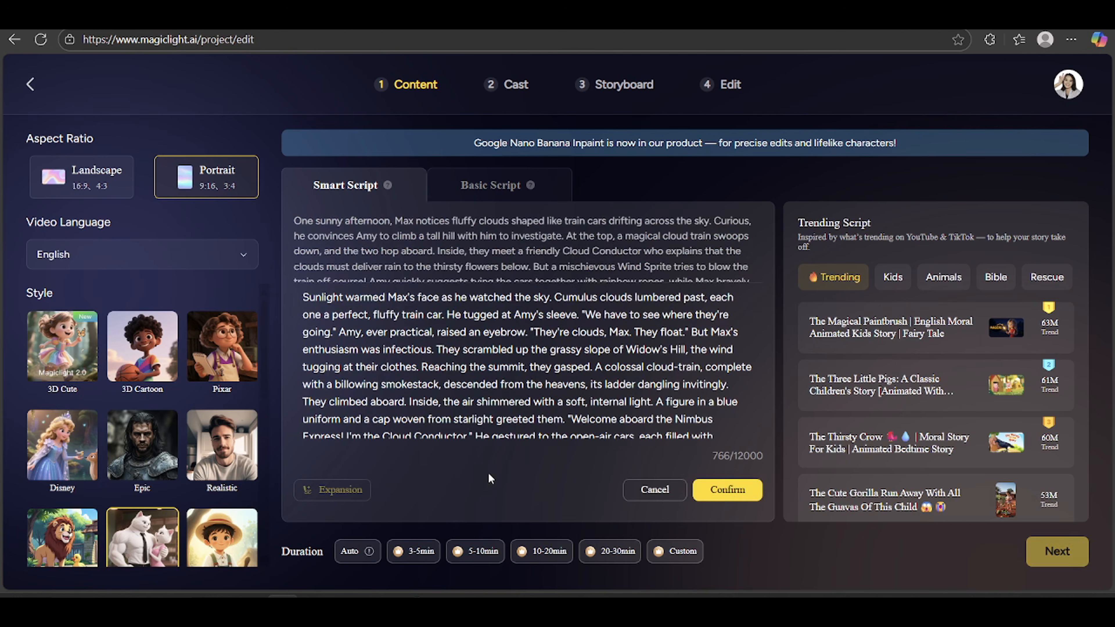
pyautogui.click(739, 491)
pyautogui.scroll(-3, 605, 421)
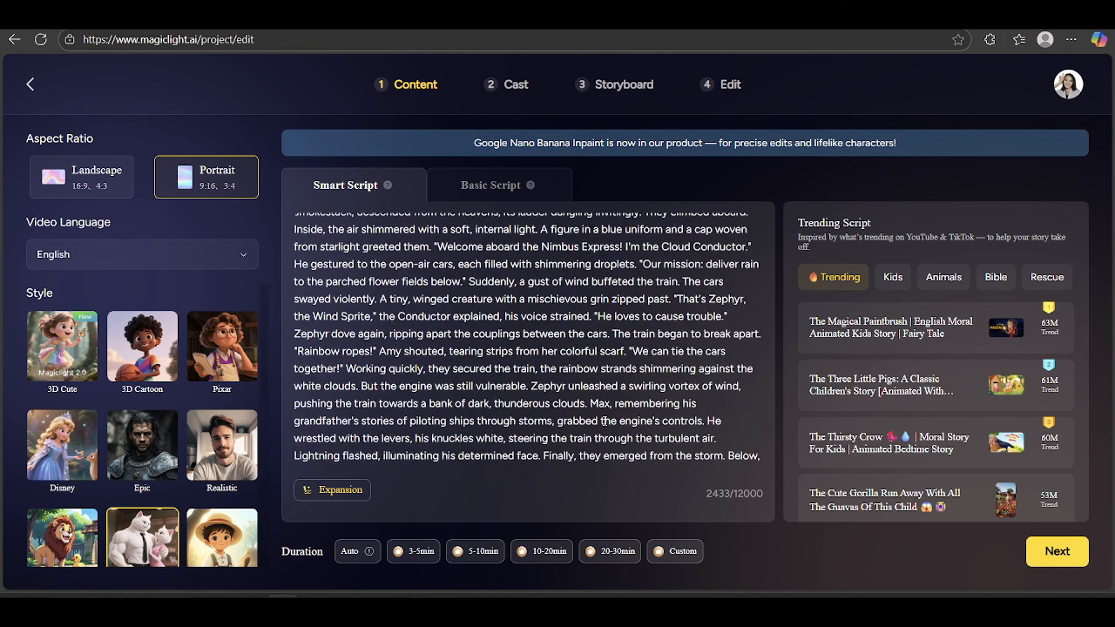
pyautogui.scroll(3, 604, 421)
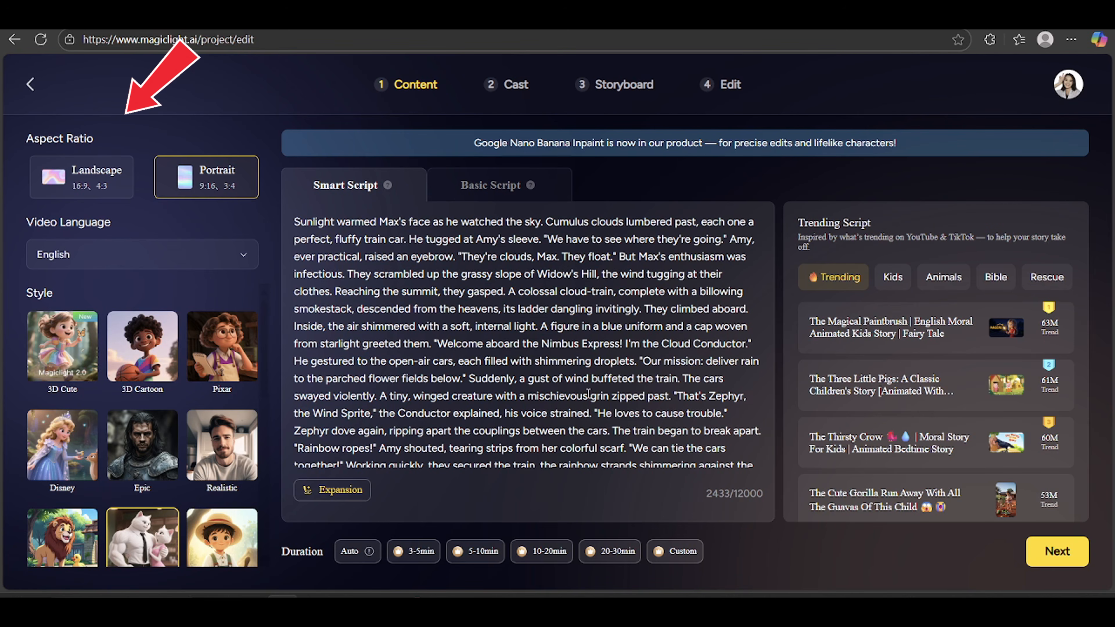
# Set the video's aspect ratio to Landscape and its language to English
pyautogui.click(101, 187)
pyautogui.click(218, 253)
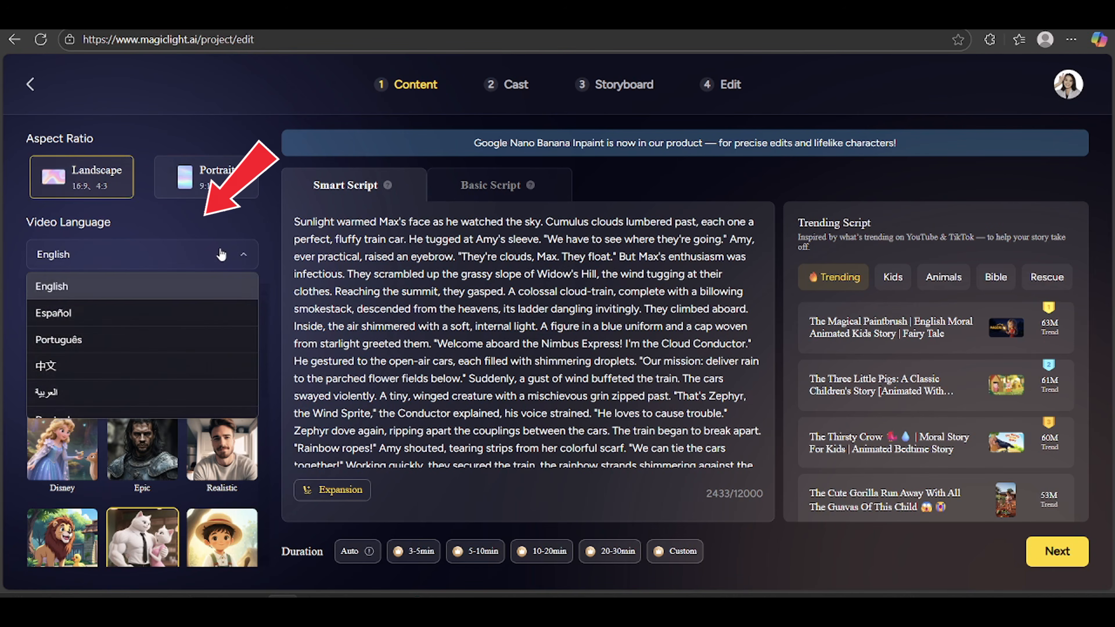
pyautogui.click(153, 286)
# Look through the available visual styles and choose Pixar for the video
pyautogui.moveTo(224, 402)
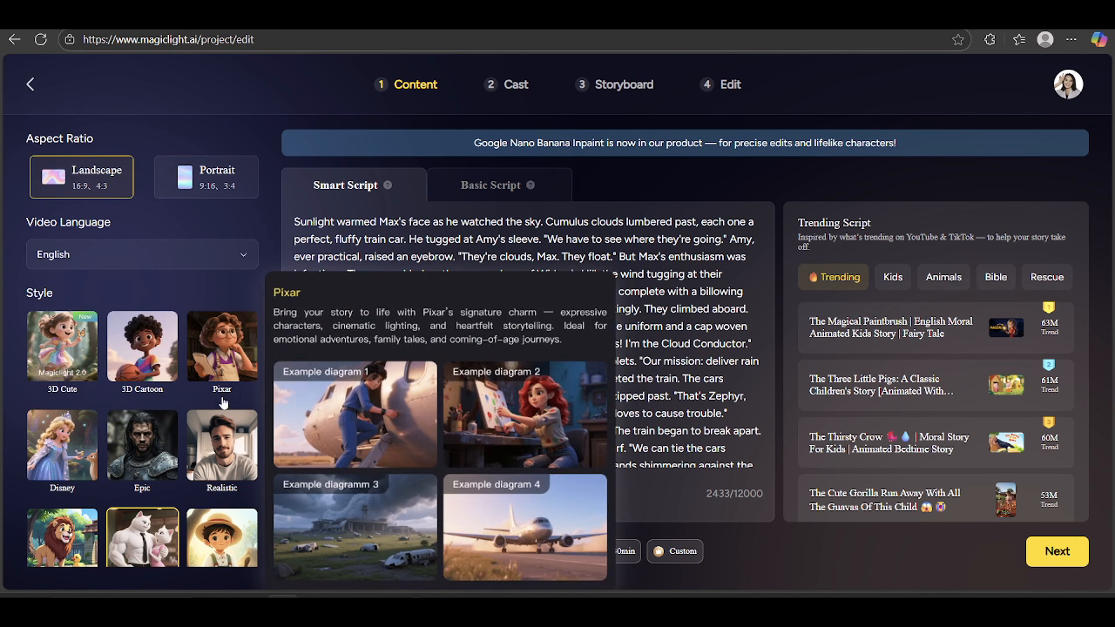
pyautogui.scroll(-3, 232, 417)
pyautogui.moveTo(222, 442)
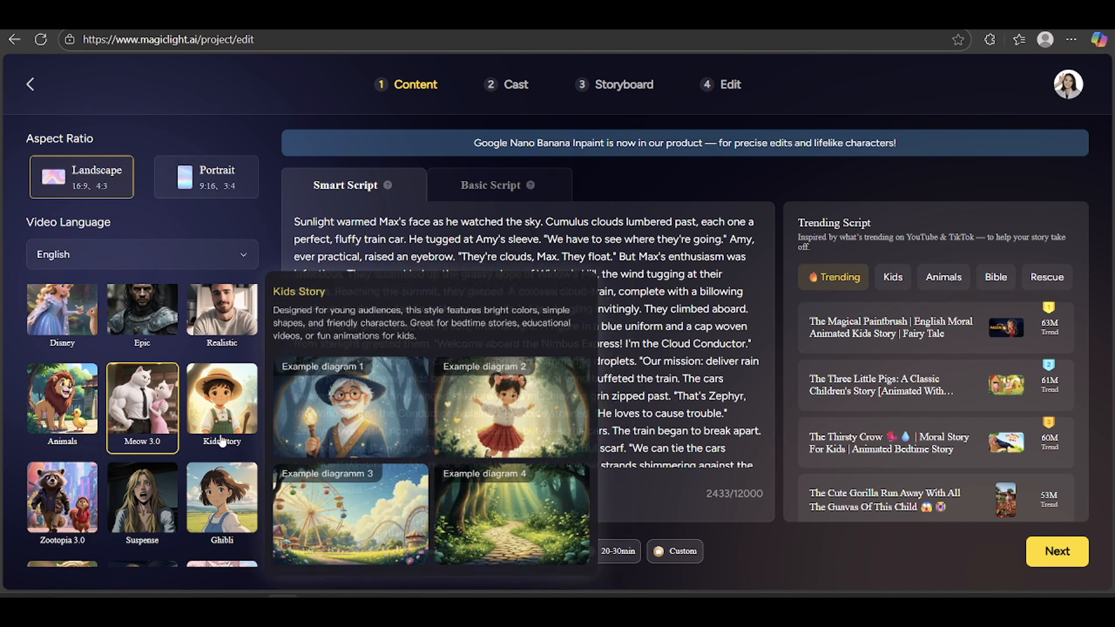
pyautogui.scroll(-3, 222, 441)
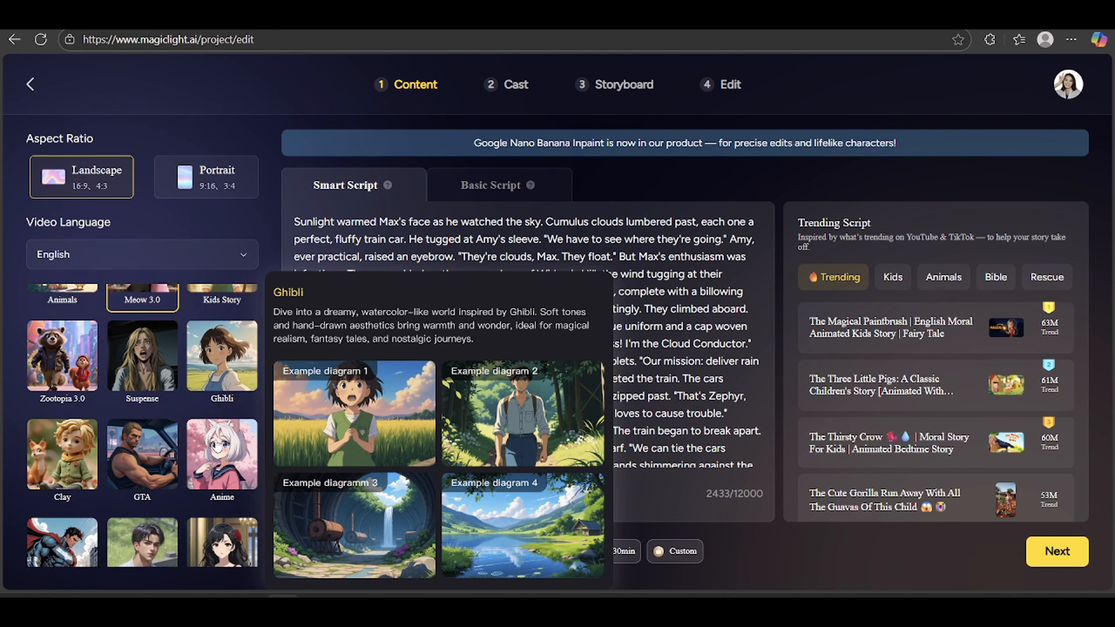
pyautogui.scroll(-3, 216, 446)
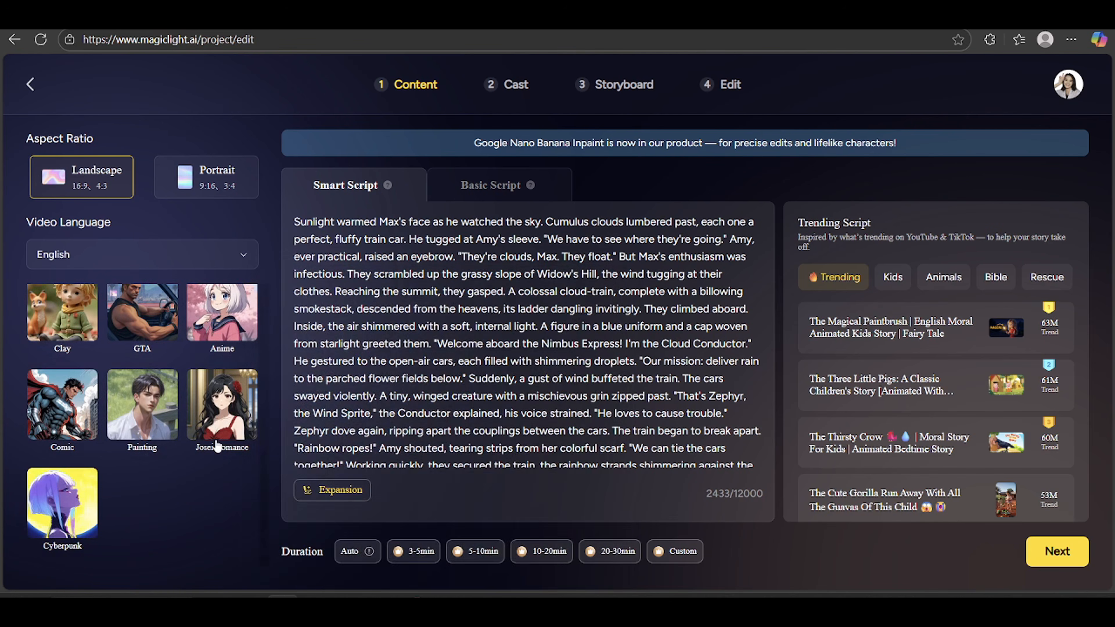
pyautogui.scroll(7, 216, 446)
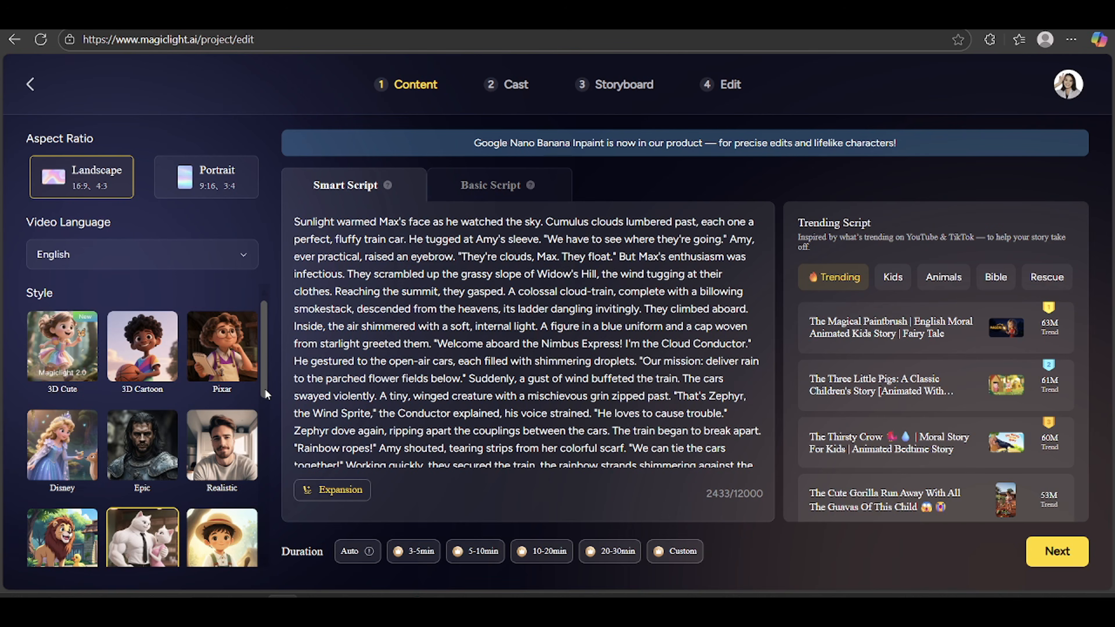
pyautogui.scroll(-2, 265, 389)
pyautogui.scroll(2, 265, 389)
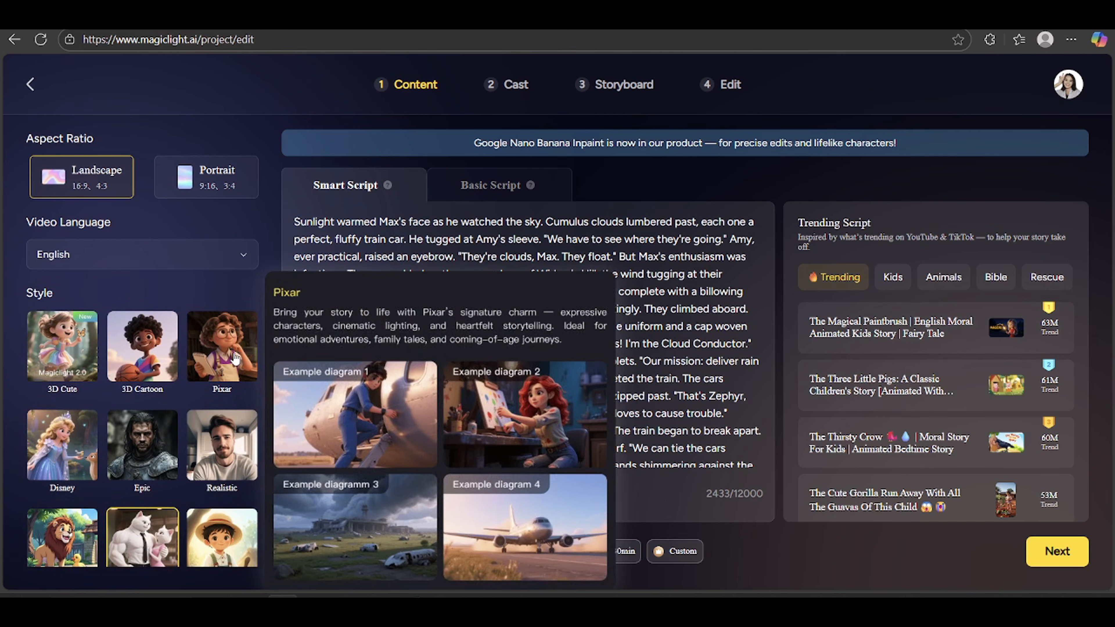
pyautogui.click(235, 358)
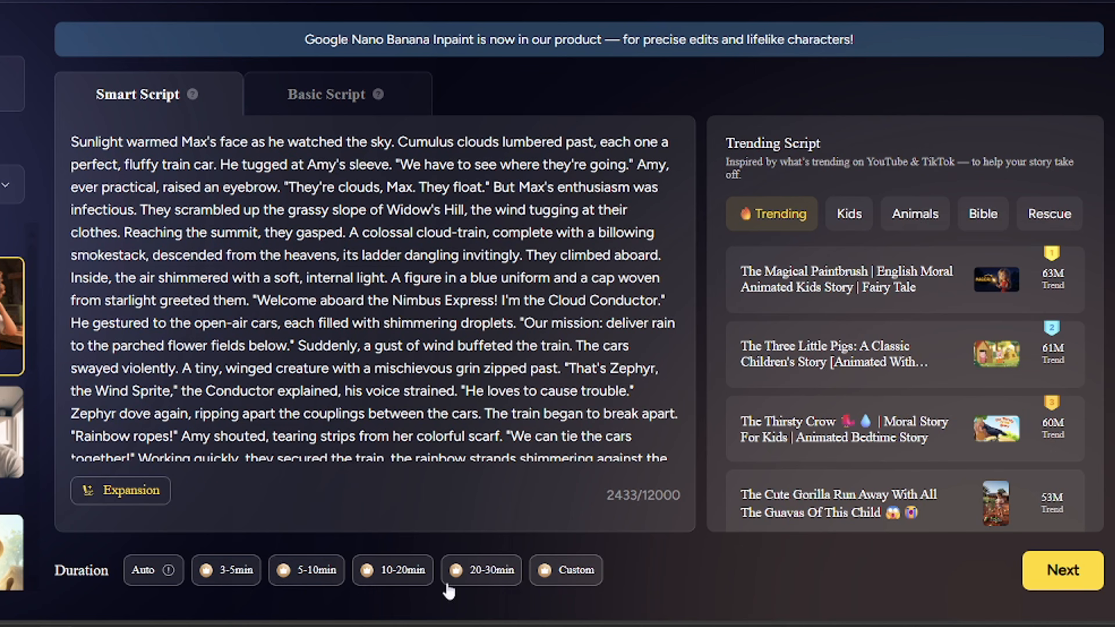
# Set the video duration to Auto and proceed to generate the scene and shot breakdown
pyautogui.moveTo(167, 576)
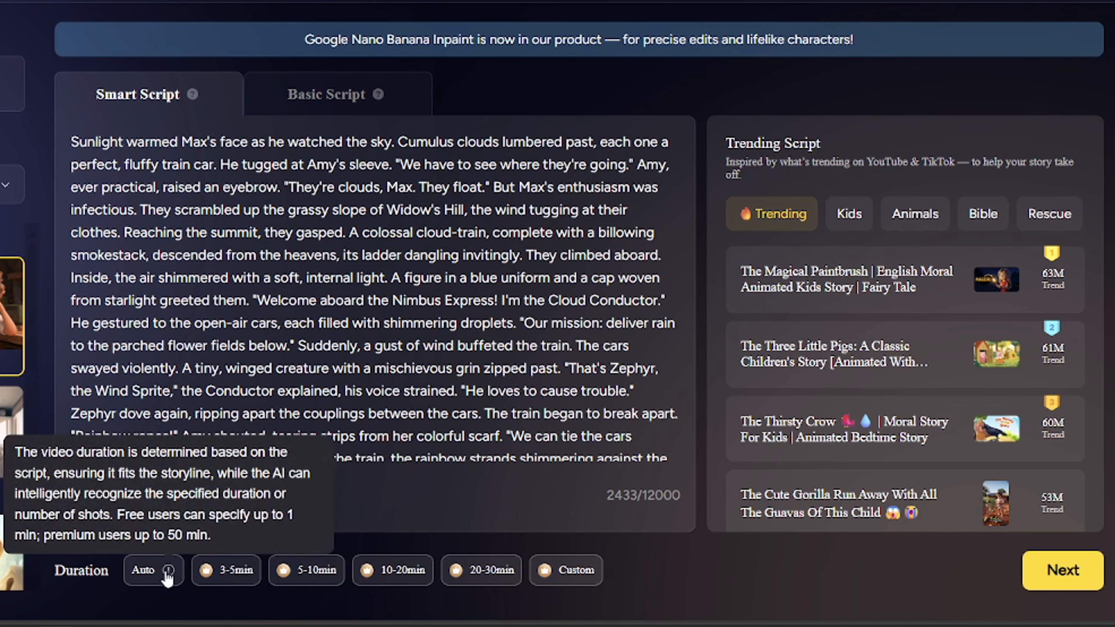
pyautogui.click(157, 580)
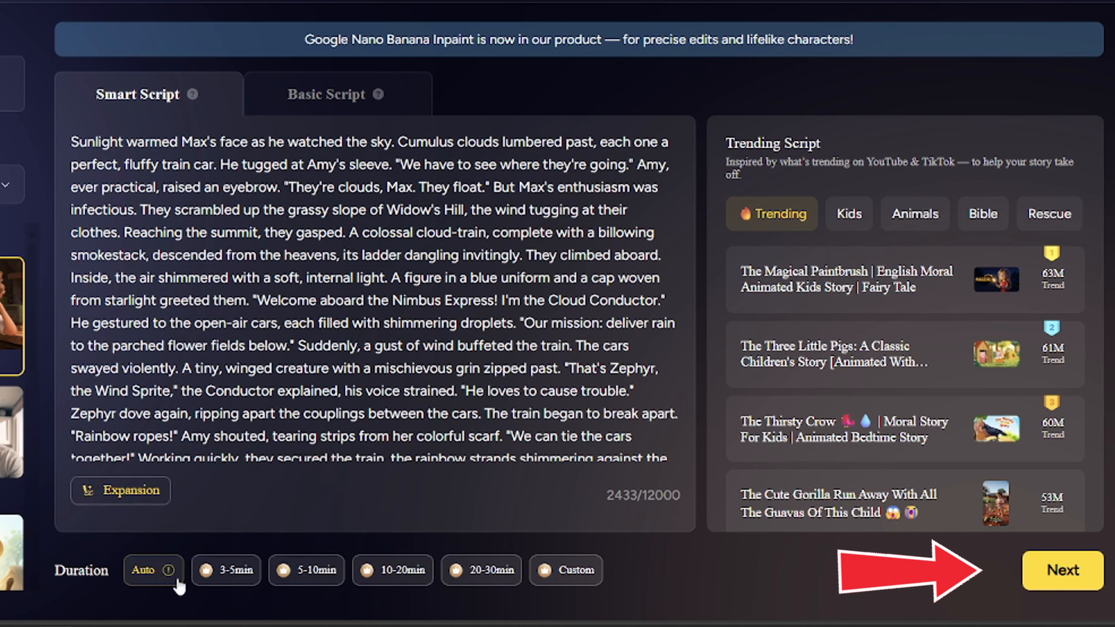
pyautogui.click(1044, 577)
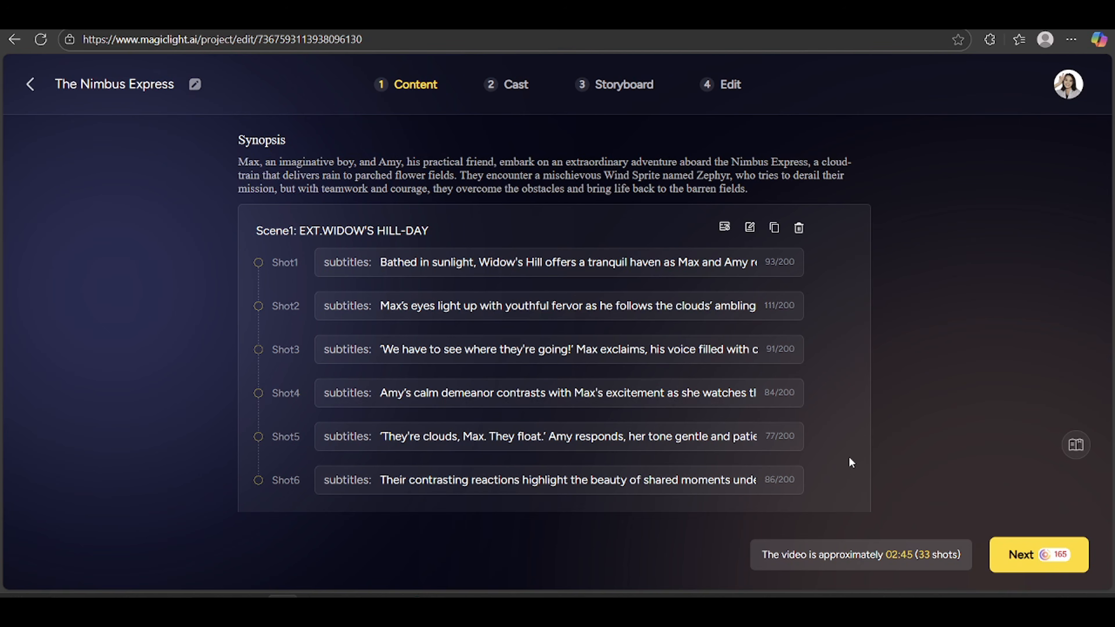
# Review the generated scenes and shots, and open the Shot 1 description in Scene 1 for editing without changing it
pyautogui.scroll(-10, 849, 459)
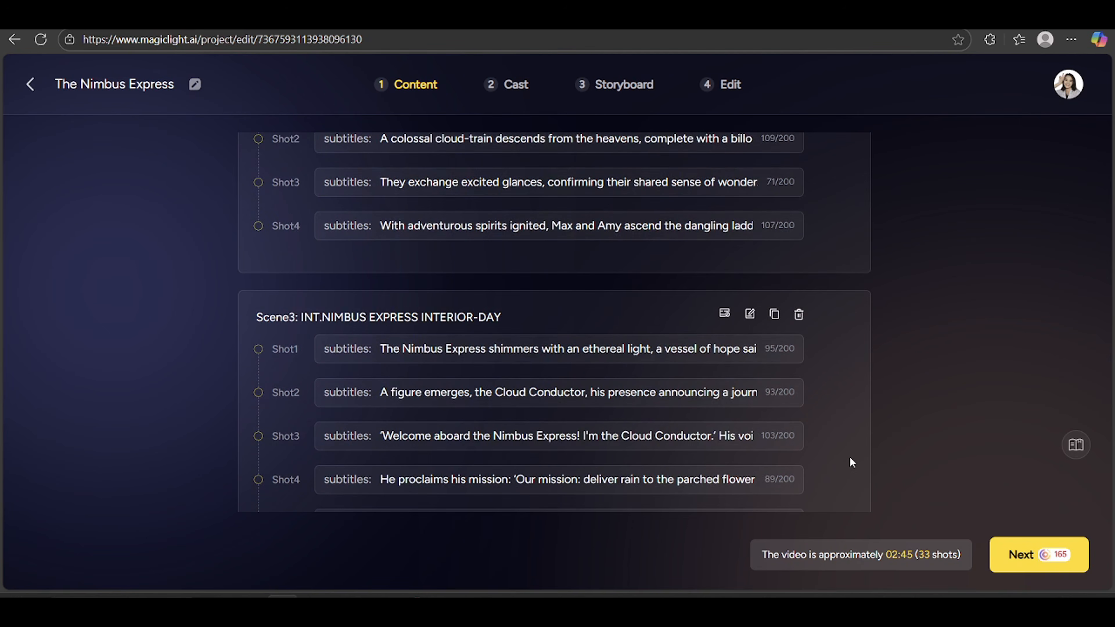
pyautogui.scroll(-15, 849, 457)
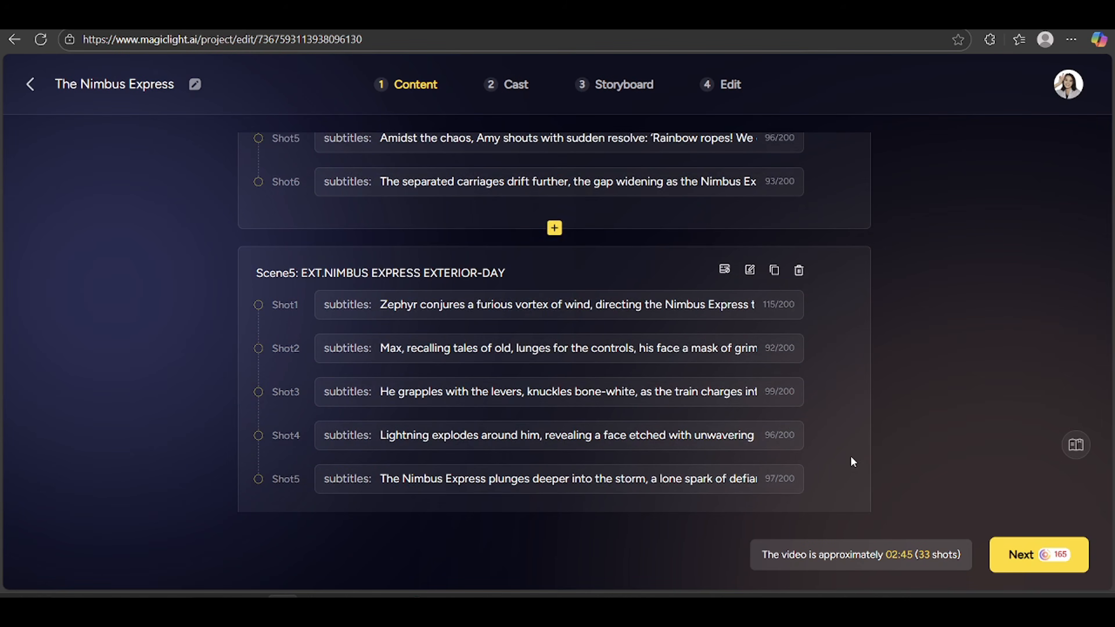
pyautogui.scroll(15, 850, 457)
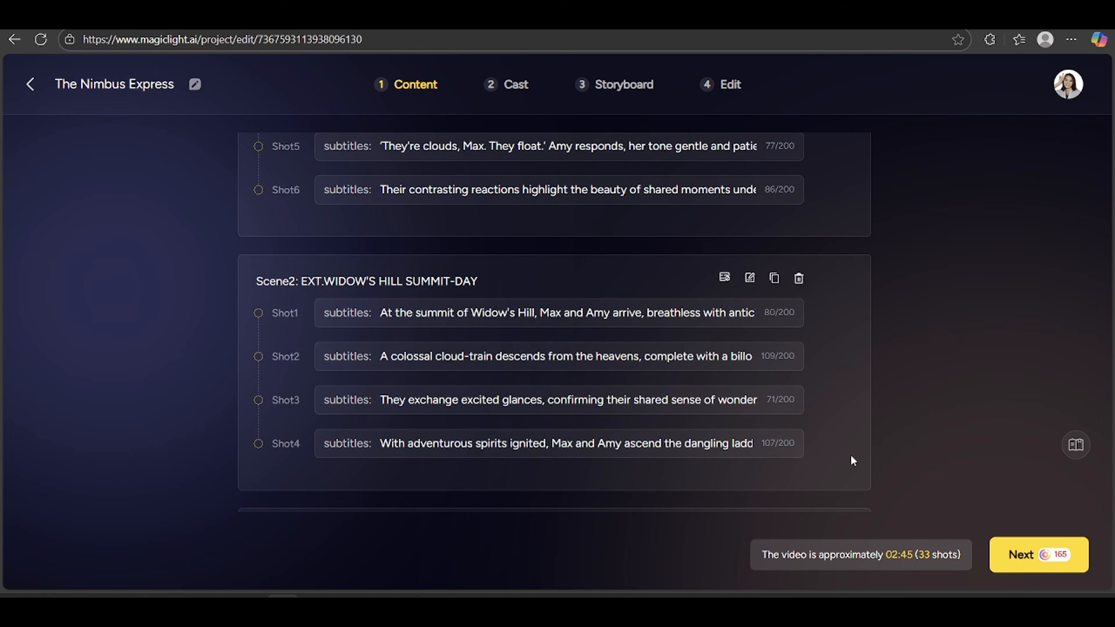
pyautogui.scroll(6, 850, 455)
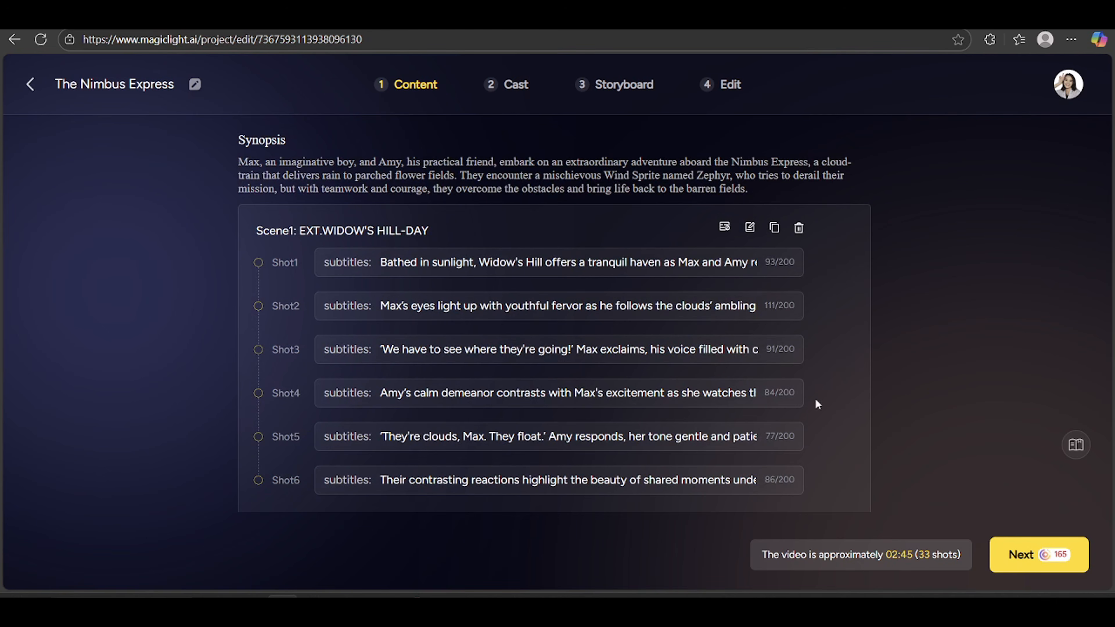
pyautogui.click(754, 265)
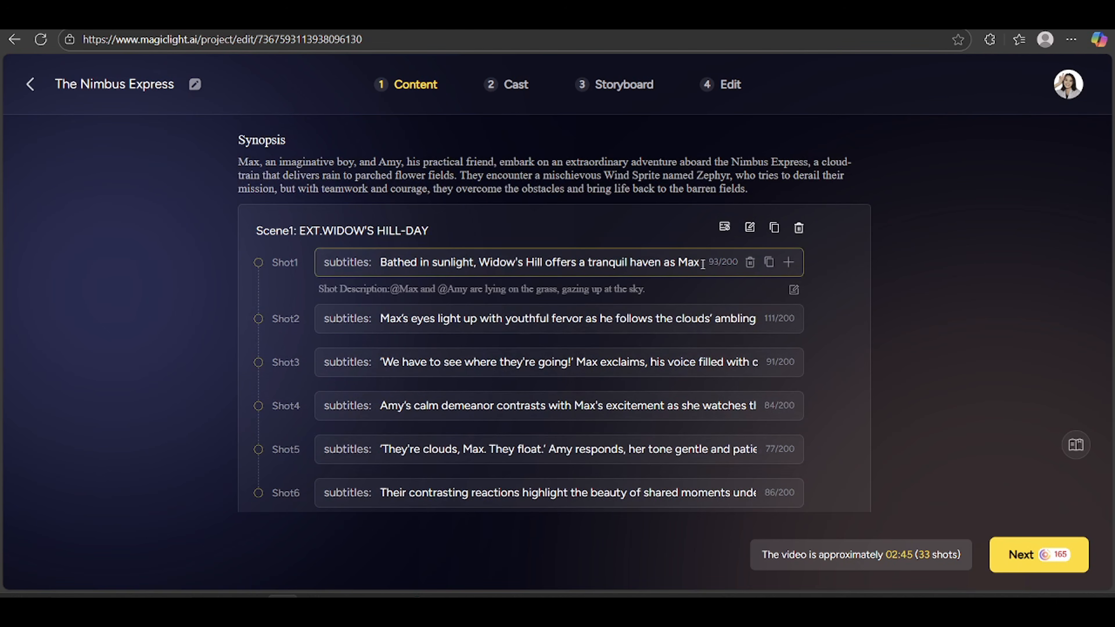
pyautogui.click(794, 289)
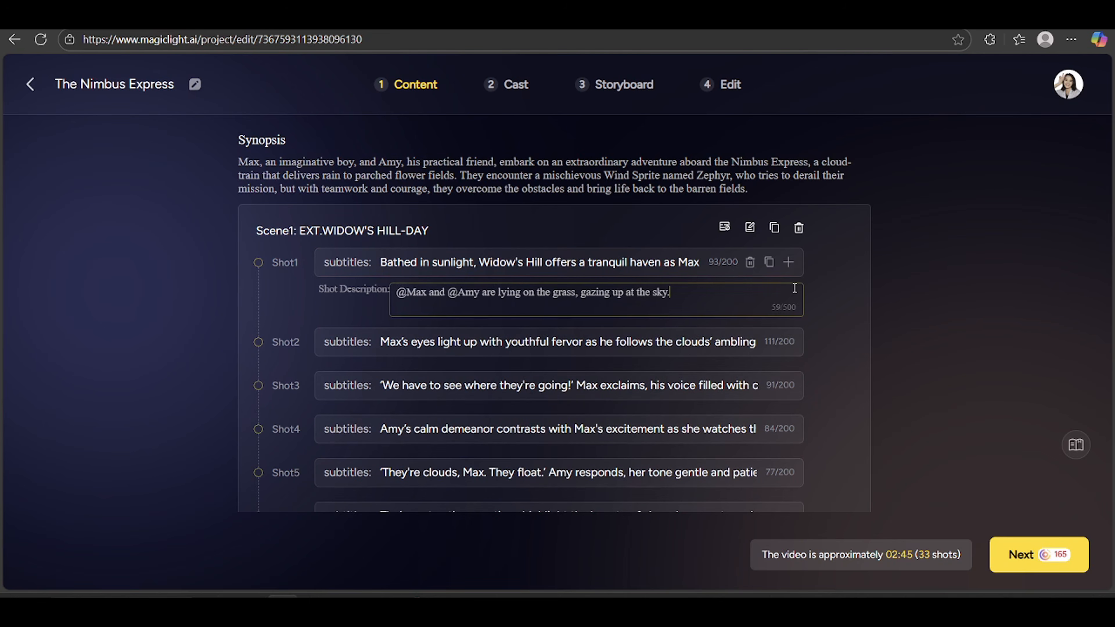
pyautogui.click(816, 291)
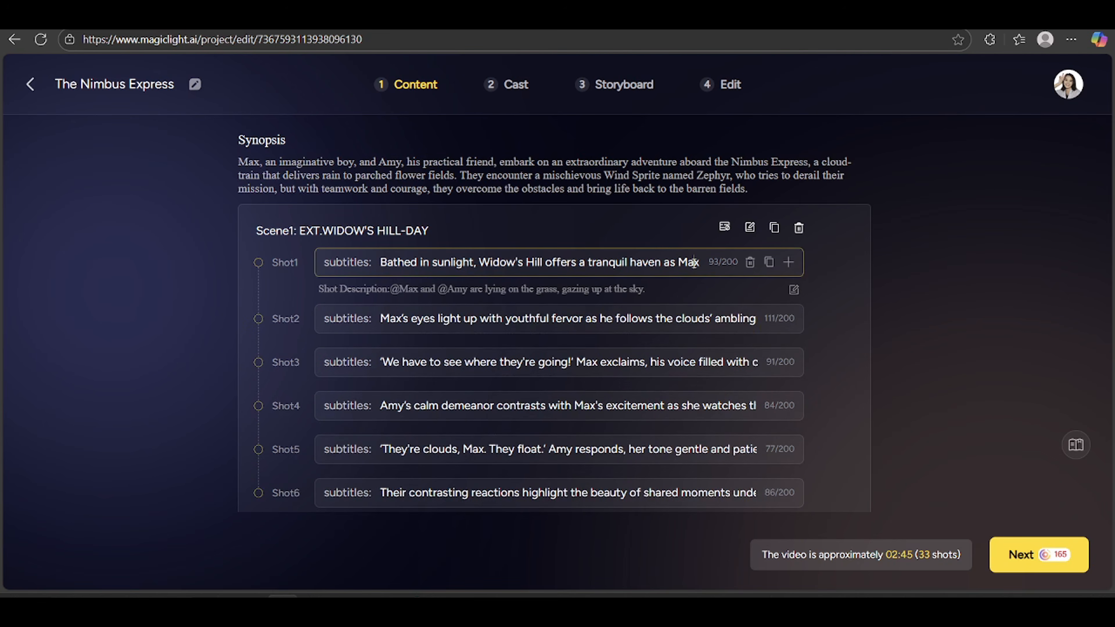
# Review the remaining Scene 1 shots, proceed to casting and auto-cast the detected characters
pyautogui.click(722, 323)
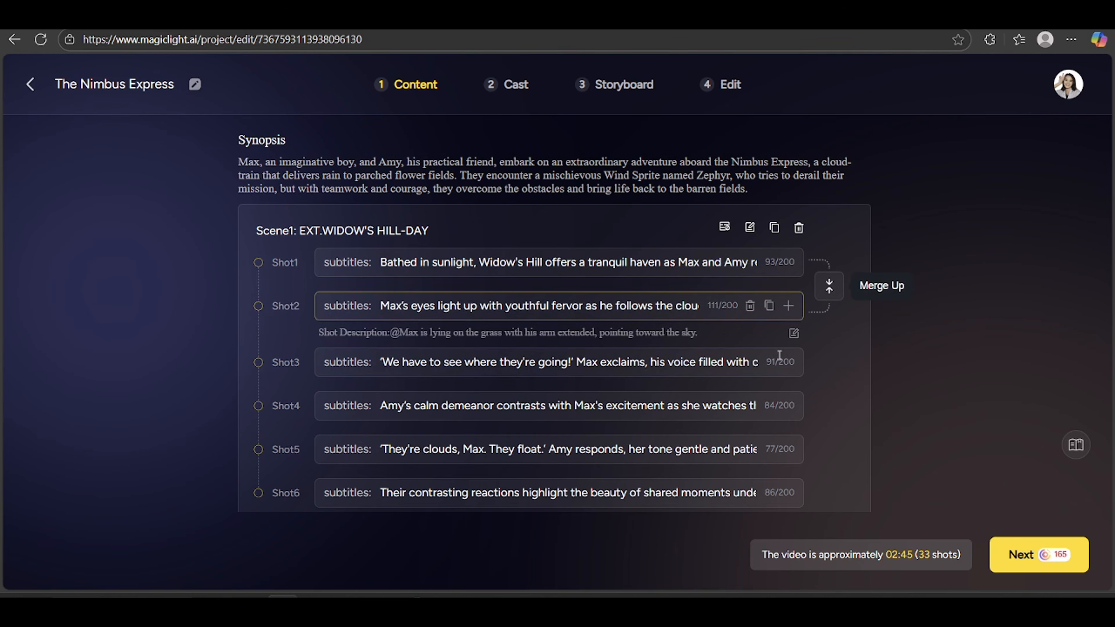
pyautogui.click(704, 403)
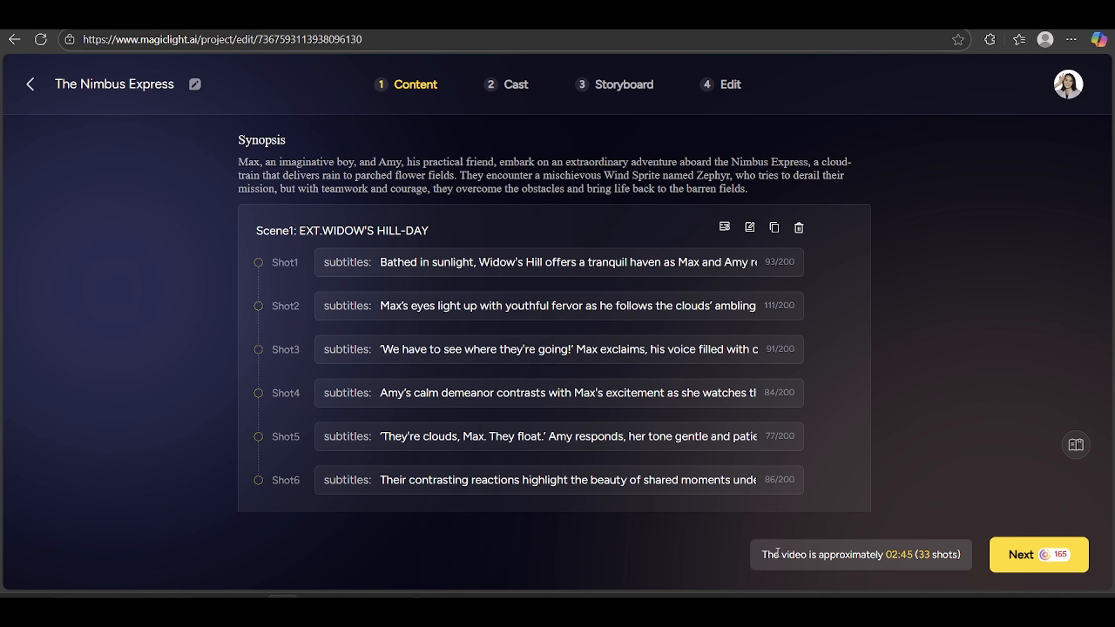
pyautogui.scroll(-3, 854, 449)
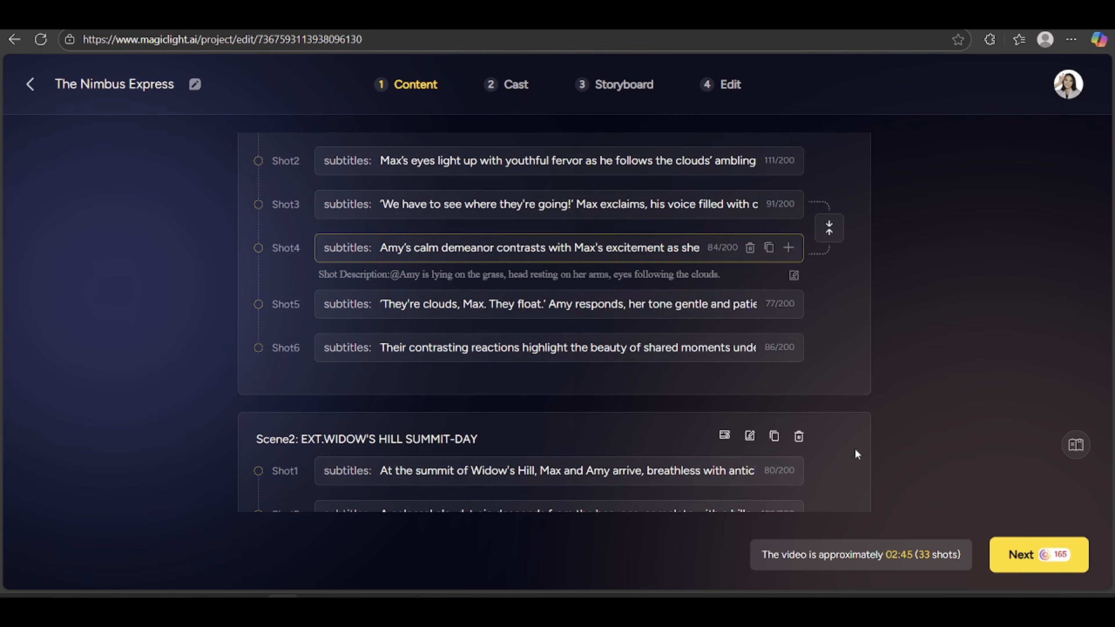
pyautogui.click(1028, 553)
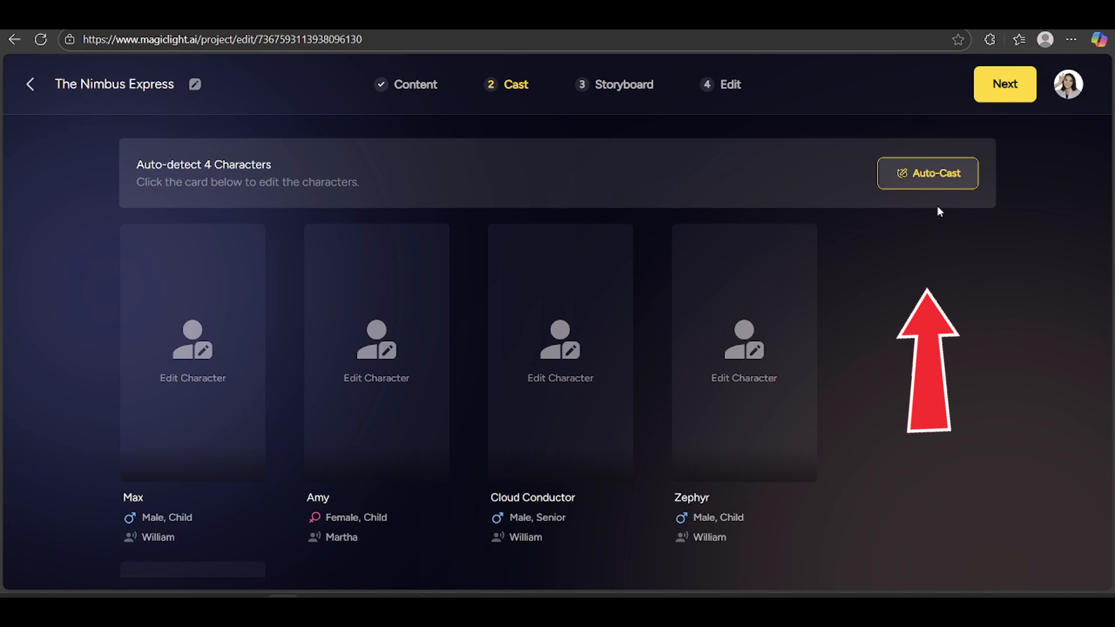
pyautogui.click(967, 177)
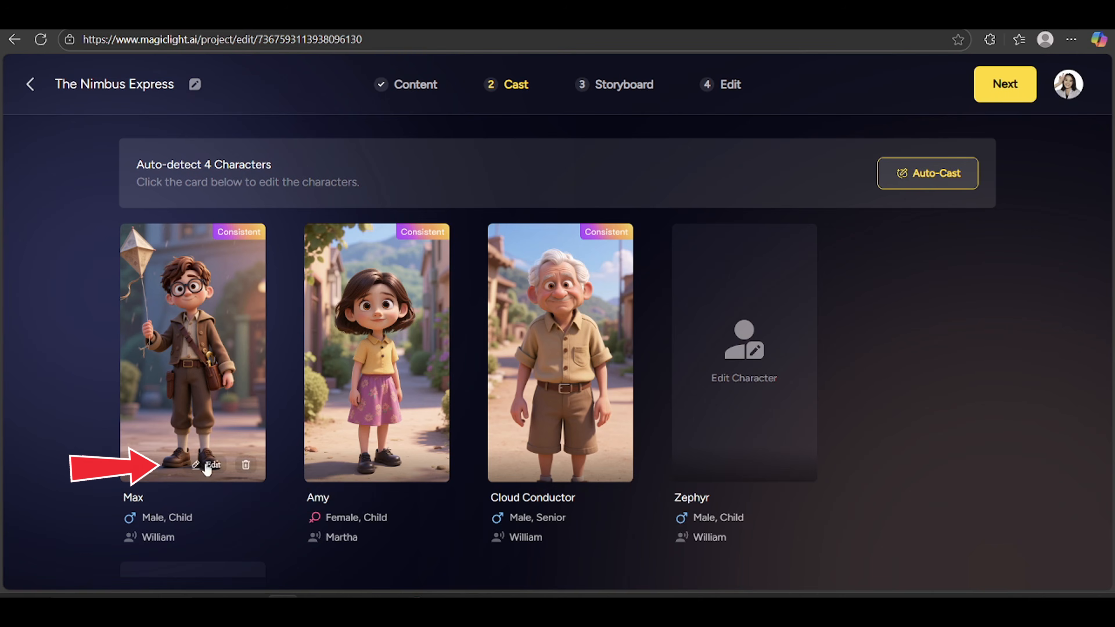
# Replace Max's character with the library's black-haired boy wearing glasses, a blue cloud hoodie and black shorts
pyautogui.click(204, 466)
pyautogui.scroll(-15, 312, 429)
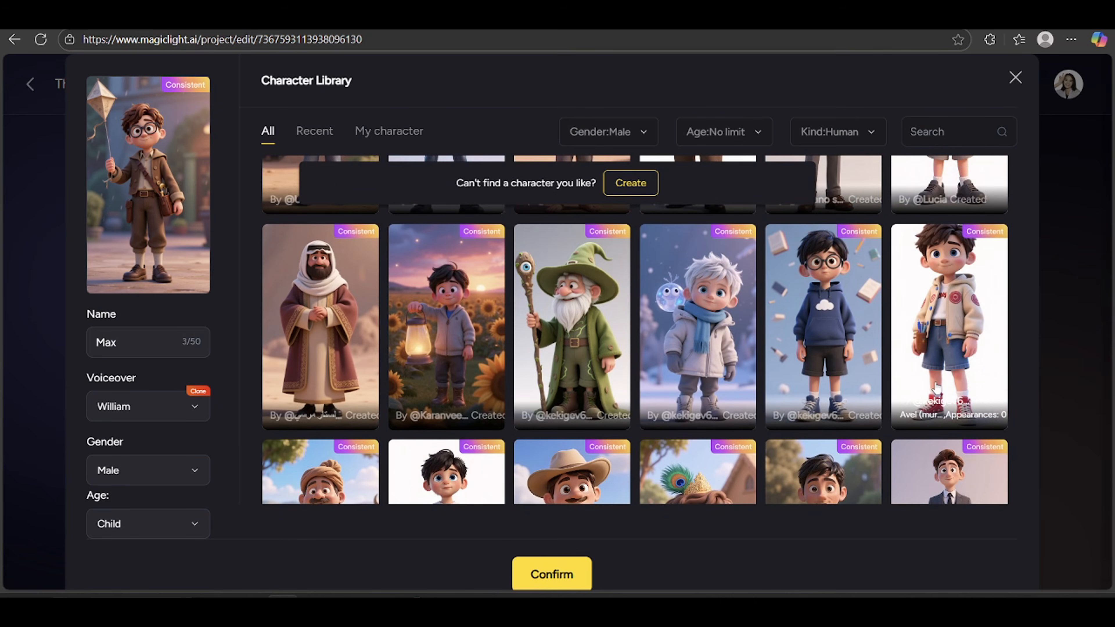
pyautogui.click(826, 322)
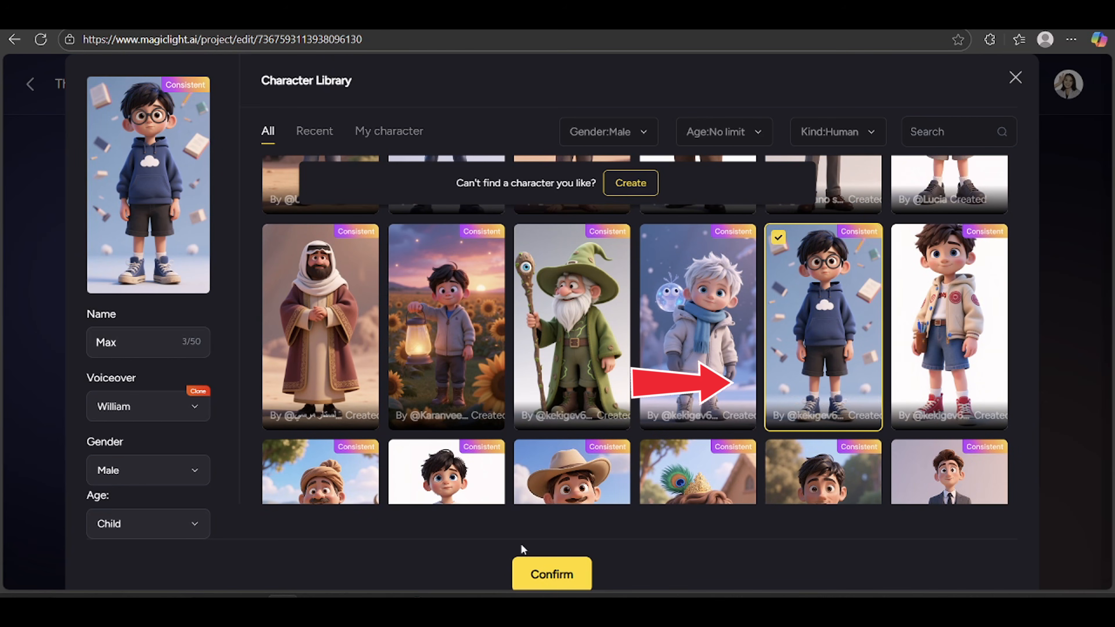
pyautogui.click(551, 573)
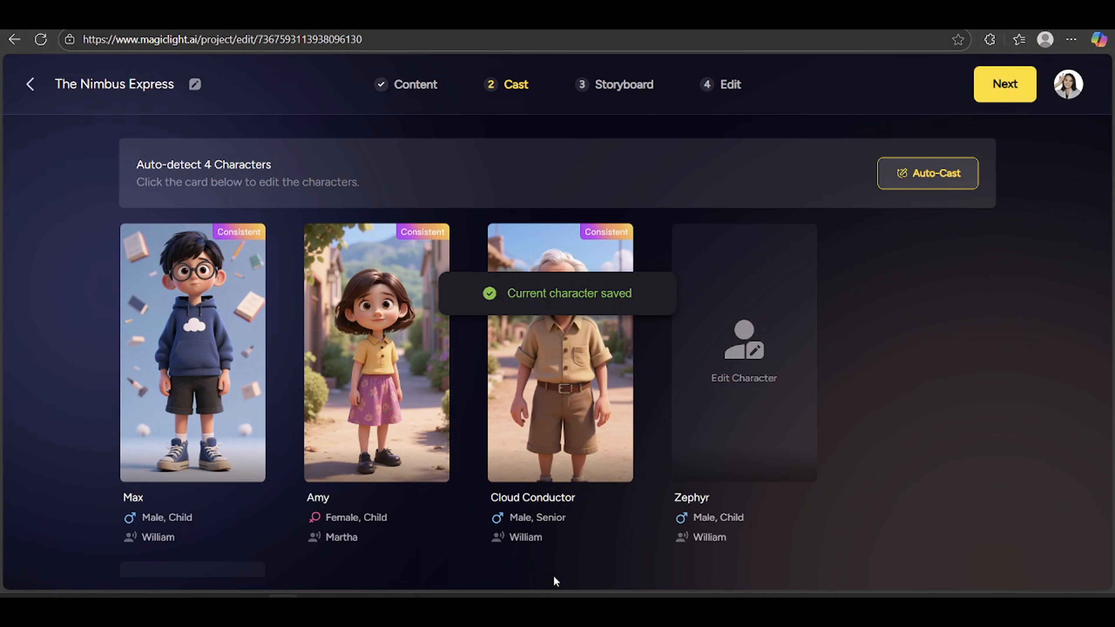
# Filter the library by age Child for Amy and assign her the wavy-haired blonde girl in a white sweater and floral skirt
pyautogui.click(405, 387)
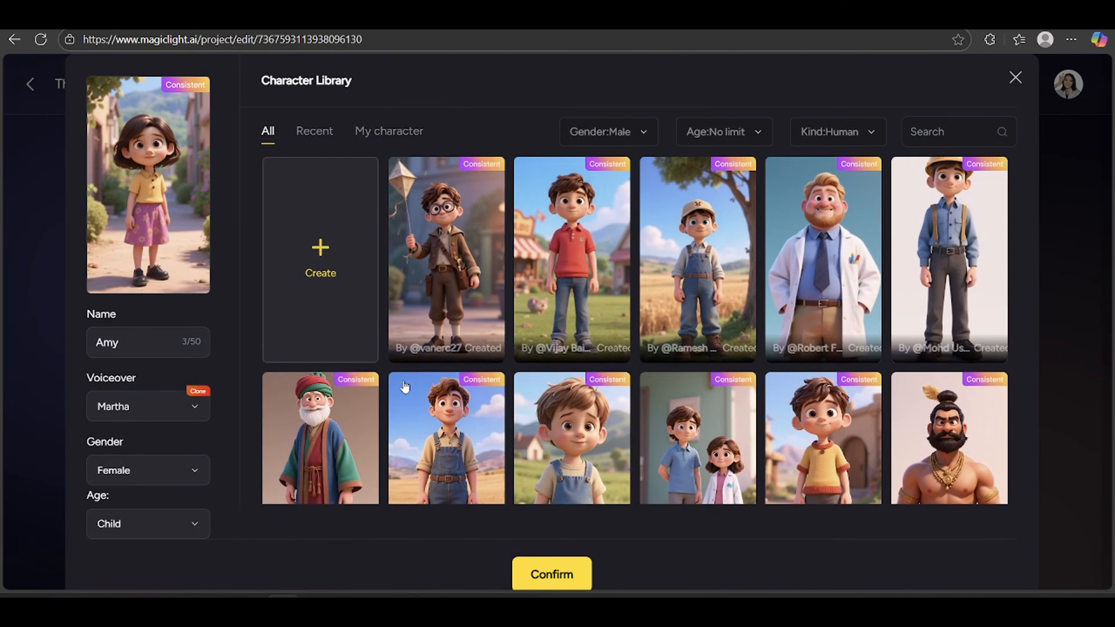
pyautogui.scroll(-5, 984, 421)
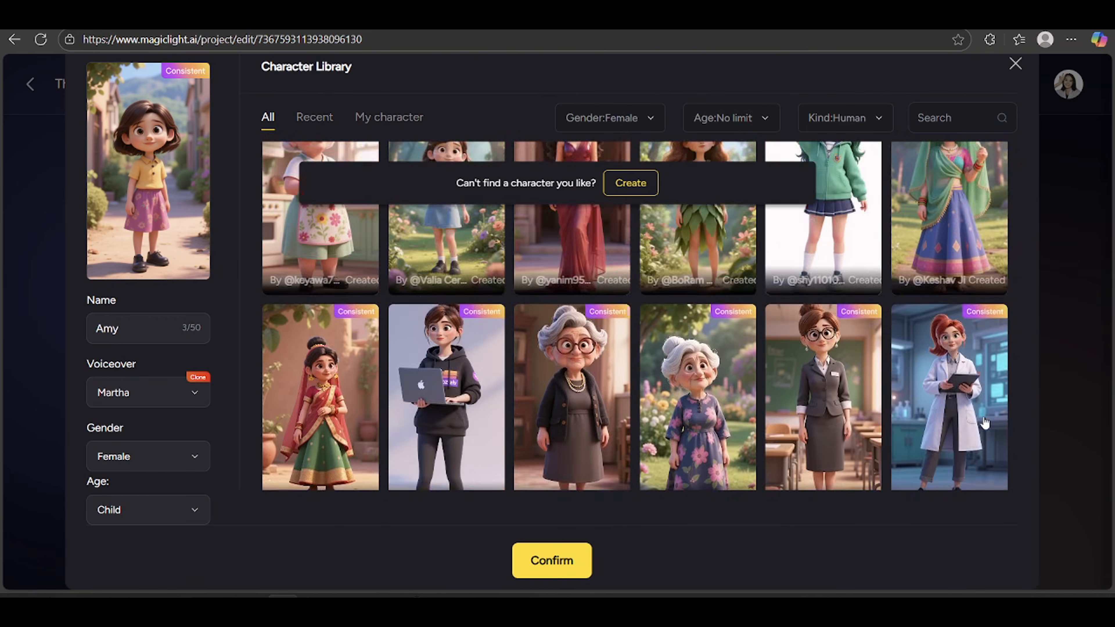
pyautogui.scroll(3, 984, 422)
pyautogui.click(766, 123)
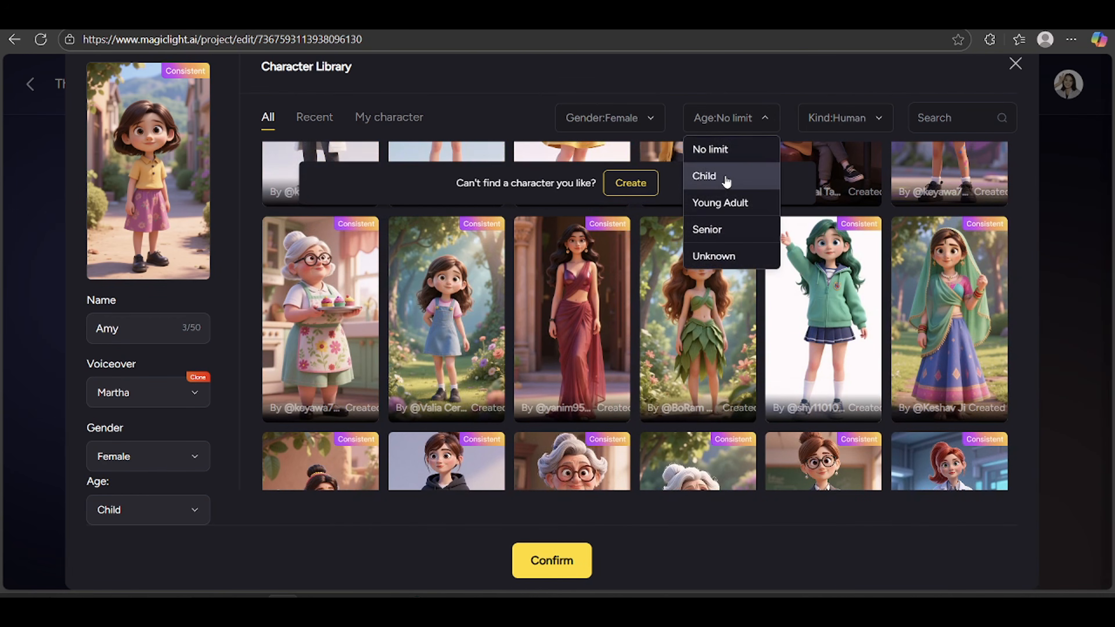
pyautogui.click(726, 178)
pyautogui.scroll(-3, 969, 386)
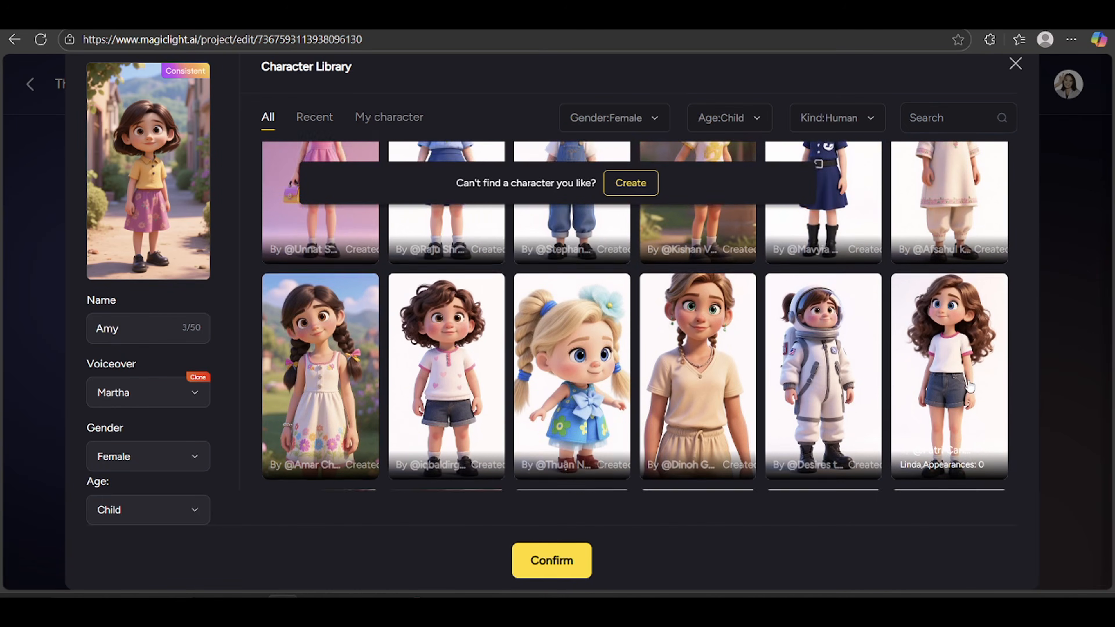
pyautogui.scroll(-3, 969, 386)
pyautogui.click(325, 341)
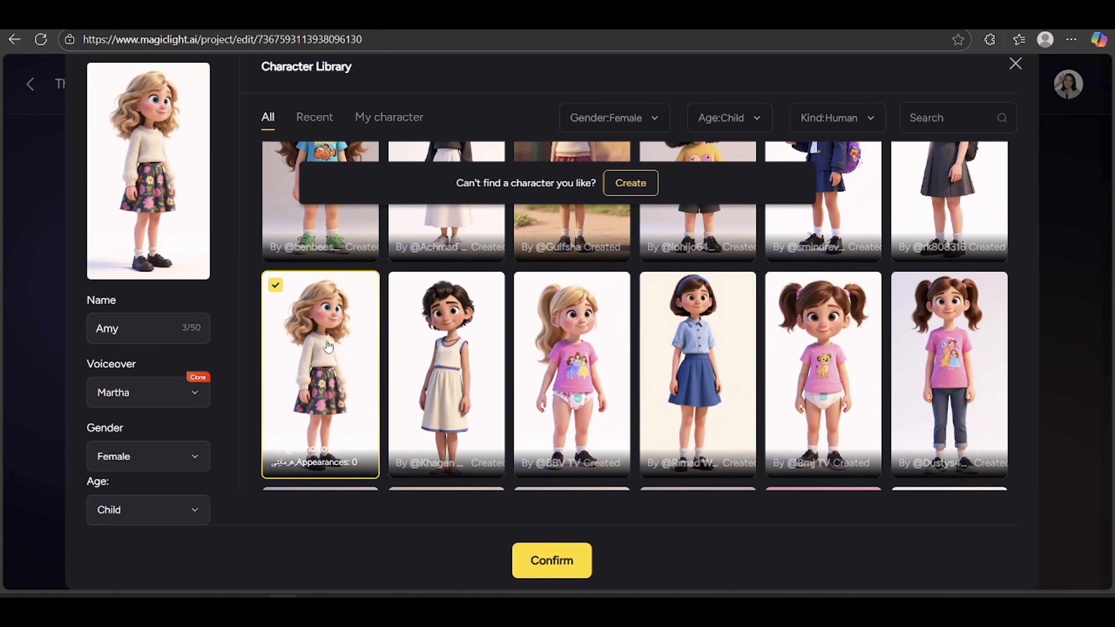
pyautogui.click(564, 565)
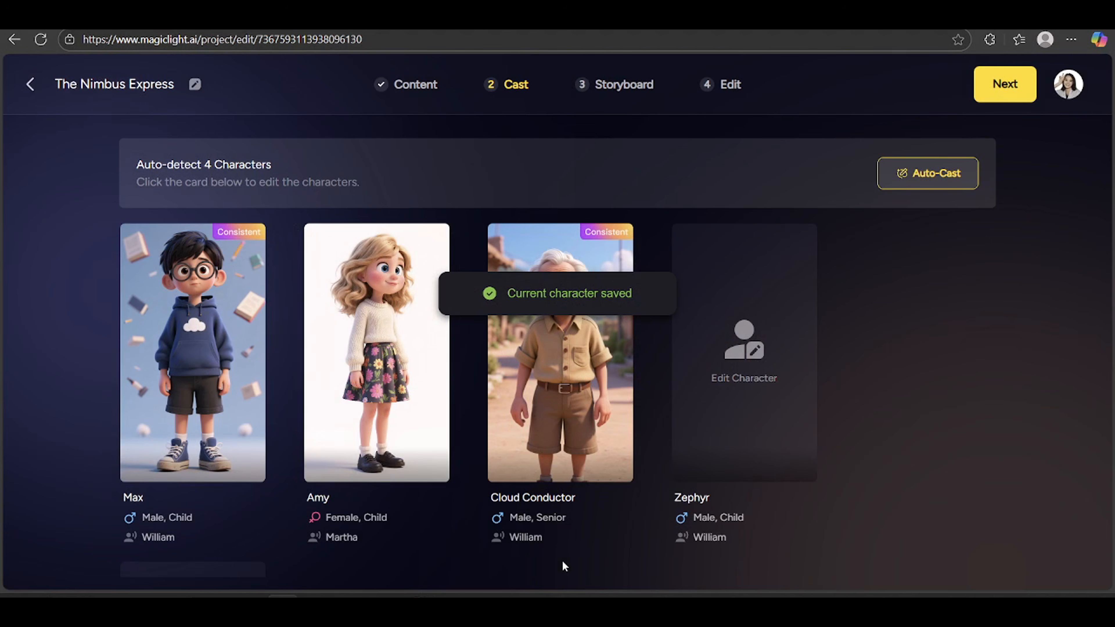
# Open the Cloud Conductor's casting for editing and start creating a custom character
pyautogui.moveTo(554, 526)
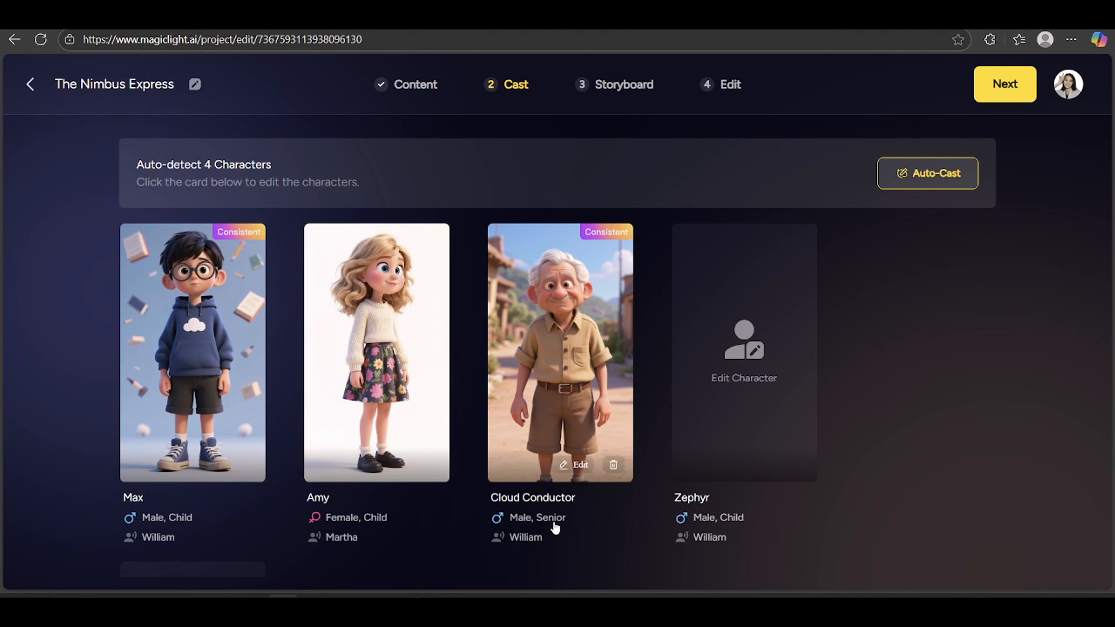
pyautogui.click(578, 464)
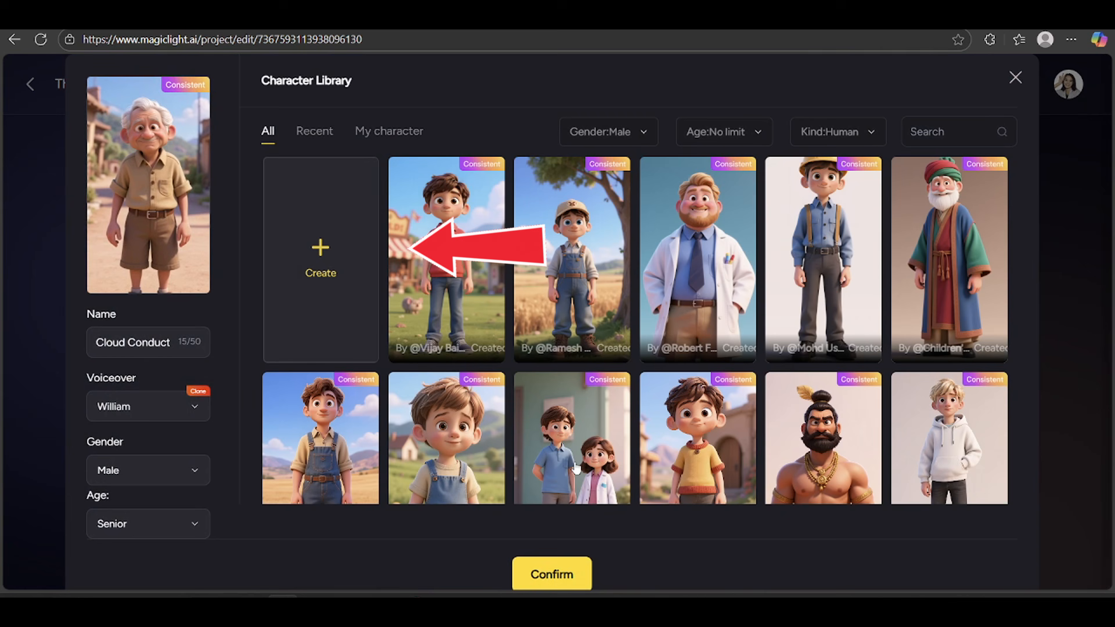
pyautogui.click(331, 264)
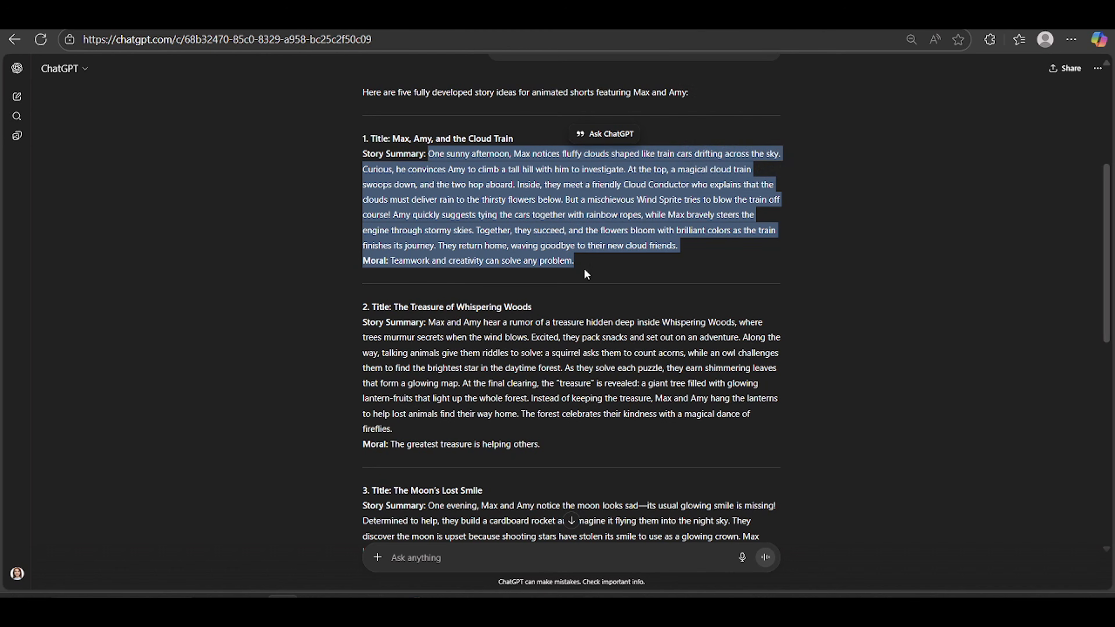
# In ChatGPT, submit the cloud train story and request a one-paragraph, toddler-friendly appearance description for each character
pyautogui.click(459, 565)
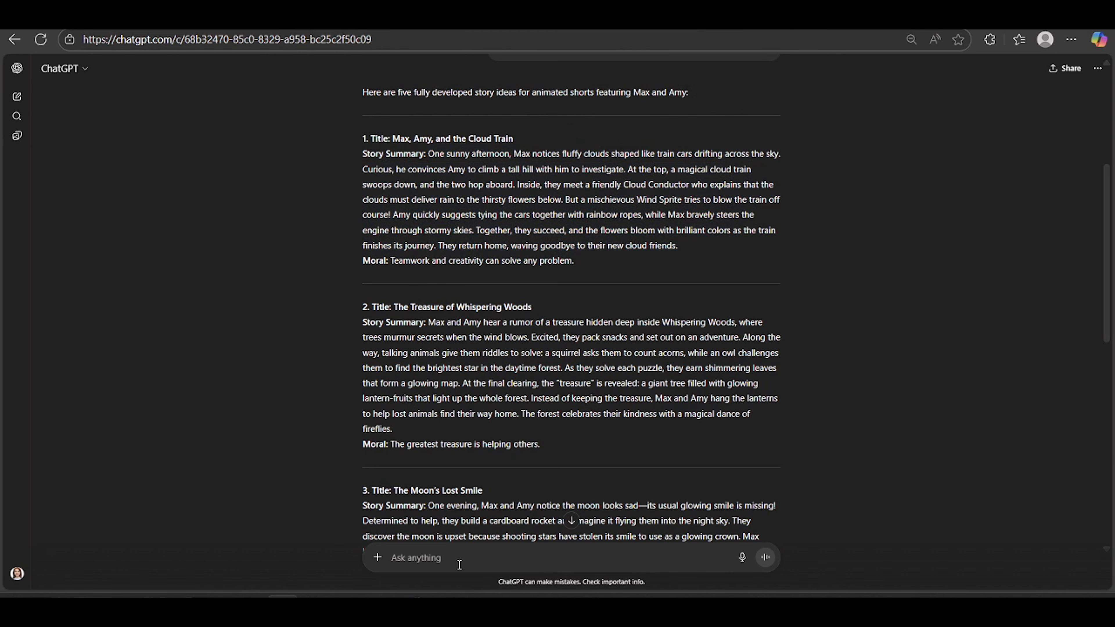
pyautogui.write('"One sunny afternoon, Max notices fluffy clouds shaped like train cars drifting across the sky. Curious, he convinces Amy to climb a tall hill with him to investigate. At the top, a magical cloud train swoops down, and the two hop aboard. Inside, they meet a friendly Cloud Conductor who explains that the clouds must deliver rain to the thirsty flowers below. But a mischievous Wind Sprite tries to blow the train off course! Amy quickly suggests tying the cars together with rainbow ropes, while Max bravely steers the engine through stormy skies. Together, they succeed, and the flowers bloom with brilliant colors as the train finishes its journey. They return home, waving goodbye to their new cloud friends. Moral: Teamwork and creativity can solve any problem. "')
pyautogui.write('Analyze the script we have written and identify all the characters that appear throughout the story. For each character, create a character appearance description in a single paragraph. This should include their physical features, clothing, and any key visual elements that define their look. Make sure the characters are friendly, colorful, and perfect for toddlers. Include specific and unique details for each character to make them visually cohesive and easy to remember.')
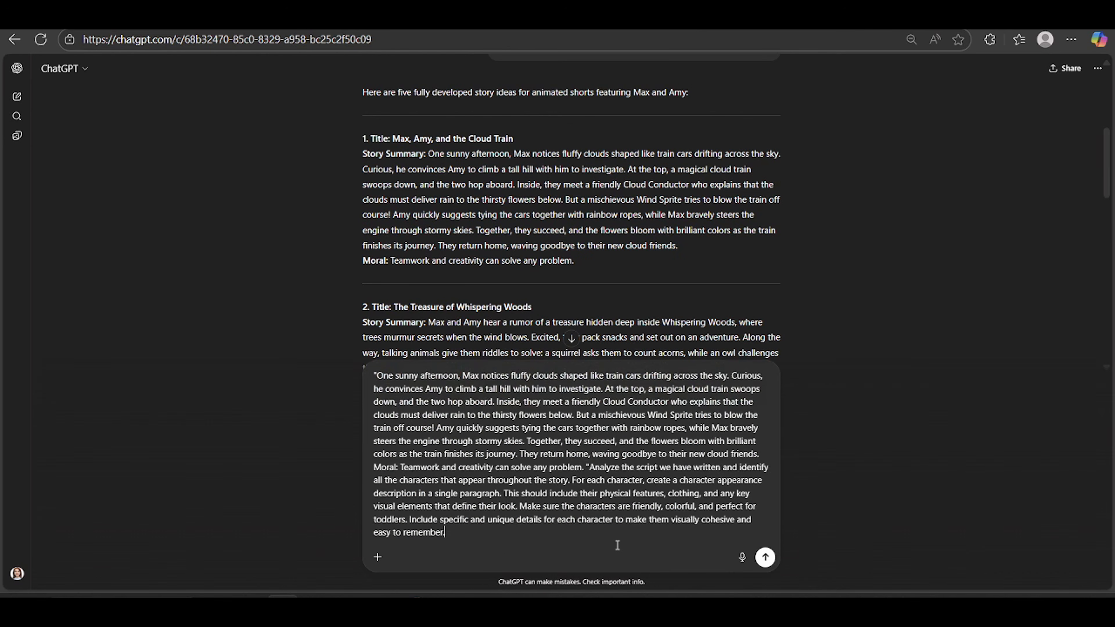
pyautogui.click(765, 557)
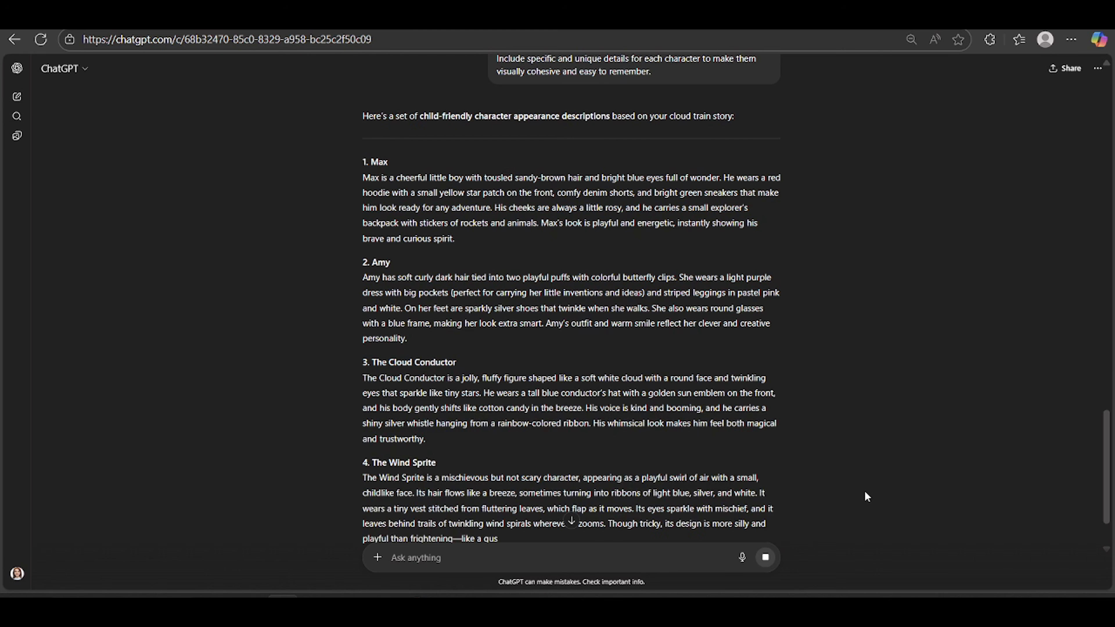
# Copy ChatGPT's Cloud Conductor description into the MagicLight character prompt and generate the character in Pixar style
pyautogui.scroll(-1, 863, 491)
pyautogui.scroll(-2, 863, 490)
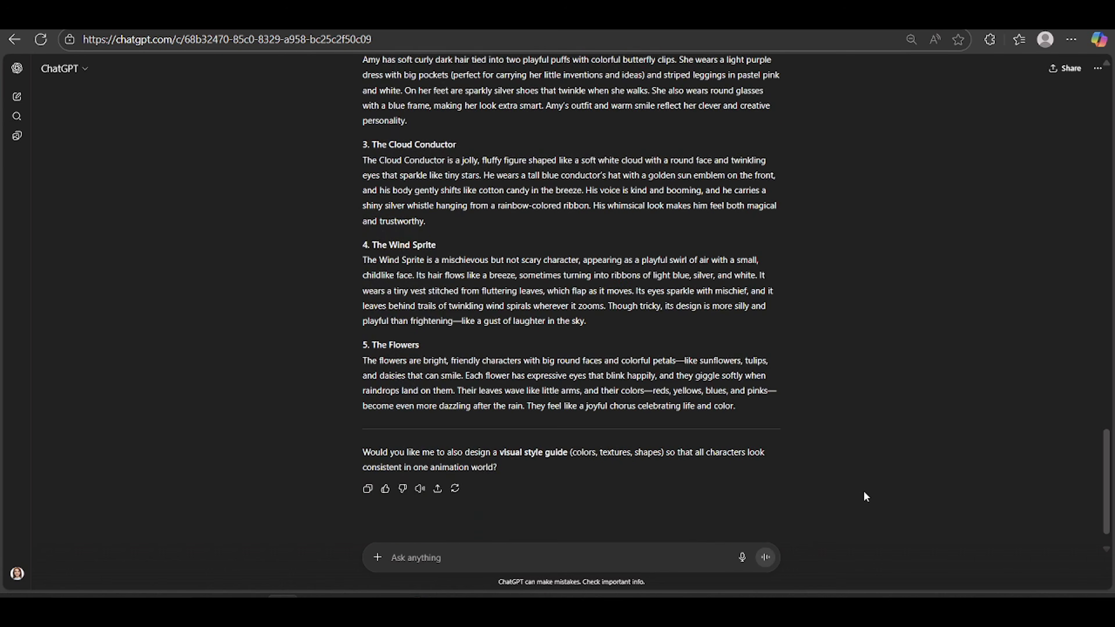
pyautogui.scroll(4, 863, 490)
pyautogui.scroll(-2, 864, 490)
pyautogui.moveTo(363, 305); pyautogui.dragTo(429, 362)
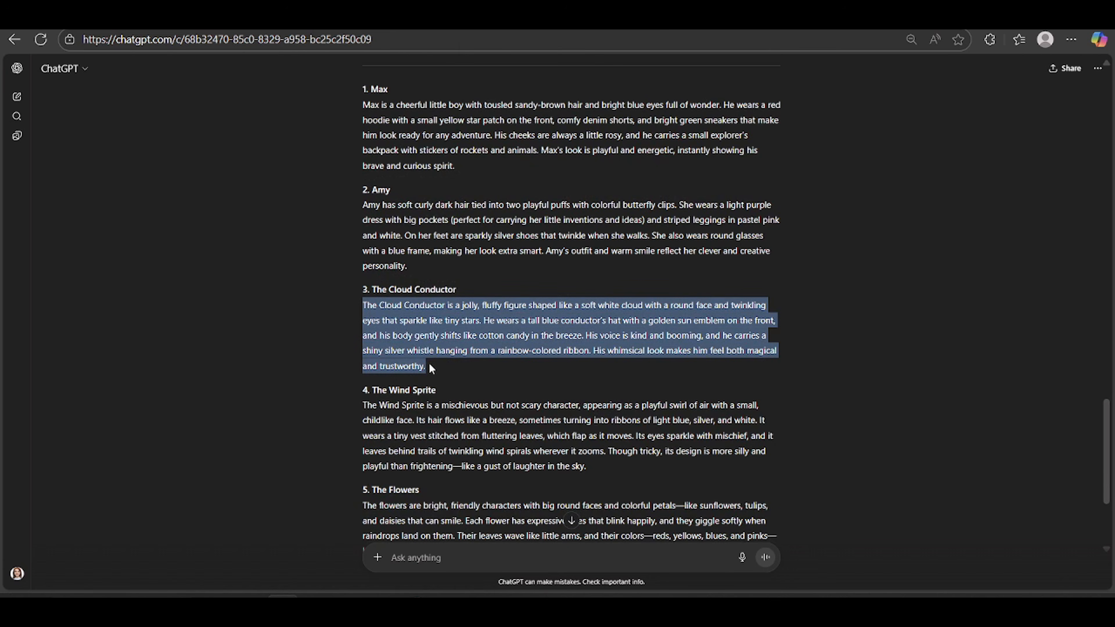
pyautogui.hotkey('ctrl', 'c')
pyautogui.hotkey('alt', 'Tab')
pyautogui.hotkey('ctrl', 'v')
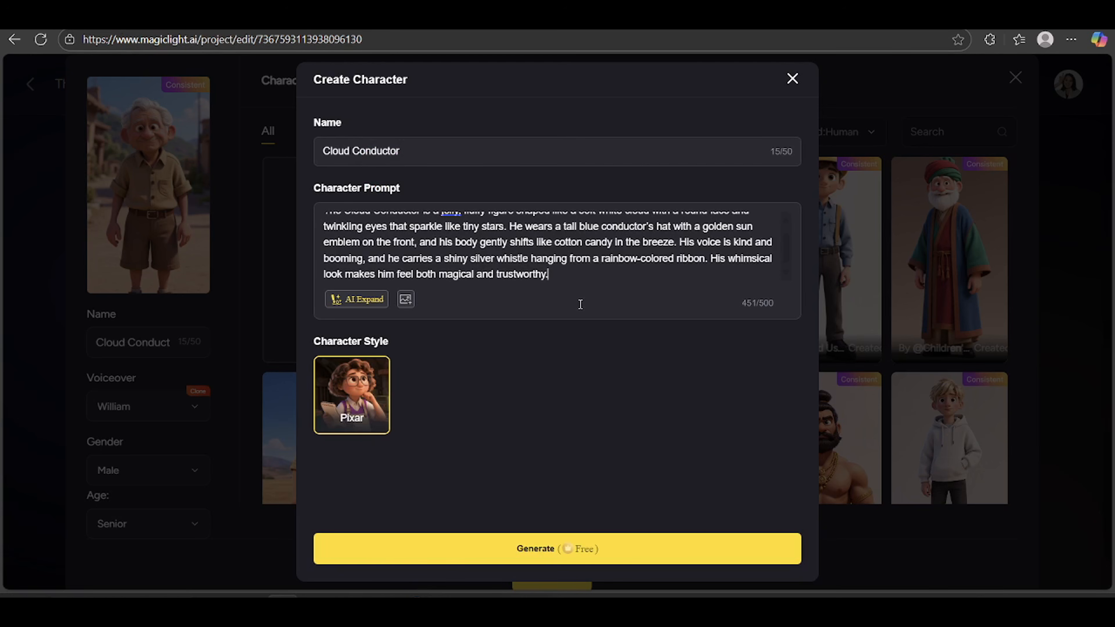
pyautogui.click(514, 549)
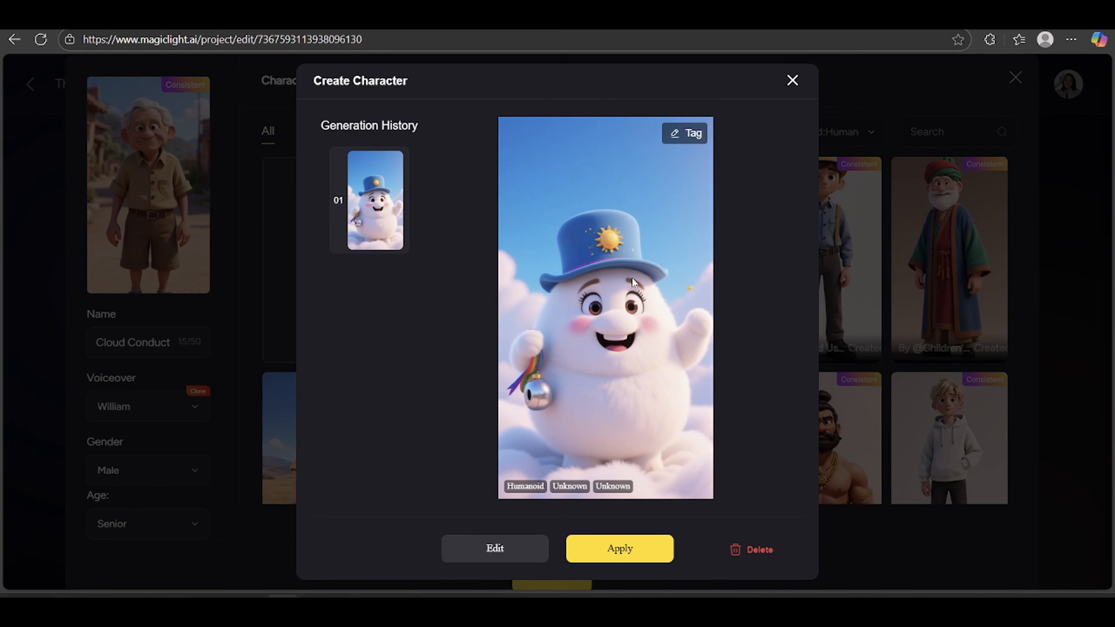
# Apply the generated design, set the kind filter to No limit and assign the waving cloud figure with the sun-emblem hat to Cloud Conductor
pyautogui.click(634, 549)
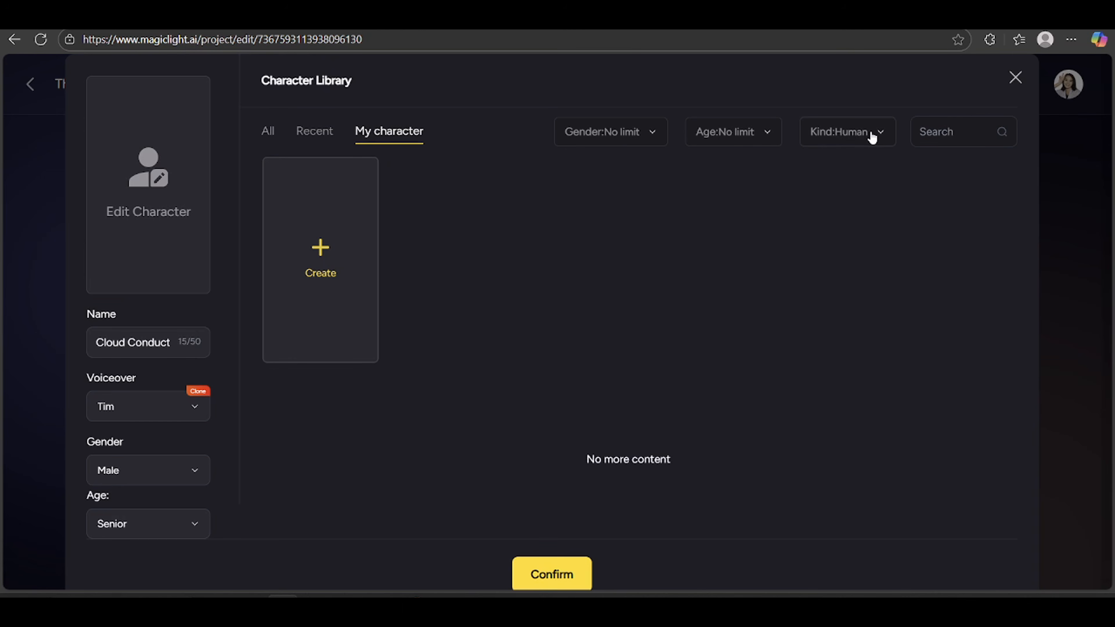
pyautogui.click(871, 137)
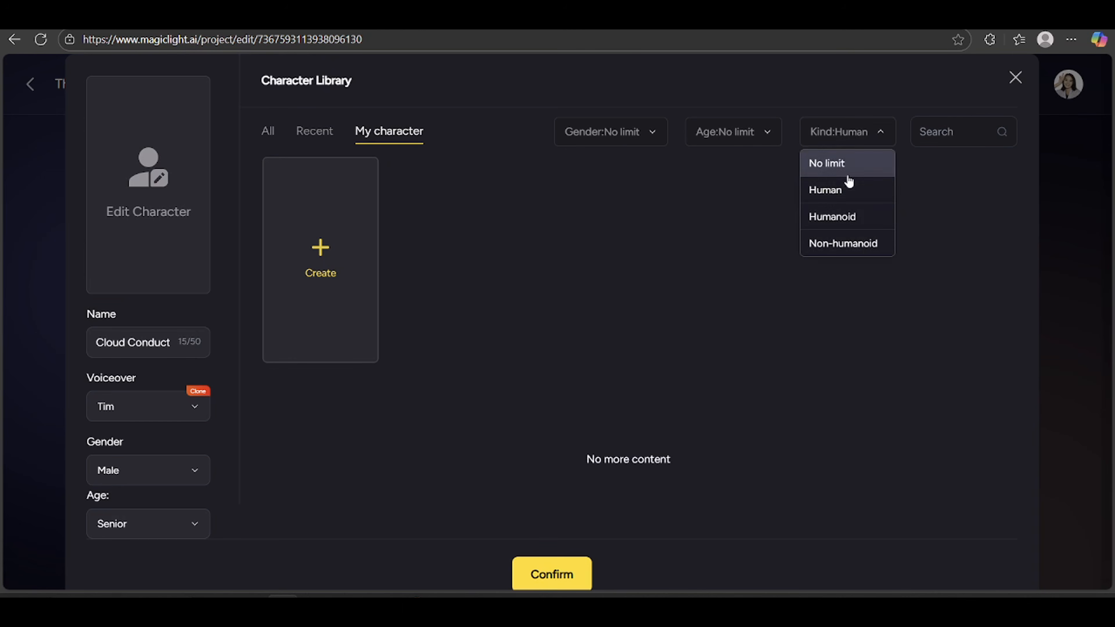
pyautogui.click(847, 166)
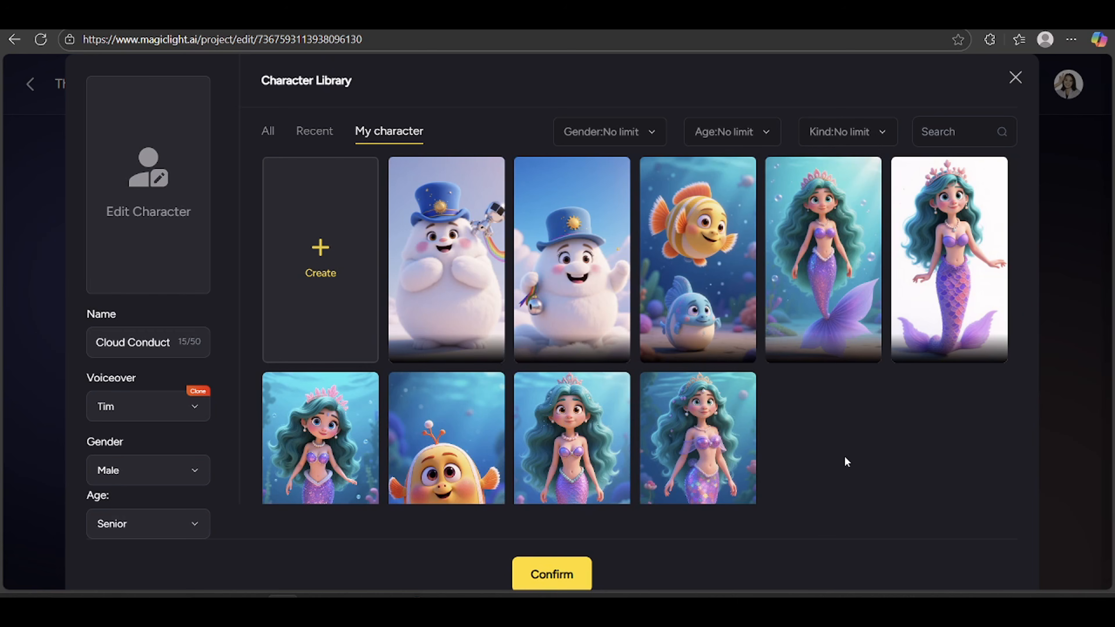
pyautogui.click(594, 303)
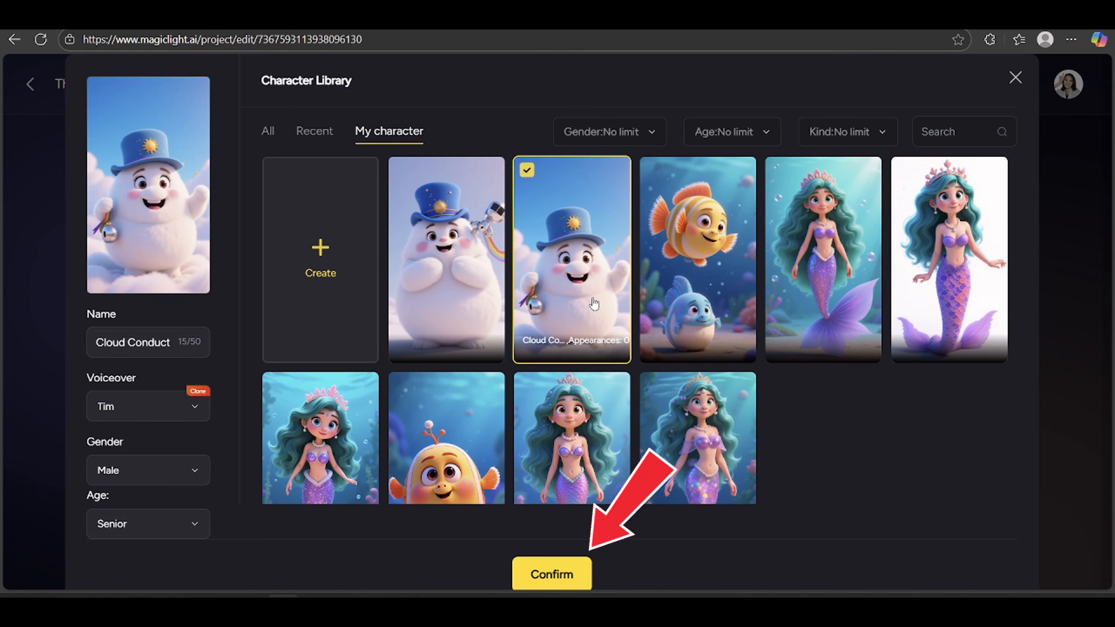
pyautogui.click(563, 574)
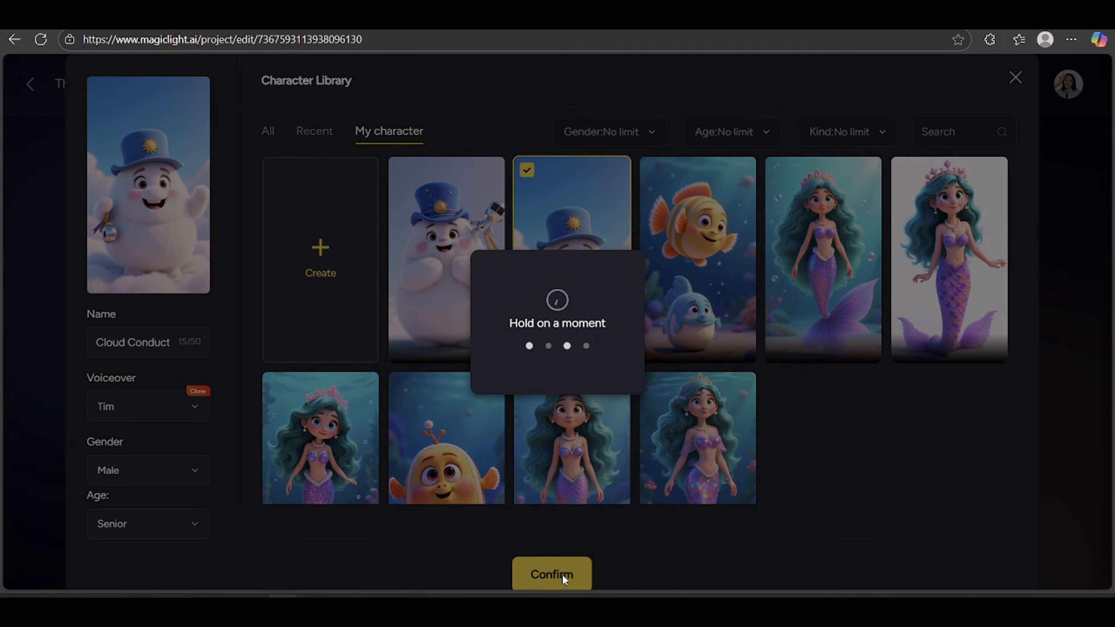
# Open Zephyr's casting for editing and start creating a custom character for him
pyautogui.moveTo(740, 450)
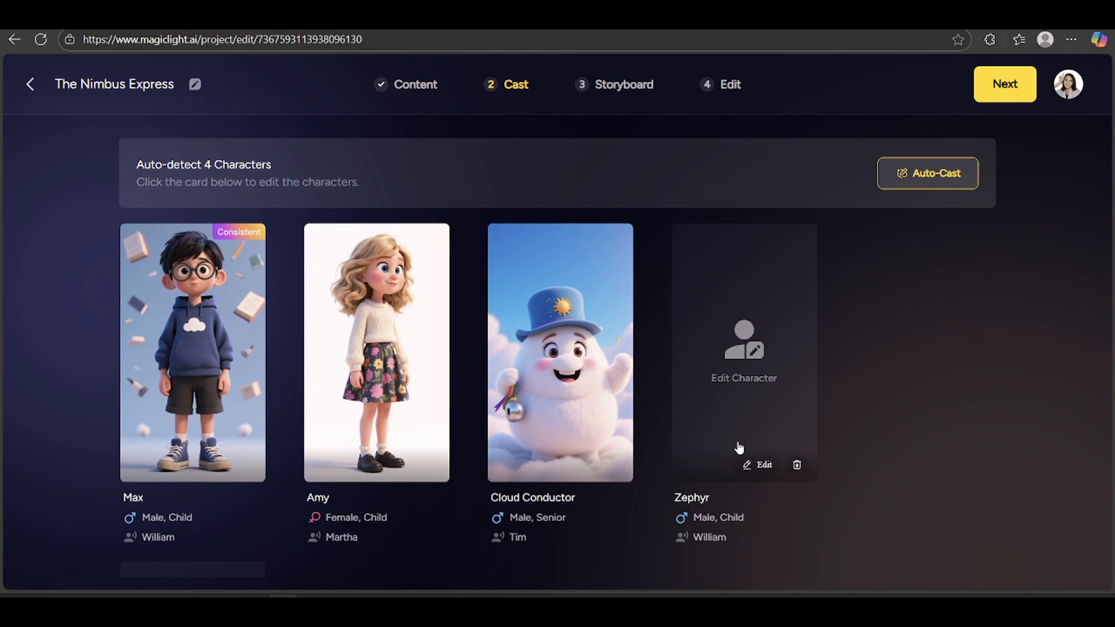
pyautogui.click(754, 465)
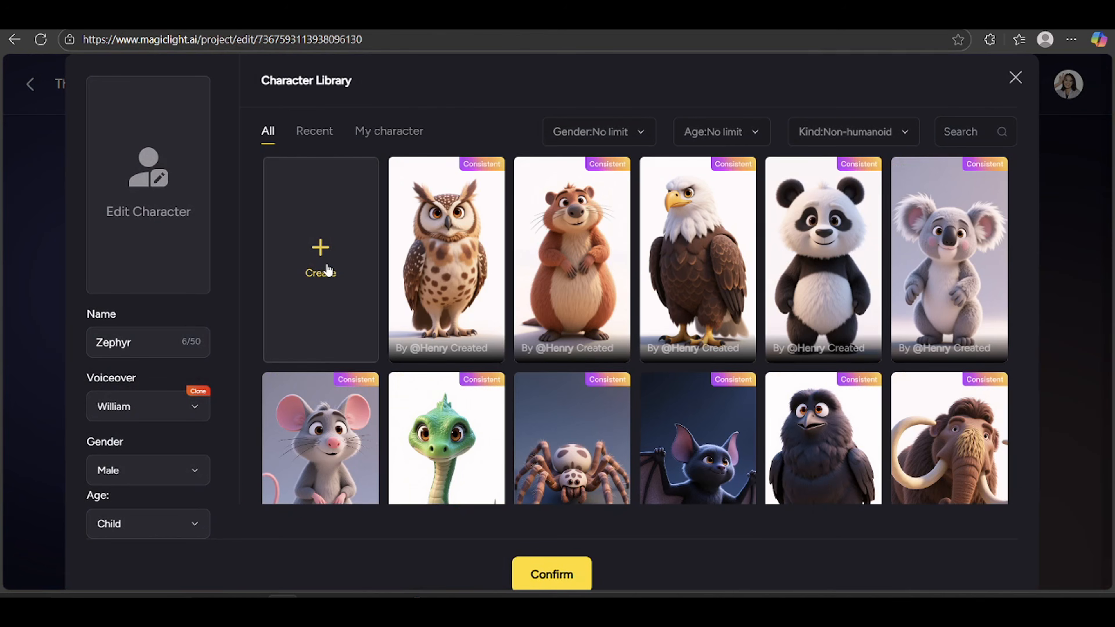
pyautogui.click(326, 269)
# Copy ChatGPT's Wind Sprite appearance description and paste it into Zephyr's character prompt in MagicLight
pyautogui.hotkey('alt', 'Tab')
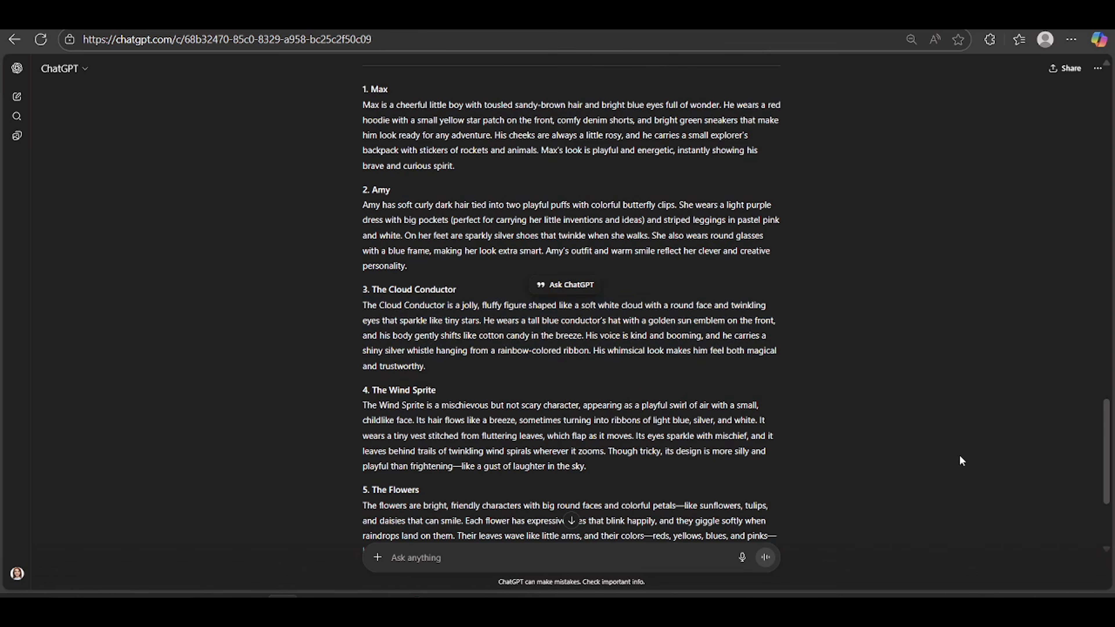
pyautogui.scroll(-2, 959, 455)
pyautogui.moveTo(363, 333); pyautogui.dragTo(608, 398)
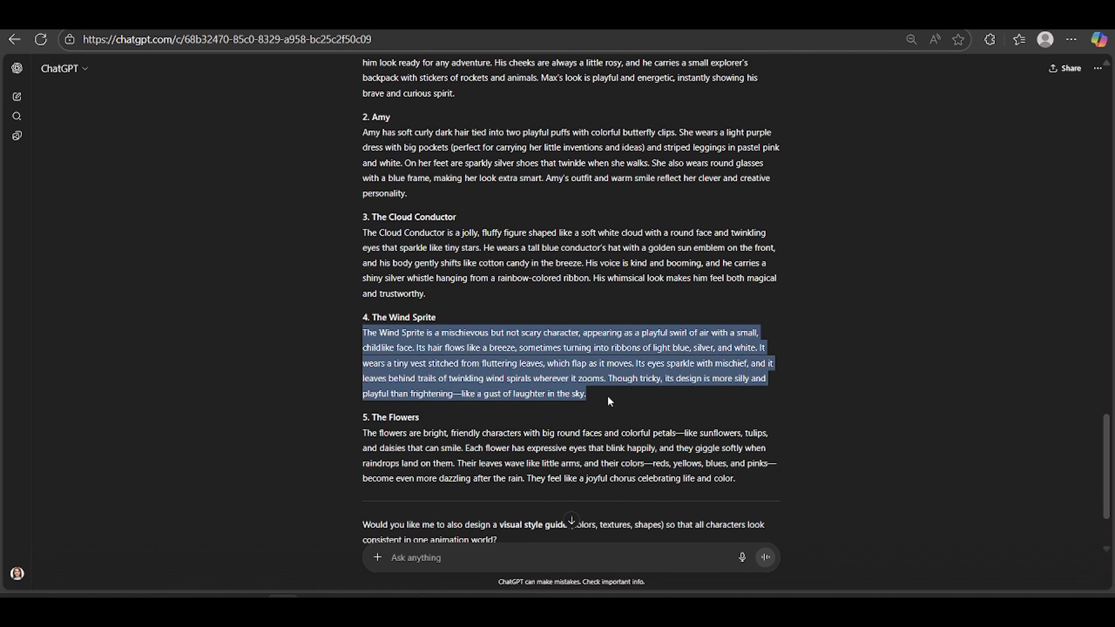
pyautogui.hotkey('alt', 'Tab')
pyautogui.click(565, 267)
pyautogui.hotkey('ctrl', 'v')
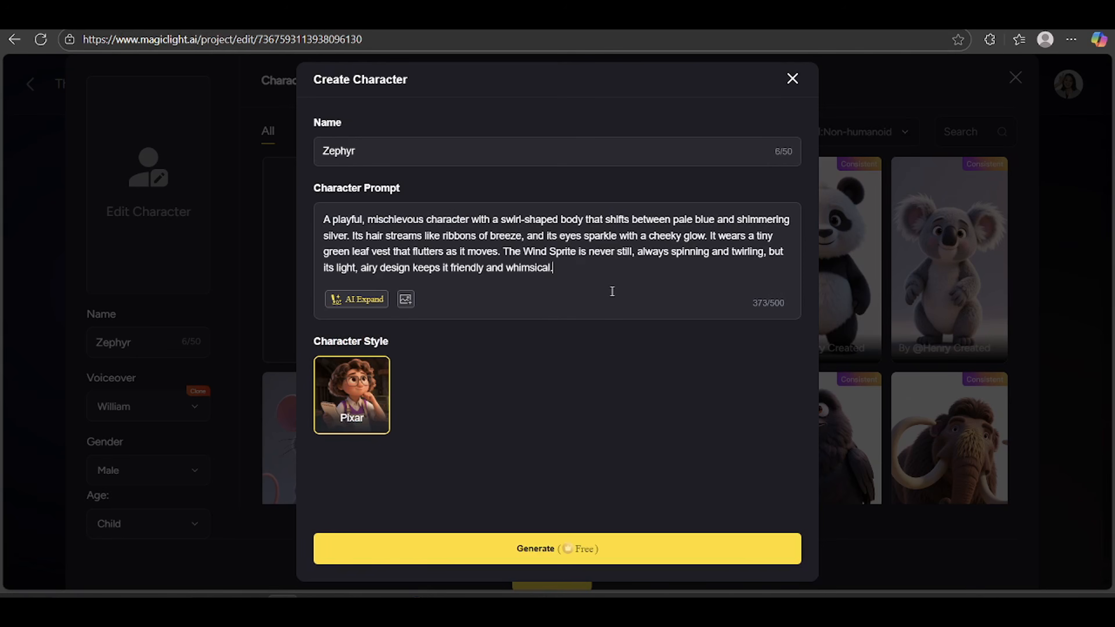
# Expand Zephyr's character prompt with AI, accept the expanded text and generate the character in Pixar style
pyautogui.click(373, 300)
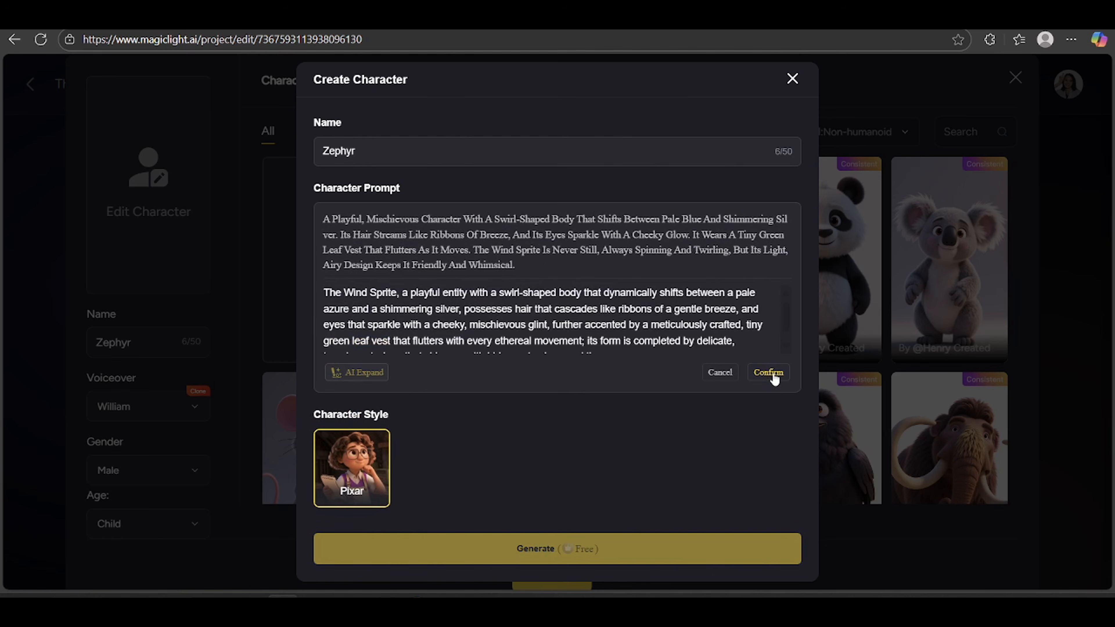
pyautogui.click(773, 376)
pyautogui.scroll(-2, 626, 258)
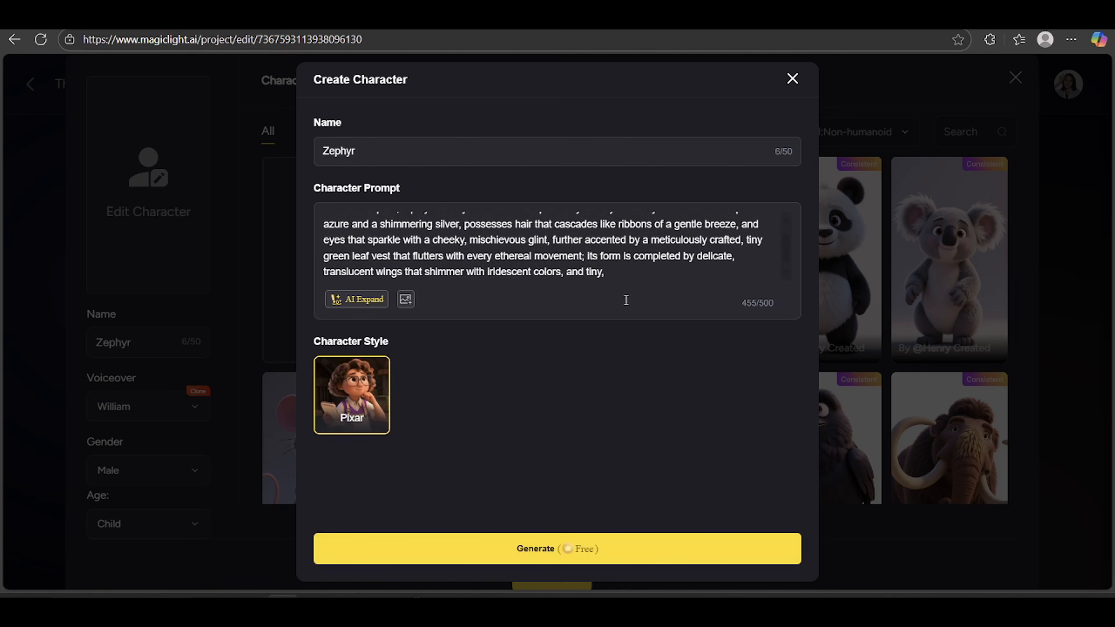
pyautogui.scroll(2, 626, 300)
pyautogui.click(514, 548)
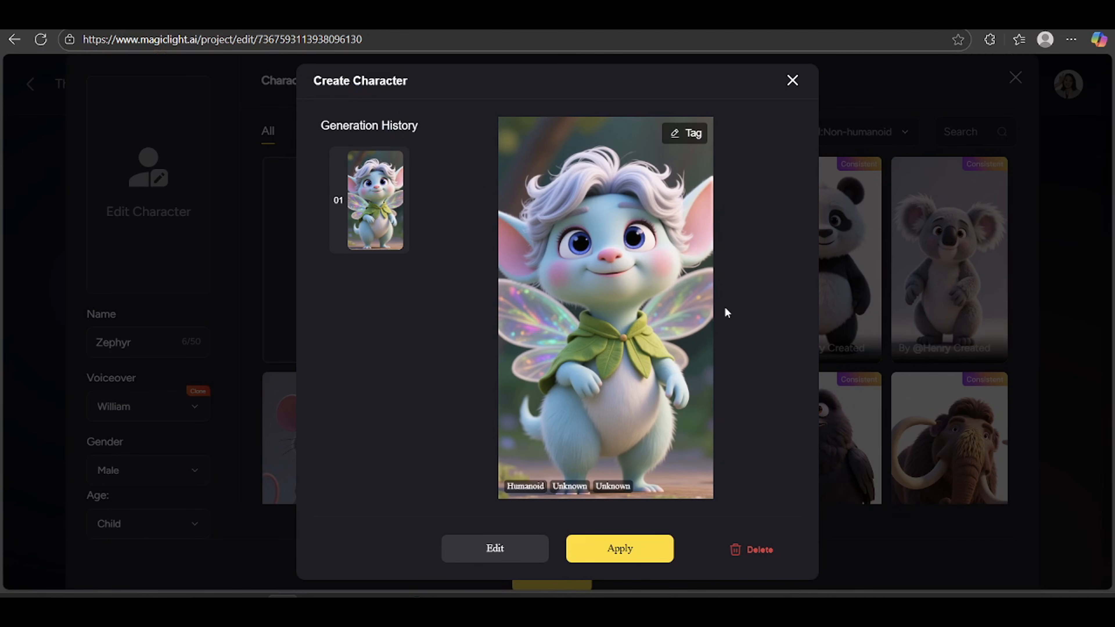
# Apply the winged creature design, assign it to Zephyr with the kind filter at No limit, and proceed to the storyboard stage
pyautogui.click(616, 548)
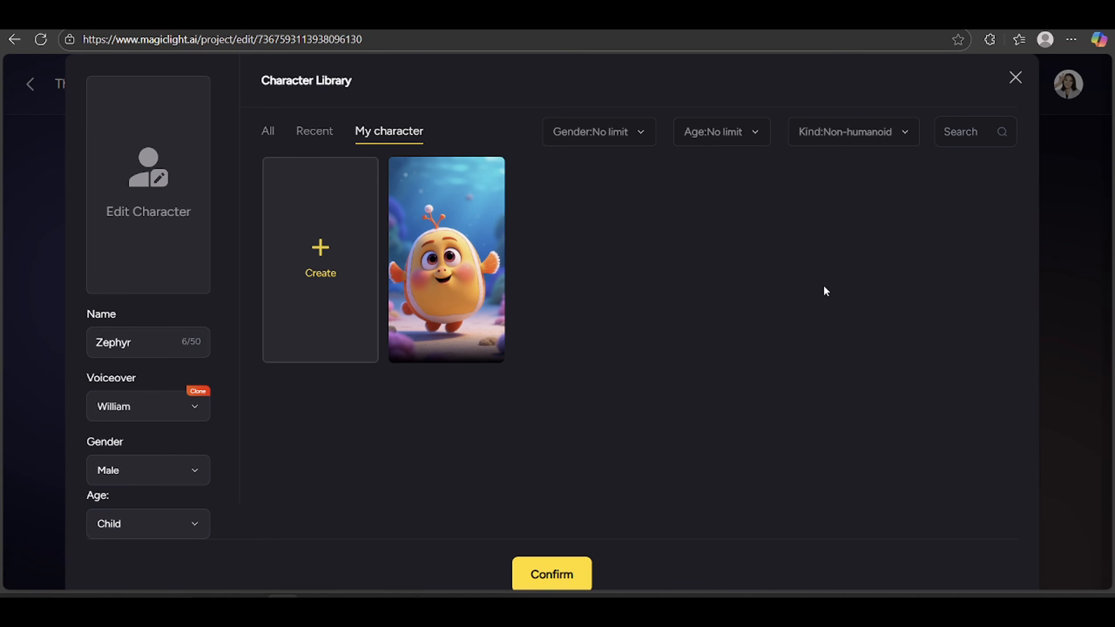
pyautogui.click(905, 132)
pyautogui.click(845, 164)
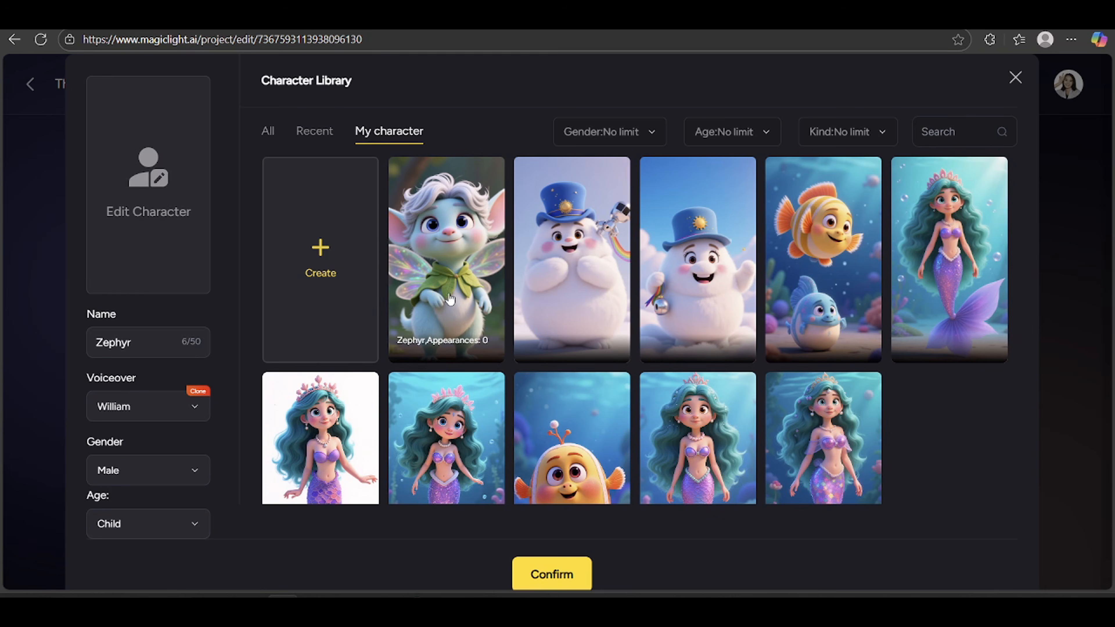
pyautogui.click(452, 298)
pyautogui.click(562, 570)
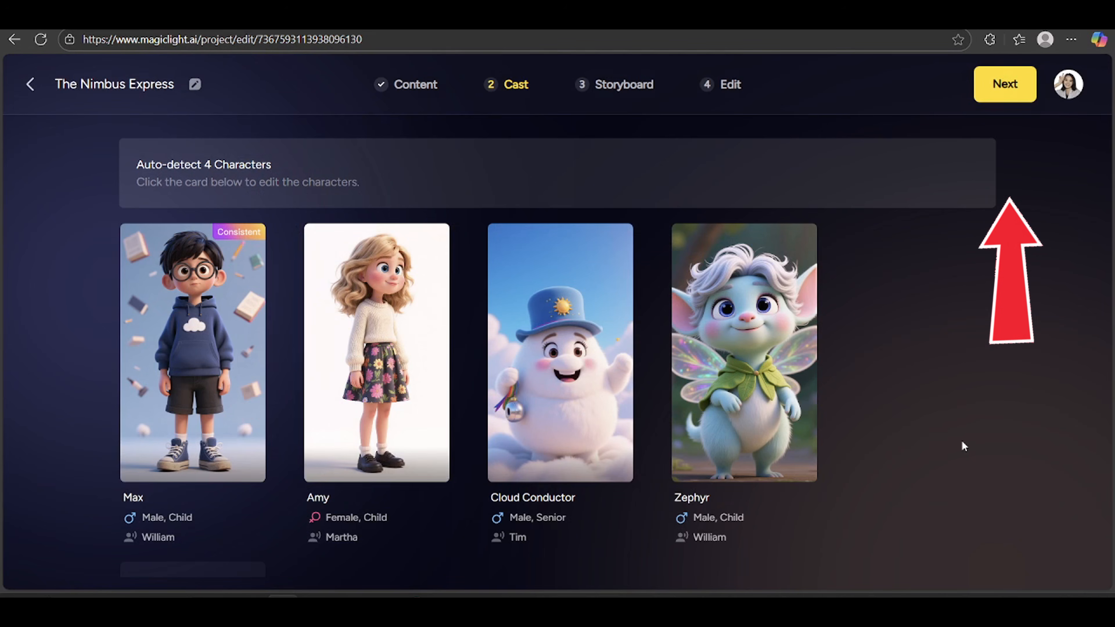
pyautogui.click(1009, 93)
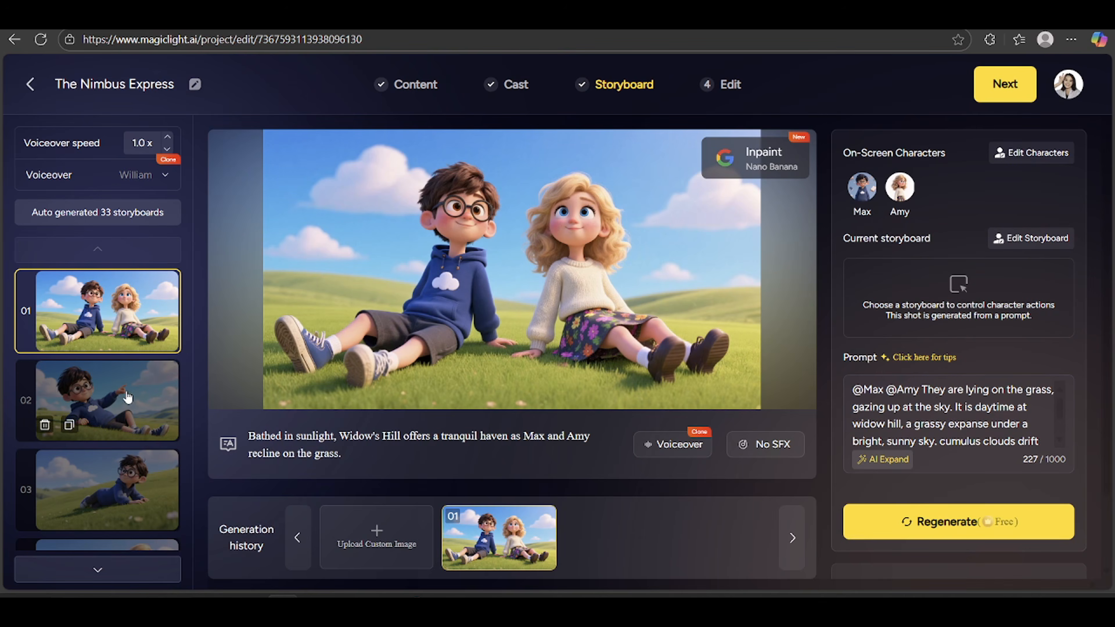
# Look through the generated storyboard scenes from the opening hill shots to the farewell in the flower field, checking images, narration and characters
pyautogui.click(127, 397)
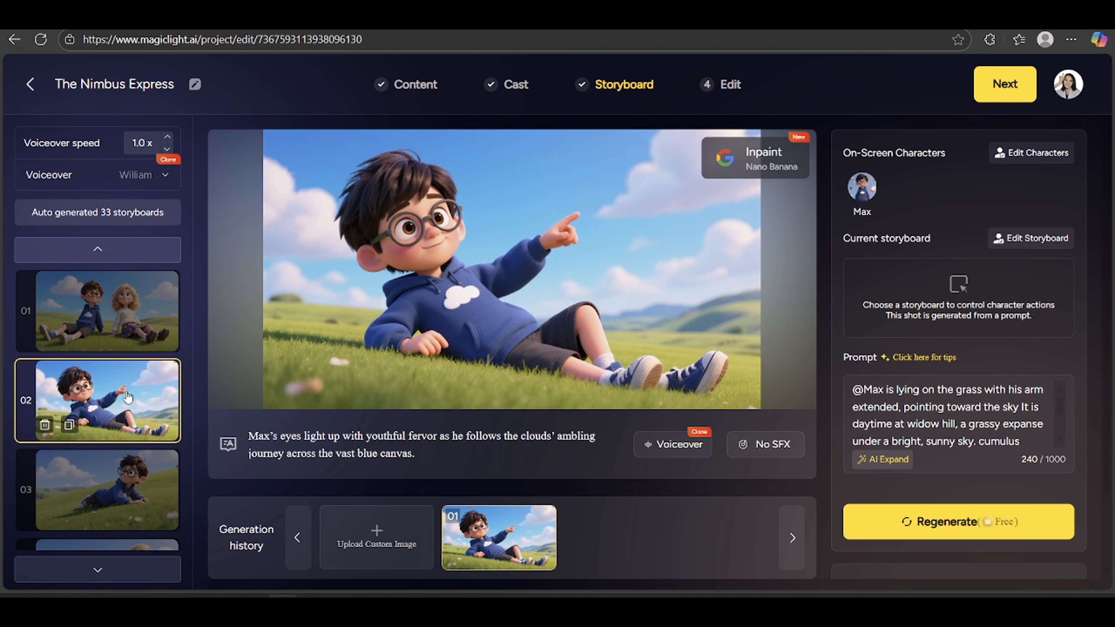
pyautogui.click(127, 485)
pyautogui.scroll(-3, 127, 485)
pyautogui.click(116, 433)
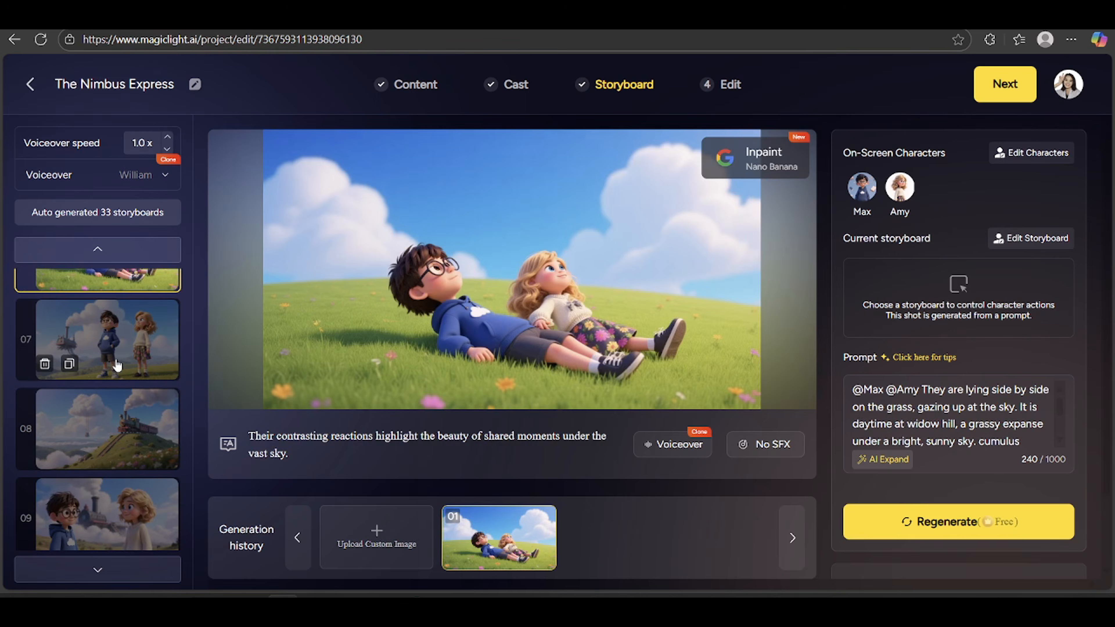
pyautogui.click(119, 347)
pyautogui.click(115, 304)
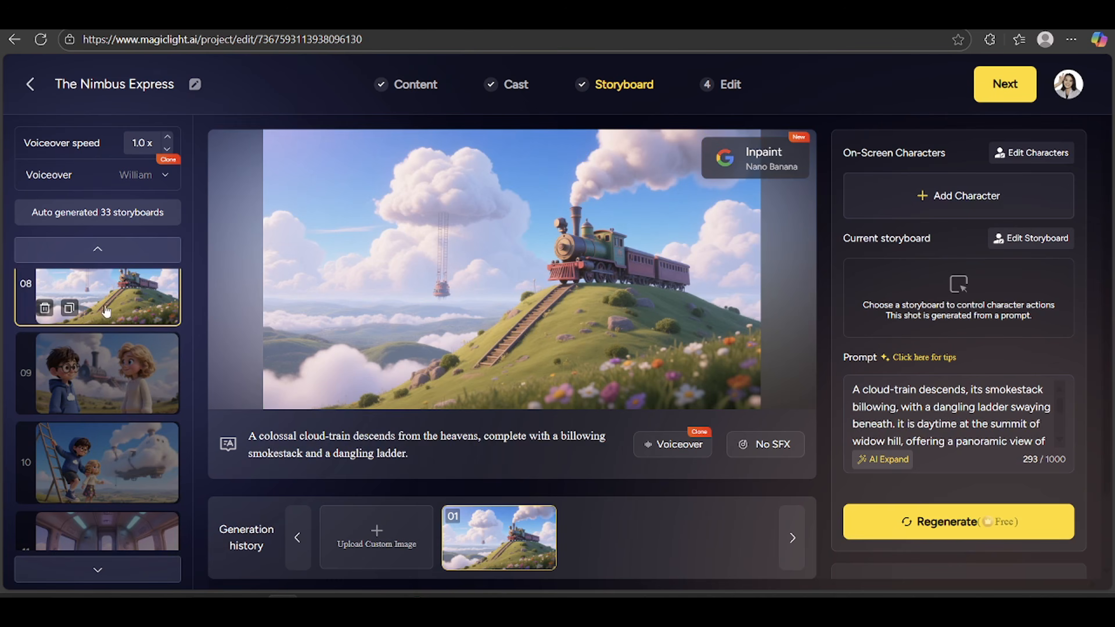
pyautogui.click(112, 375)
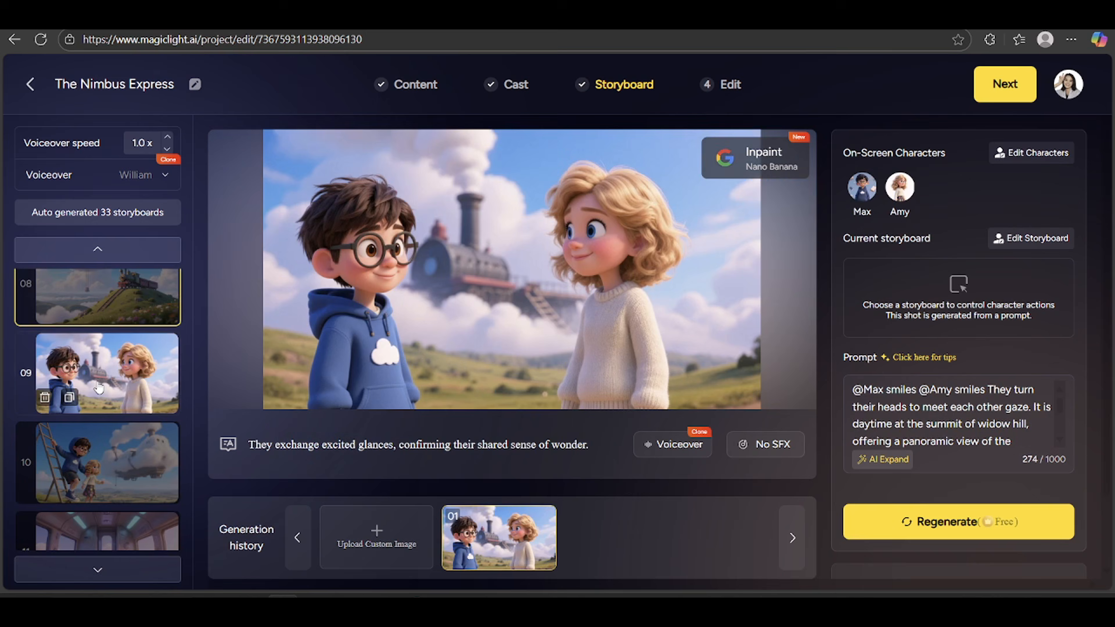
pyautogui.scroll(-1, 107, 446)
pyautogui.click(108, 448)
pyautogui.scroll(-1, 118, 415)
pyautogui.click(119, 412)
pyautogui.scroll(-2, 116, 369)
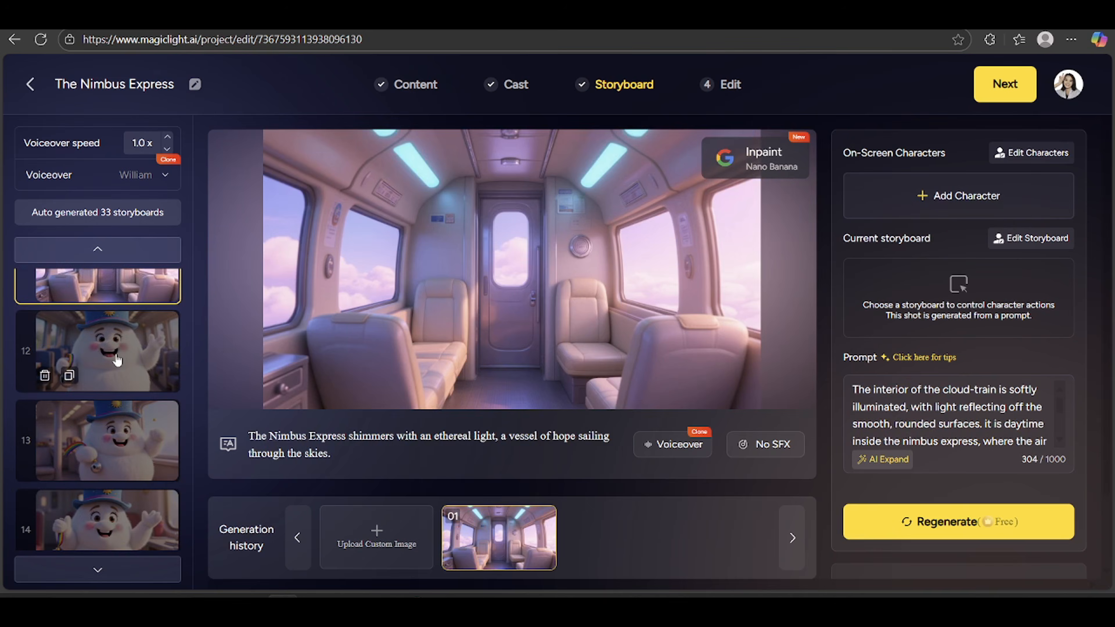
pyautogui.click(114, 422)
pyautogui.scroll(-2, 113, 439)
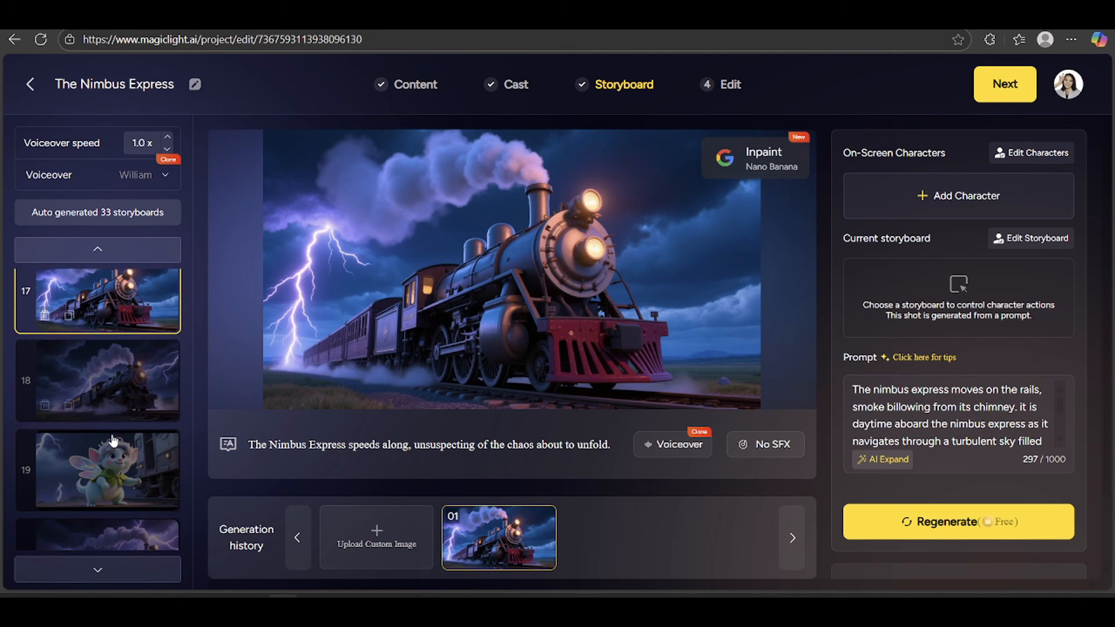
pyautogui.click(113, 448)
pyautogui.scroll(-3, 121, 422)
pyautogui.click(135, 345)
pyautogui.click(110, 443)
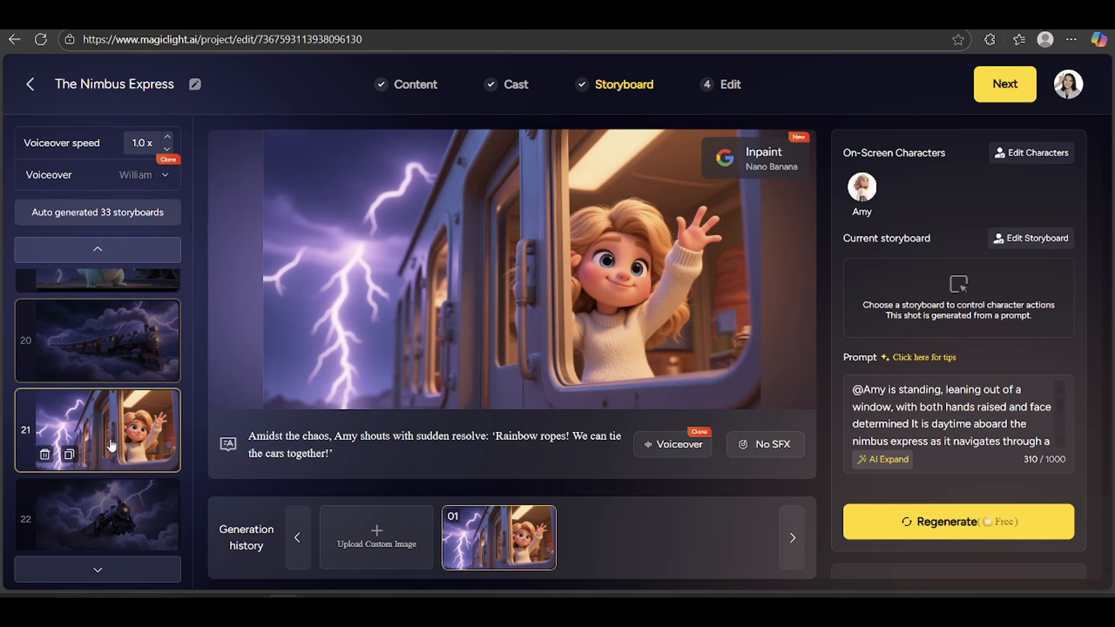
pyautogui.scroll(-2, 112, 444)
pyautogui.click(116, 431)
pyautogui.scroll(-2, 117, 424)
pyautogui.click(118, 424)
pyautogui.scroll(-5, 115, 419)
pyautogui.click(110, 412)
pyautogui.click(109, 416)
pyautogui.scroll(-3, 110, 417)
pyautogui.click(109, 382)
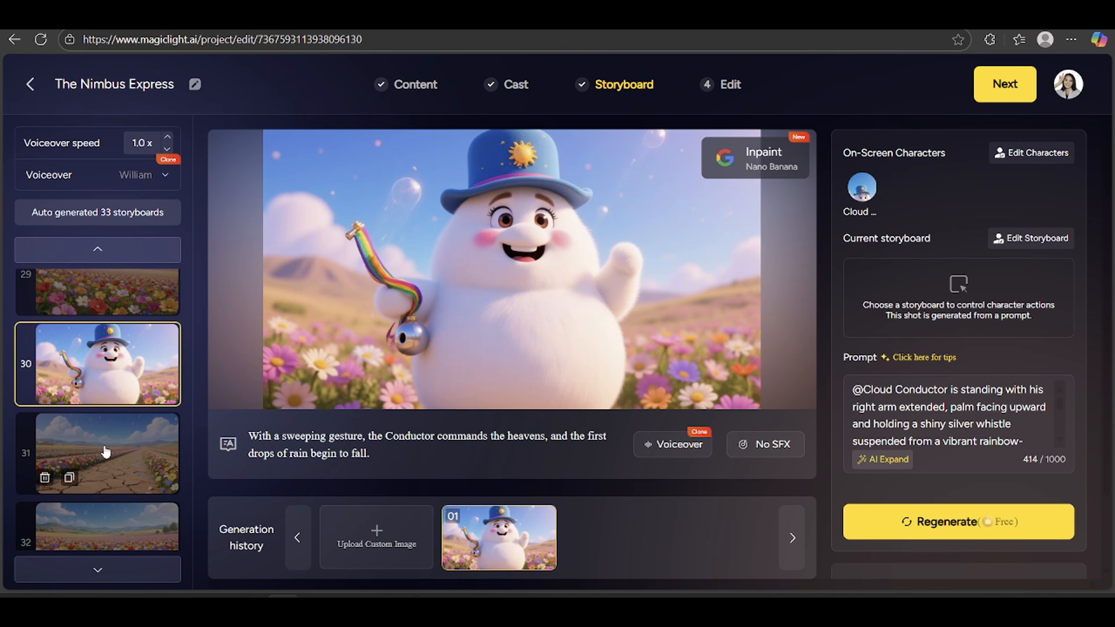
pyautogui.scroll(-2, 106, 450)
pyautogui.click(125, 472)
pyautogui.scroll(20, 125, 466)
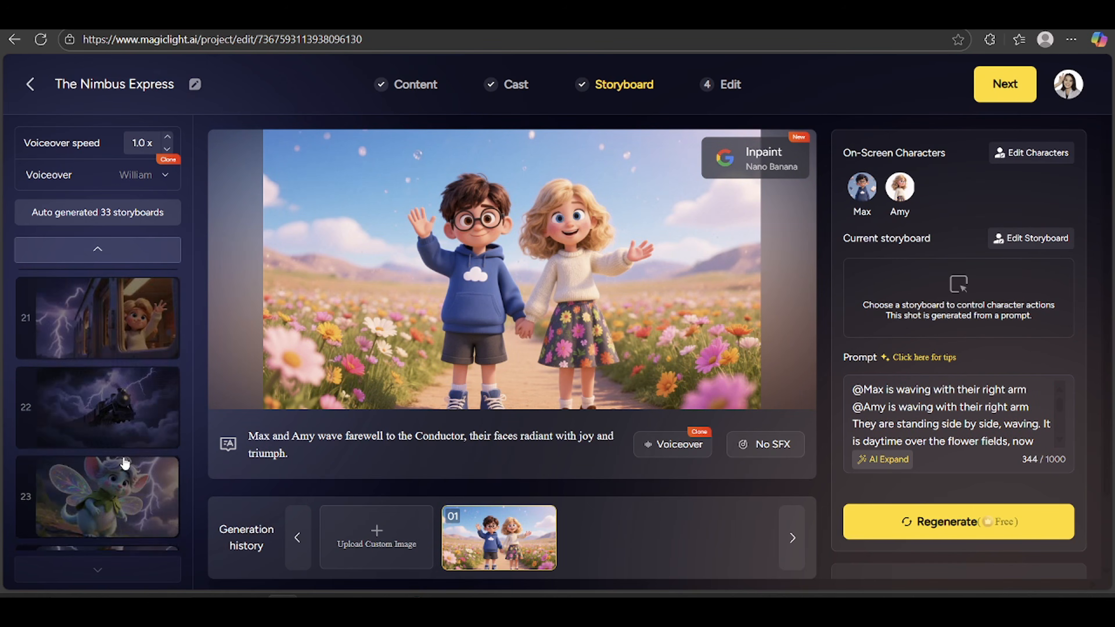
# In the prompt of Max and Amy's summit-arrival scene, start the final sentence with "And a colossal cloud-train," and use the AI-expanded result
pyautogui.scroll(2, 126, 444)
pyautogui.click(108, 316)
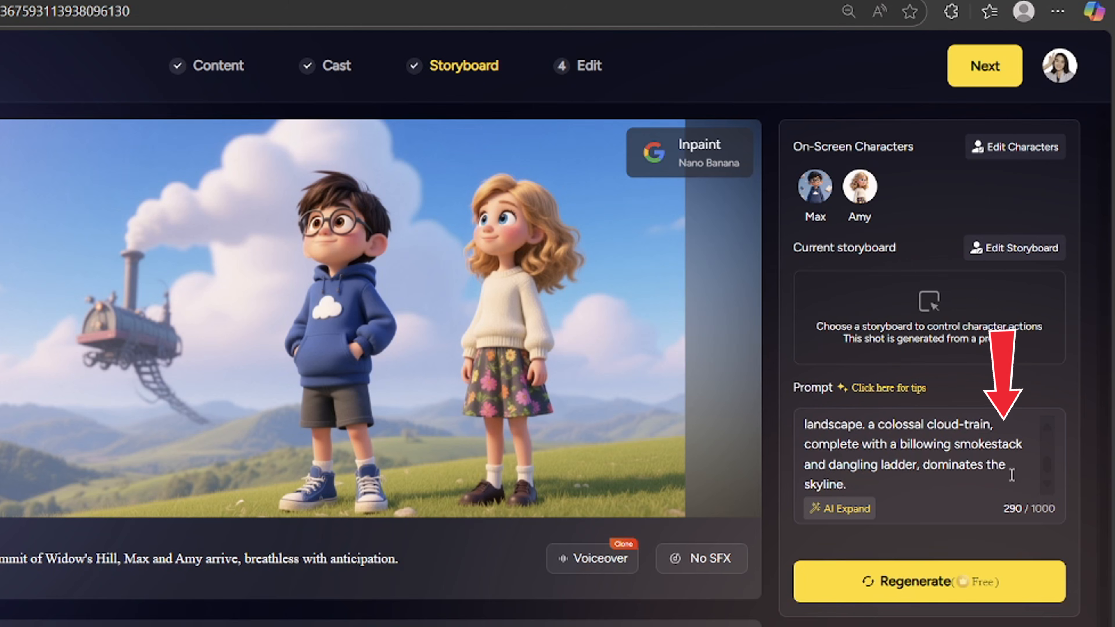
pyautogui.scroll(3, 1036, 393)
pyautogui.moveTo(850, 485); pyautogui.dragTo(868, 429)
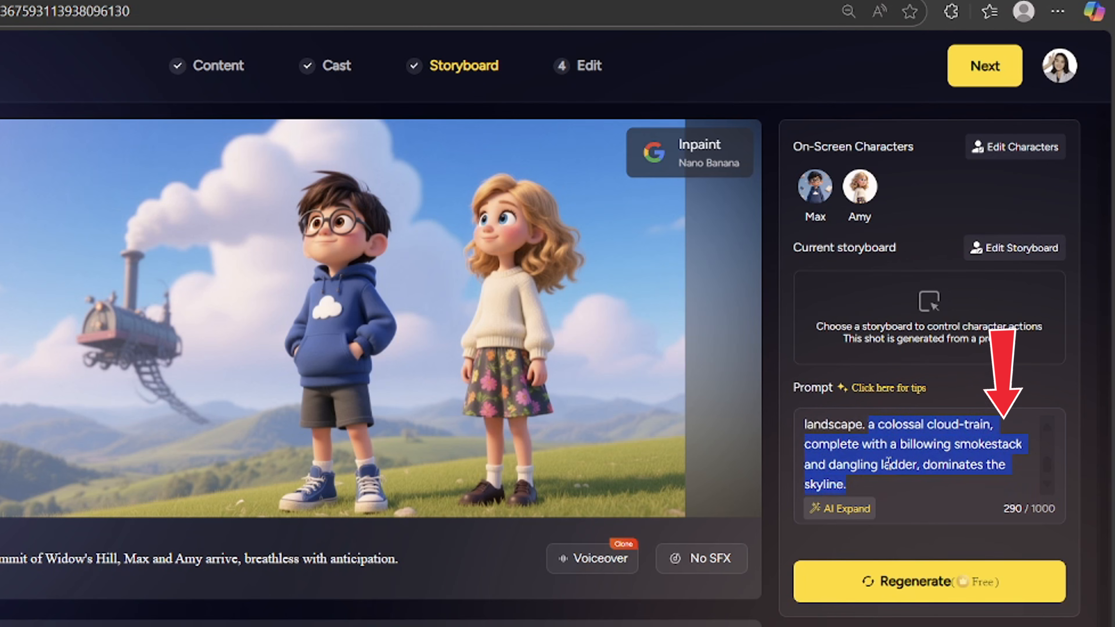
pyautogui.press('BackSpace')
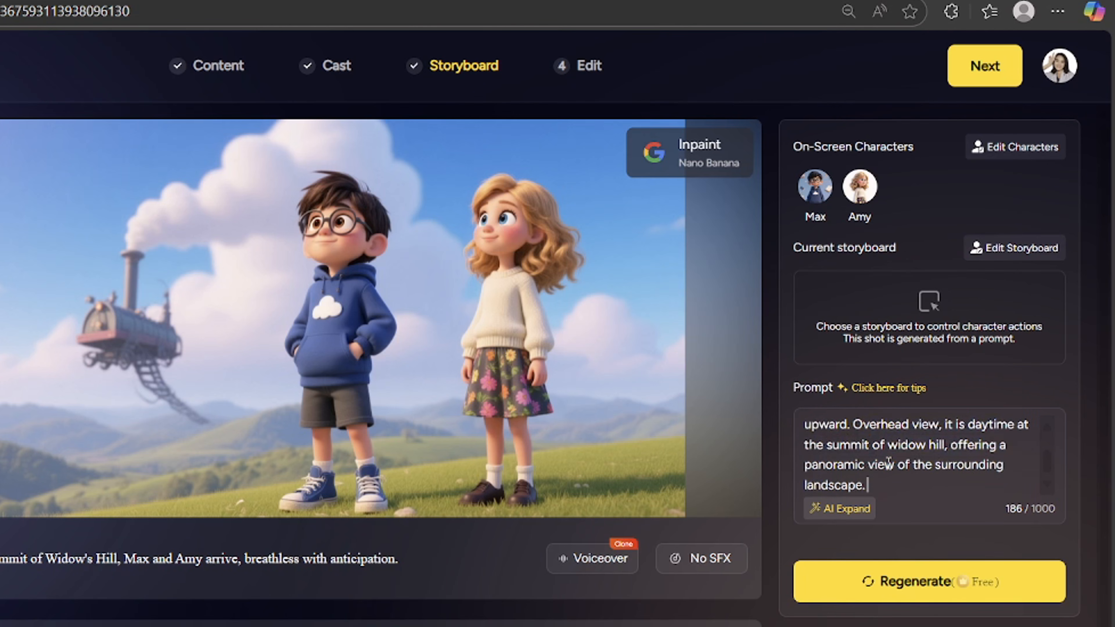
pyautogui.write('And a colossal cloud-train,')
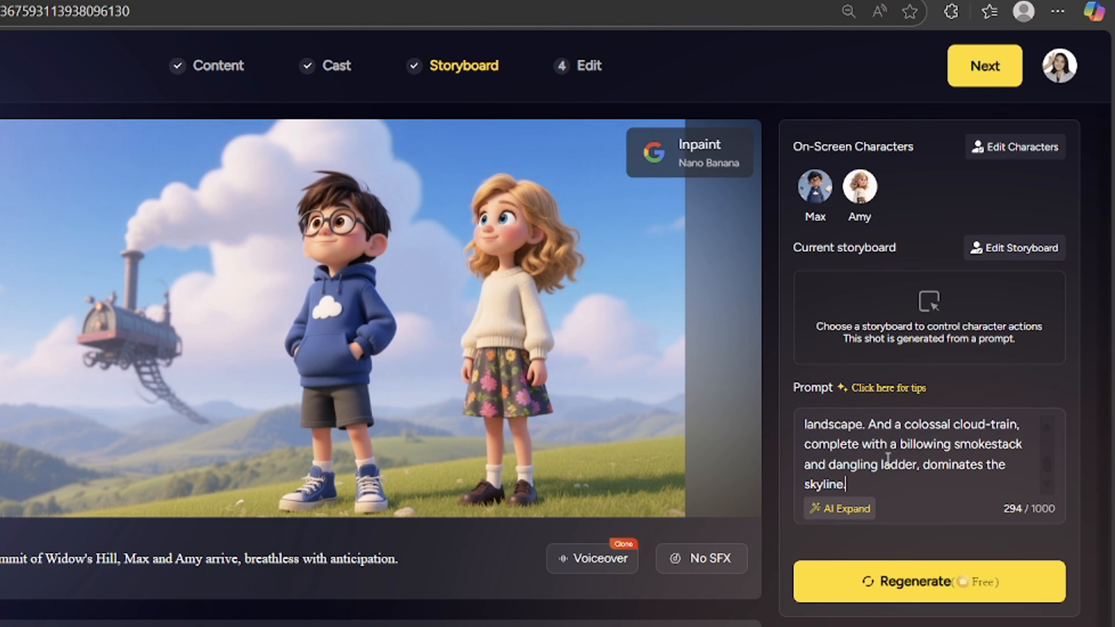
pyautogui.click(845, 510)
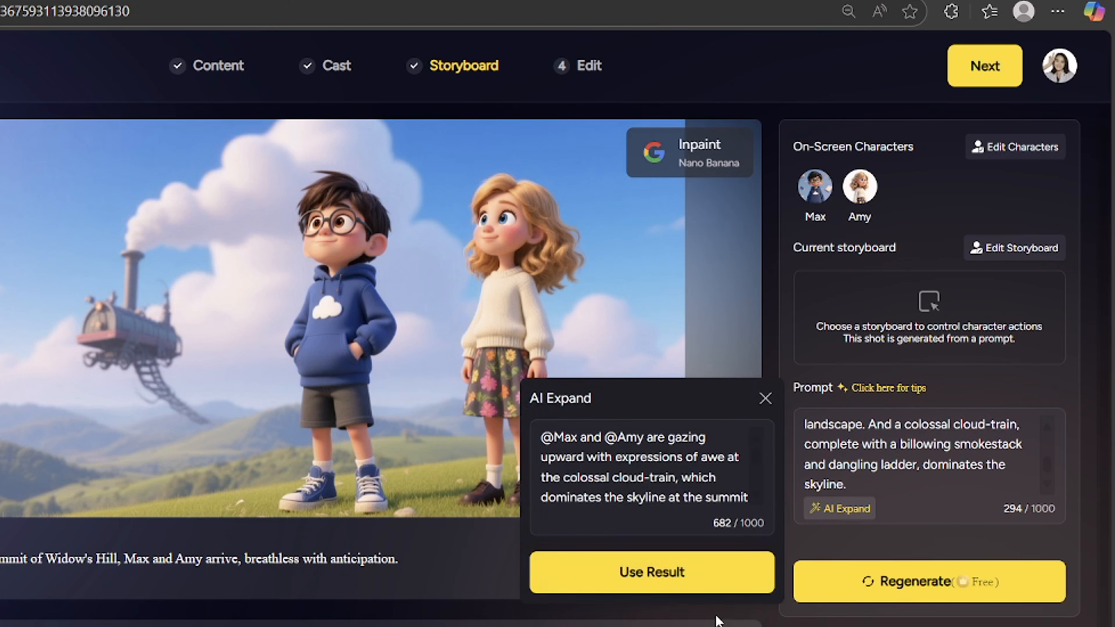
pyautogui.click(724, 588)
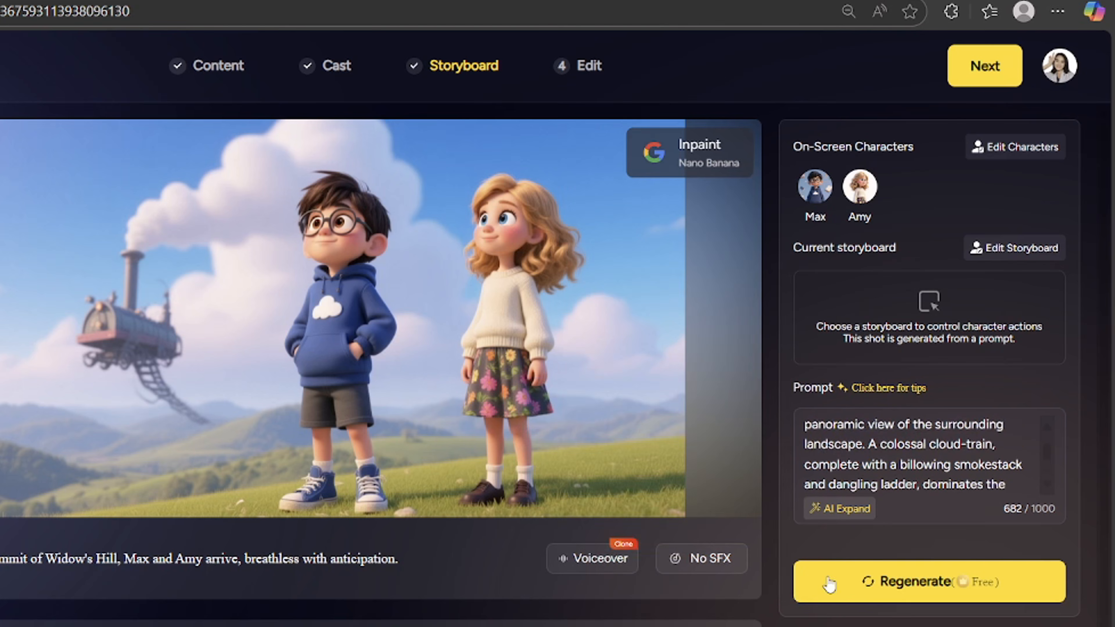
# Regenerate the summit-arrival scene's image twice, and select version 03 from its generation history
pyautogui.click(845, 579)
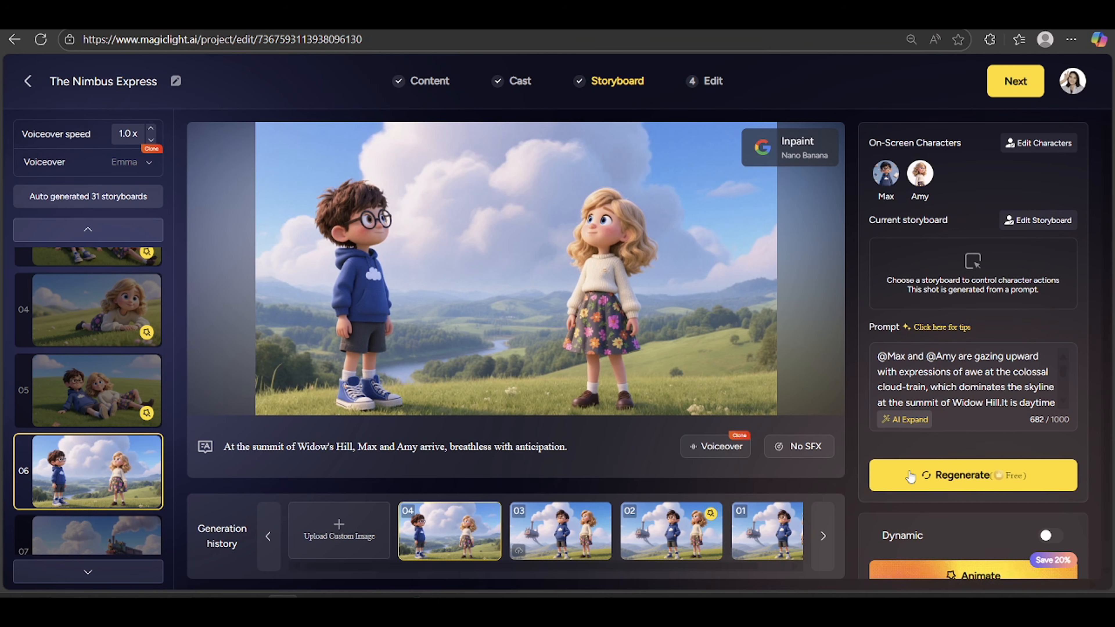
pyautogui.click(910, 476)
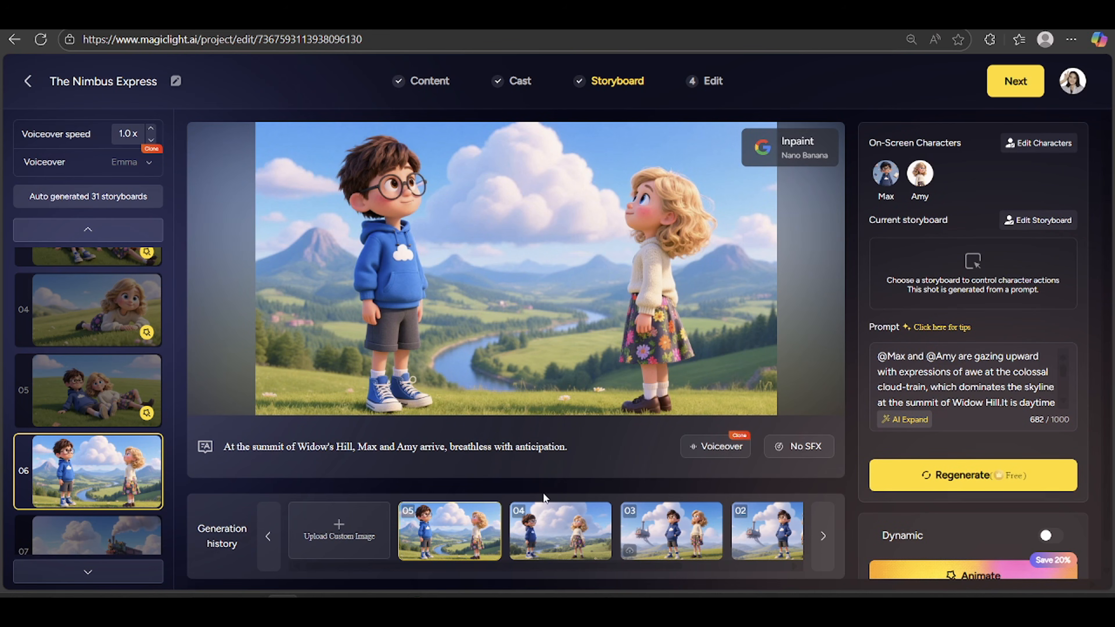
pyautogui.click(680, 532)
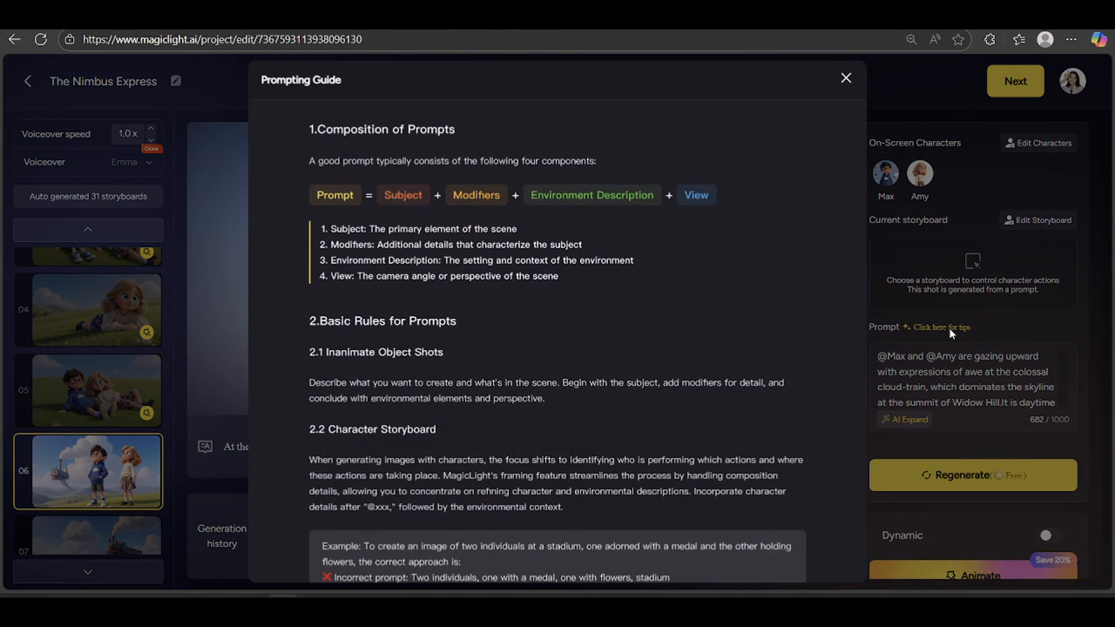
# Read the Prompting Guide's tips on prompt composition and basic rules, and close it
pyautogui.click(949, 329)
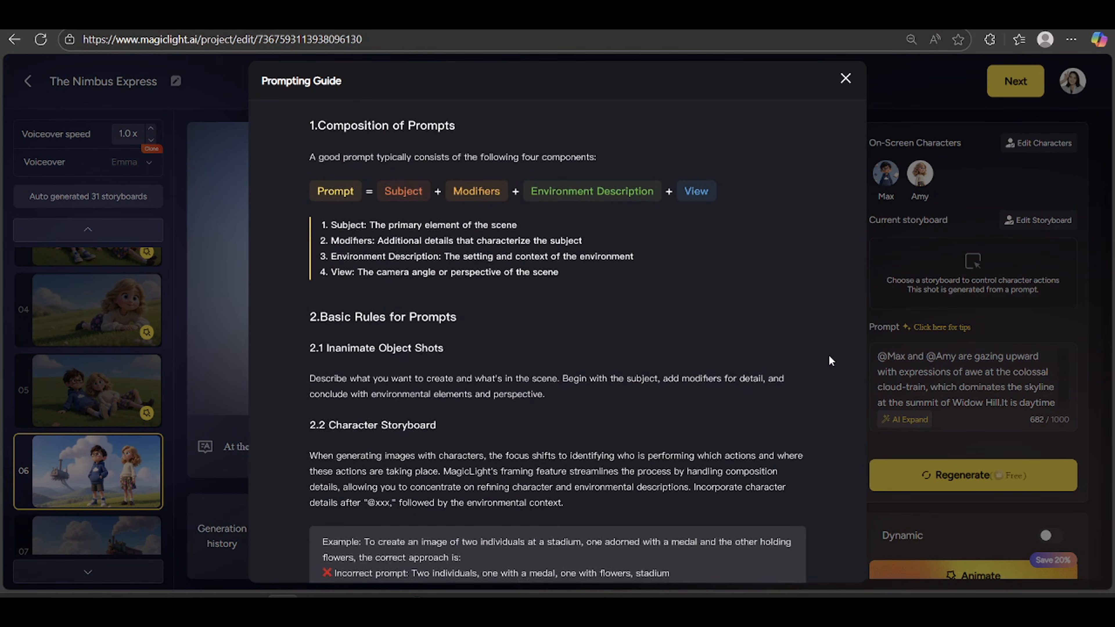
pyautogui.scroll(-2, 828, 354)
pyautogui.click(844, 80)
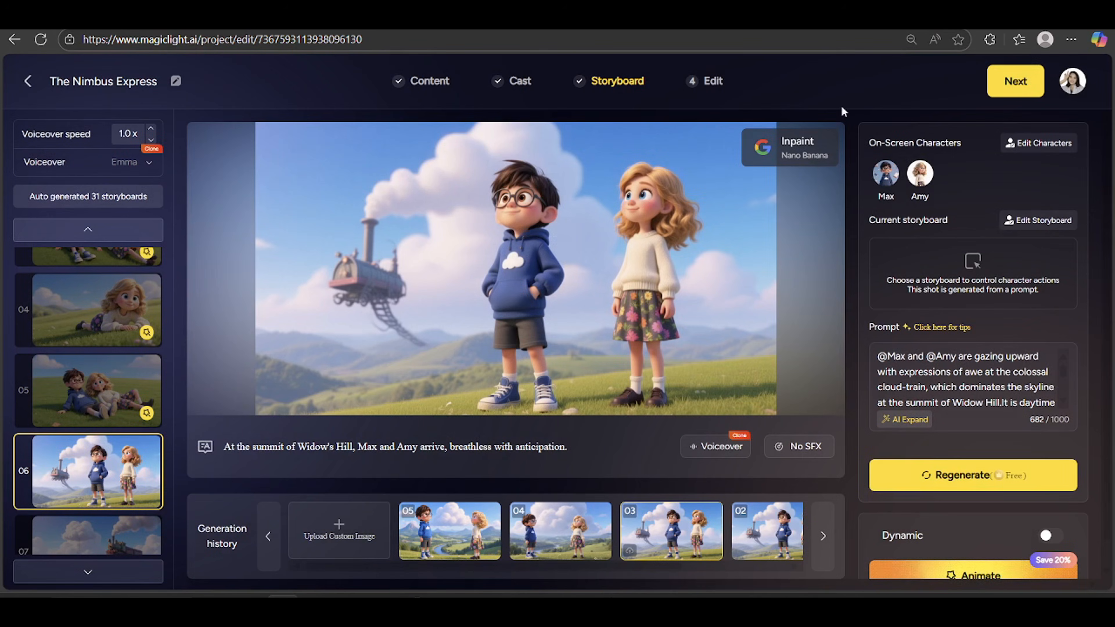
# Animate the summit-arrival scene with the Hailuo 02 model, using intelligent generation based on the screen
pyautogui.scroll(-1, 864, 481)
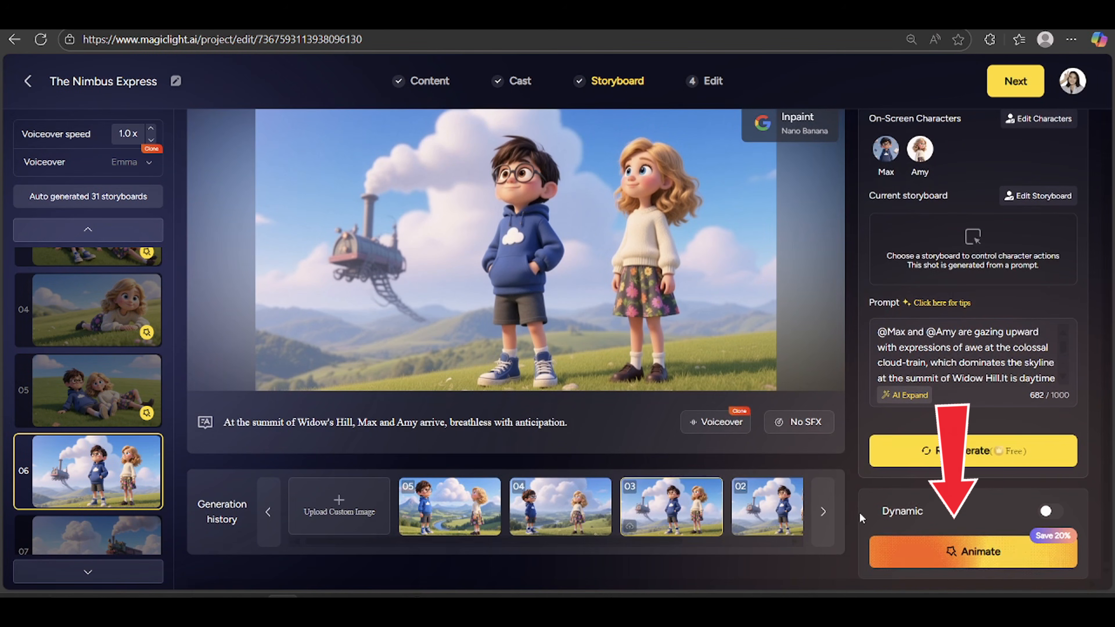
pyautogui.click(928, 553)
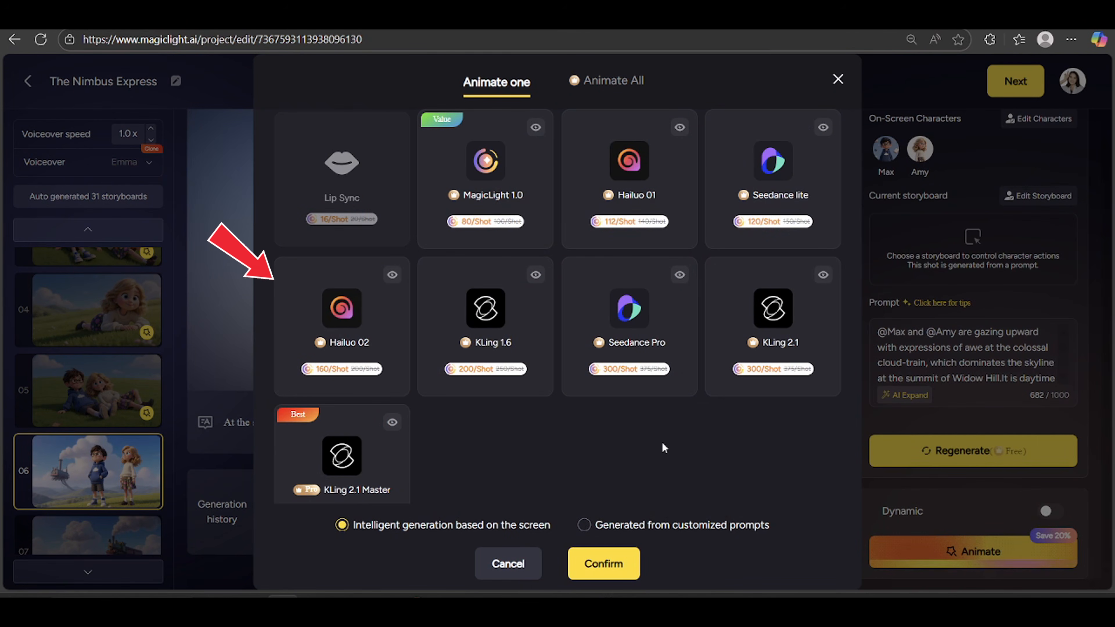
pyautogui.click(390, 327)
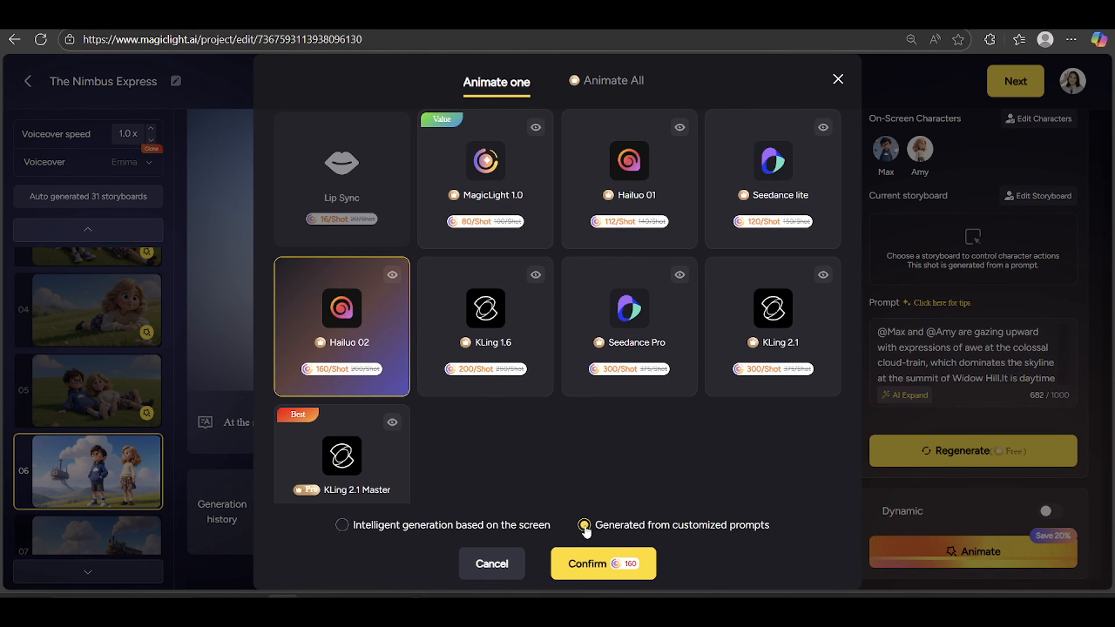
pyautogui.click(377, 530)
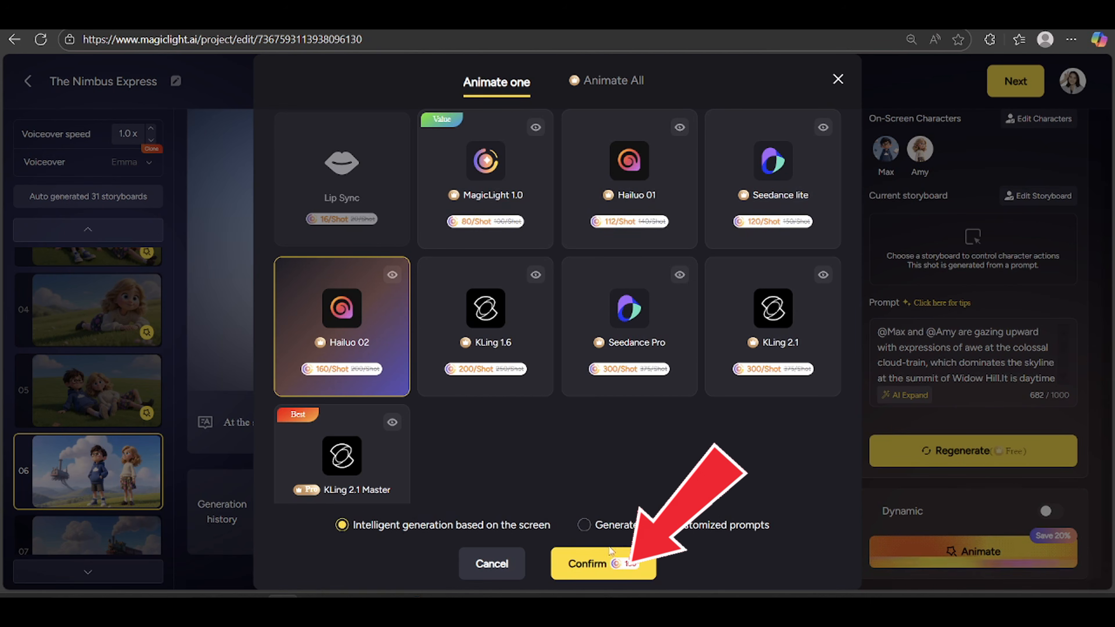
pyautogui.click(604, 563)
pyautogui.click(516, 270)
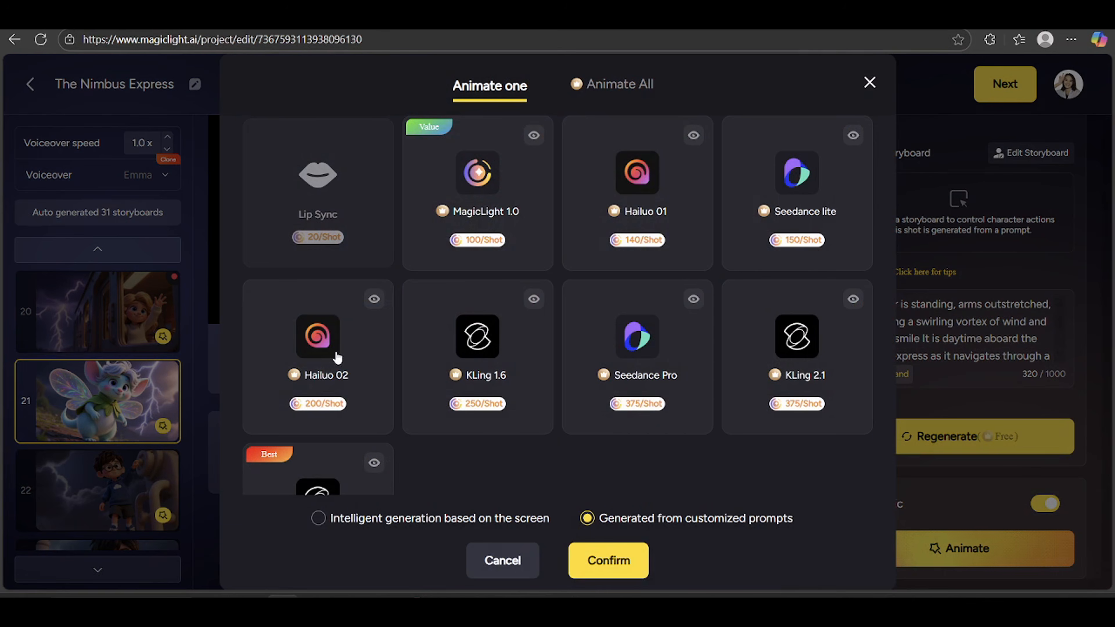
# Animate Zephyr's wind-vortex scene with the Hailuo 02 model, generated from customized prompts, and play the resulting clip
pyautogui.click(347, 370)
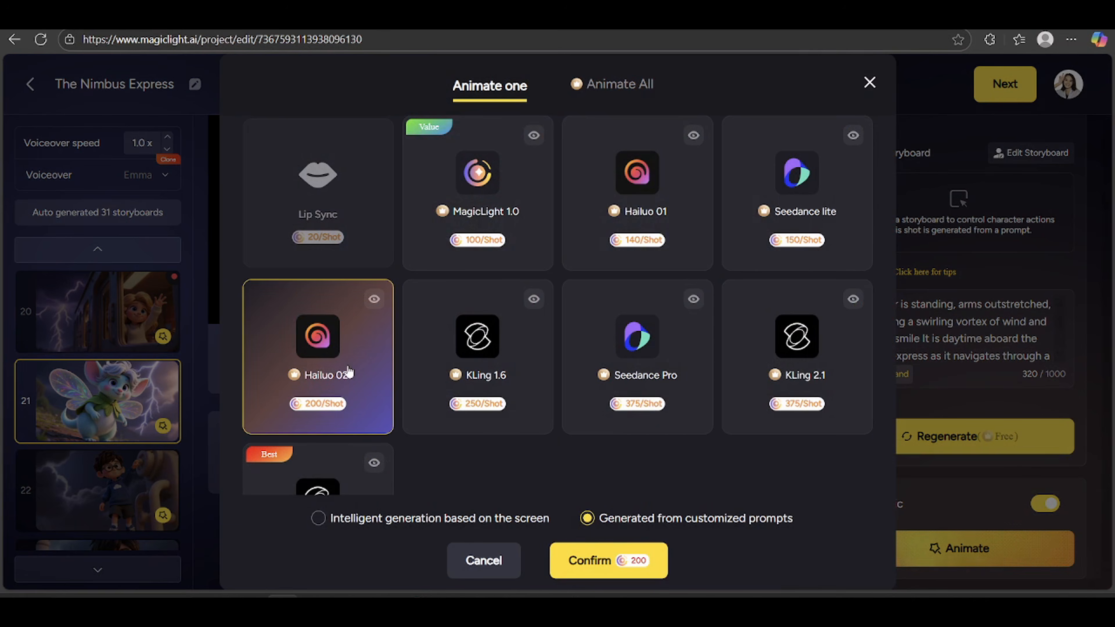
pyautogui.click(576, 561)
pyautogui.click(587, 410)
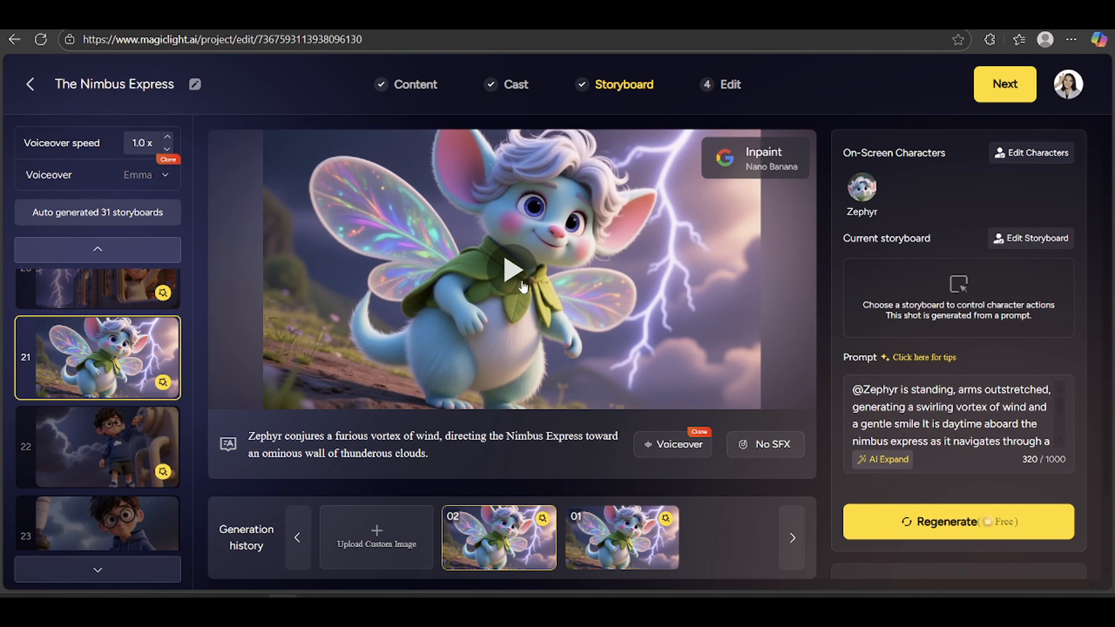
pyautogui.click(522, 286)
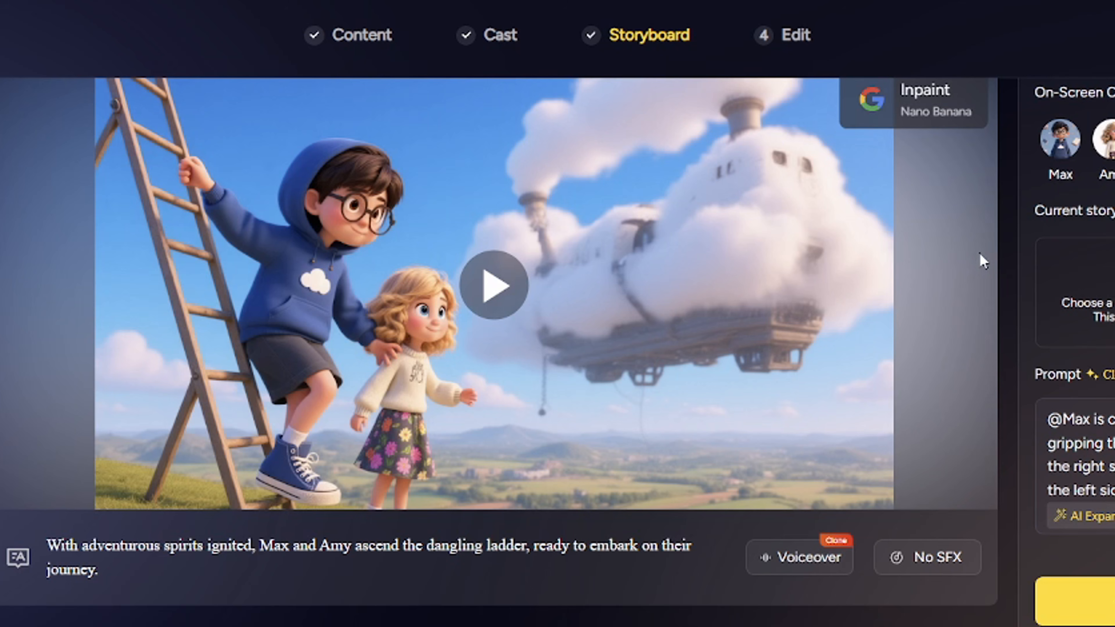
# Inpaint the ladder scene's image with the instruction "Replace the ladder by blue steel ladder"
pyautogui.click(966, 93)
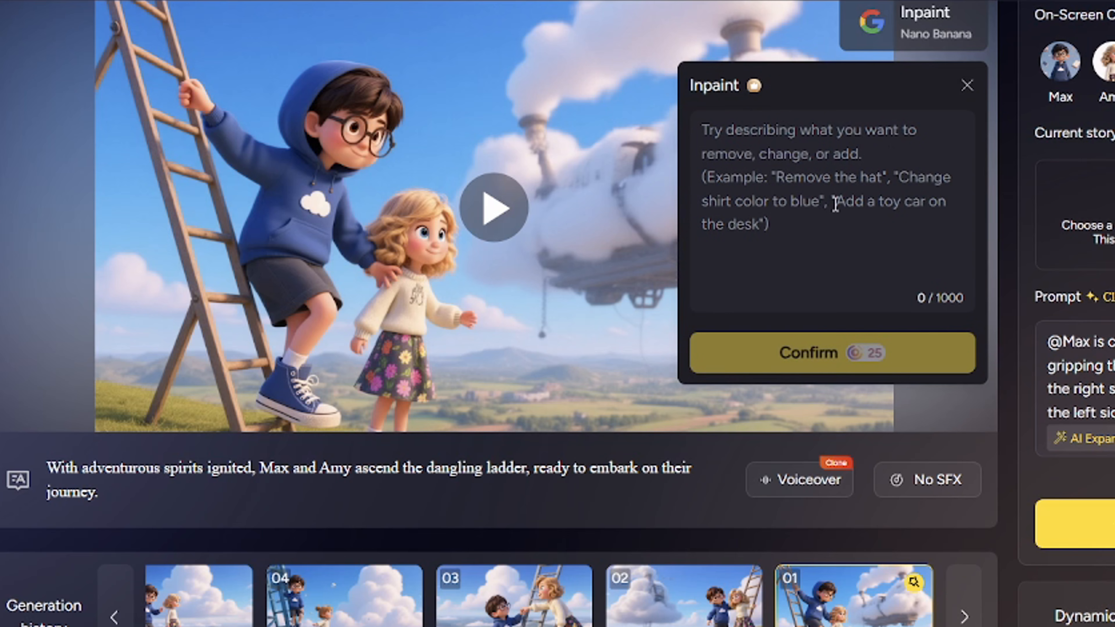
pyautogui.write('Repl')
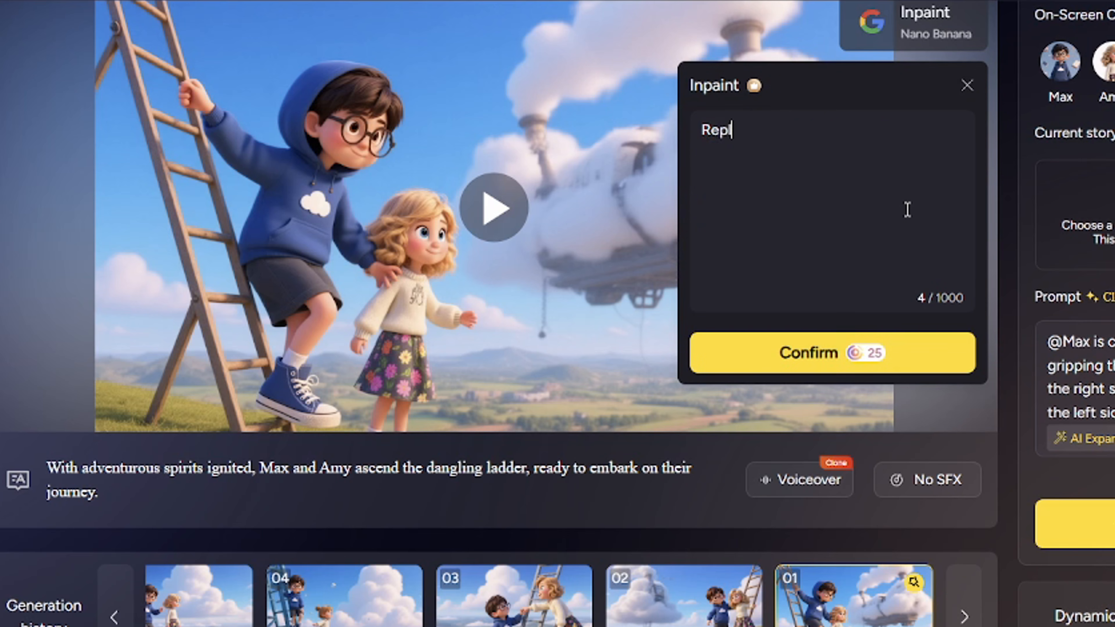
pyautogui.write('ace the ladder by ')
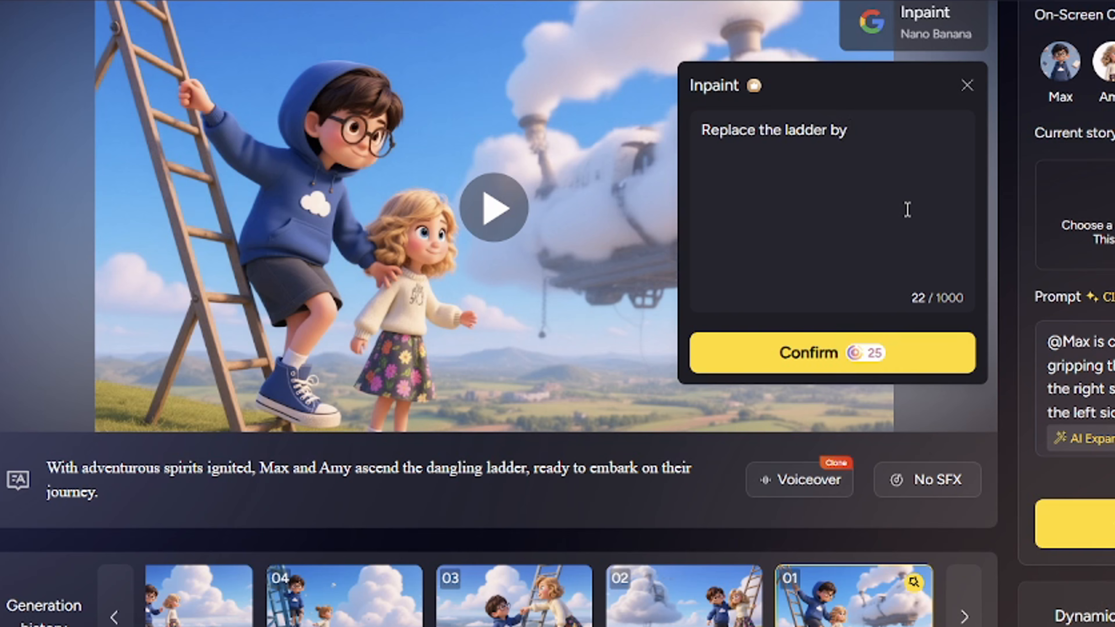
pyautogui.write('blue steel ladder')
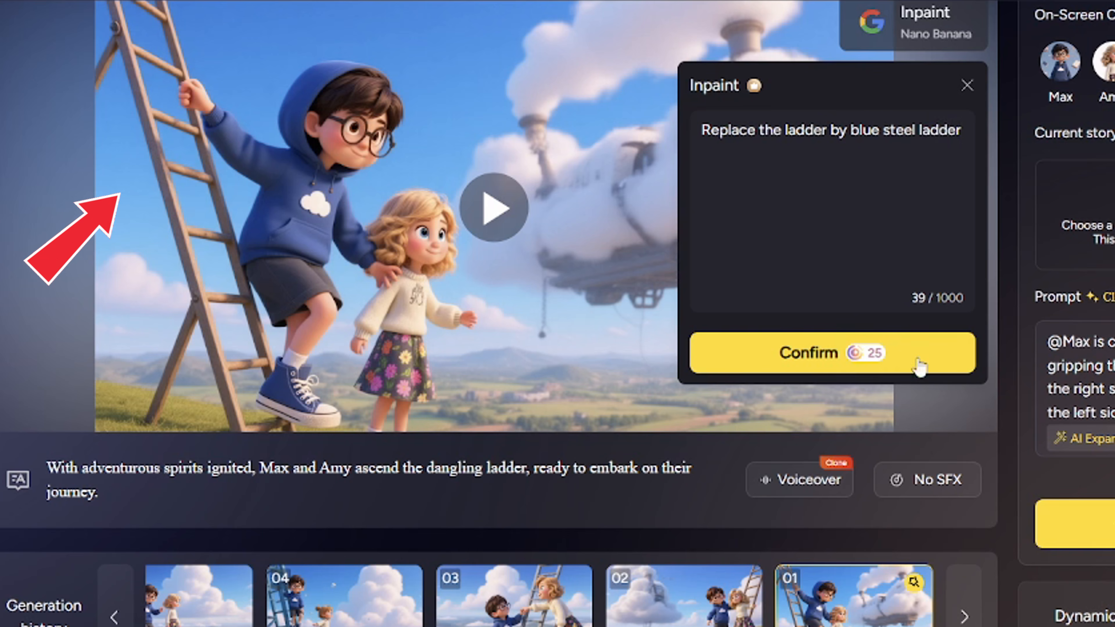
pyautogui.click(898, 358)
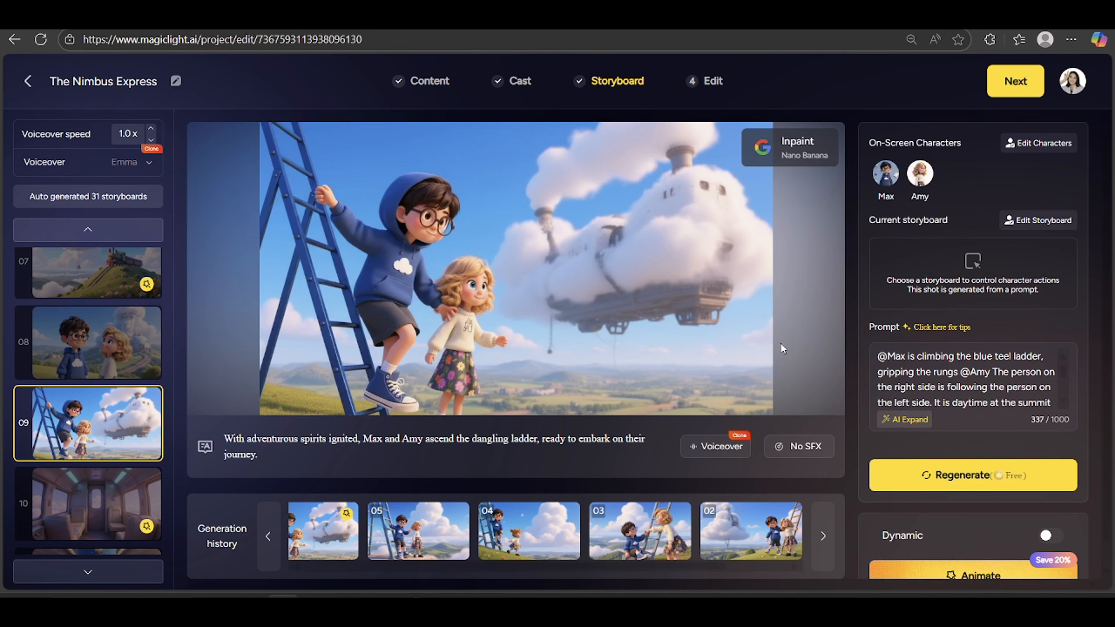
# Duplicate the first scene of Max and Amy on the grass, compare both scenes, and select the copy
pyautogui.click(98, 291)
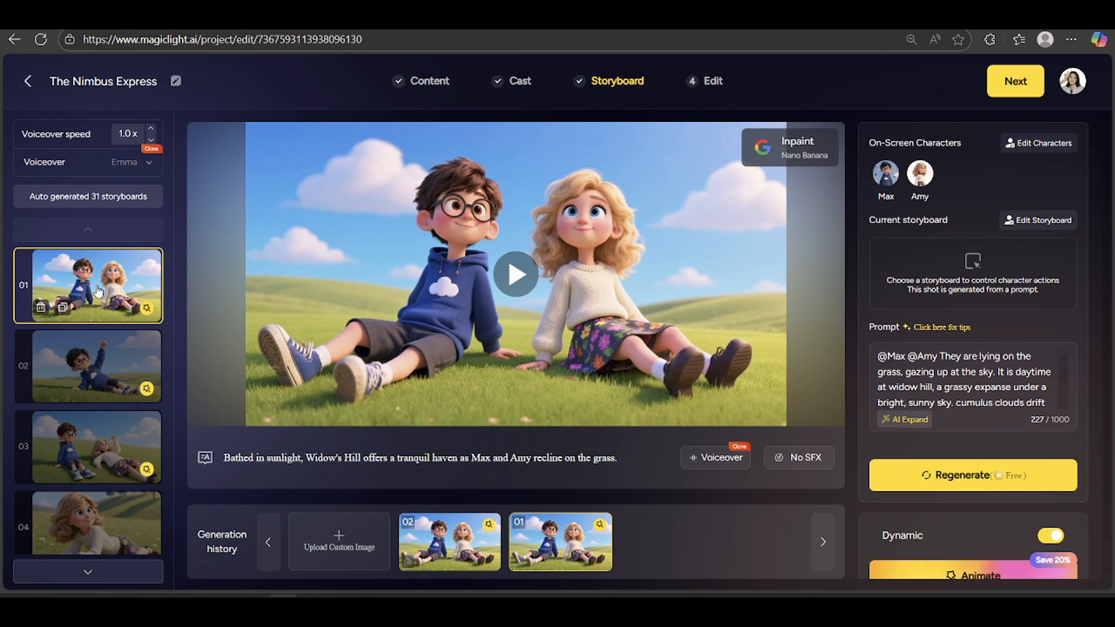
pyautogui.click(62, 309)
pyautogui.click(590, 352)
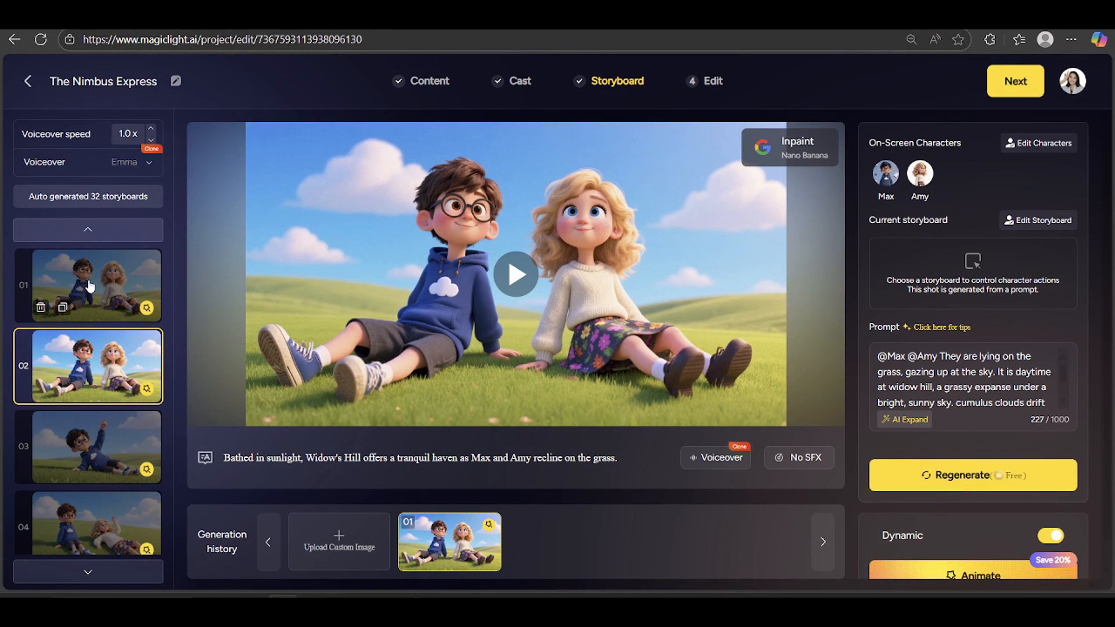
pyautogui.click(89, 286)
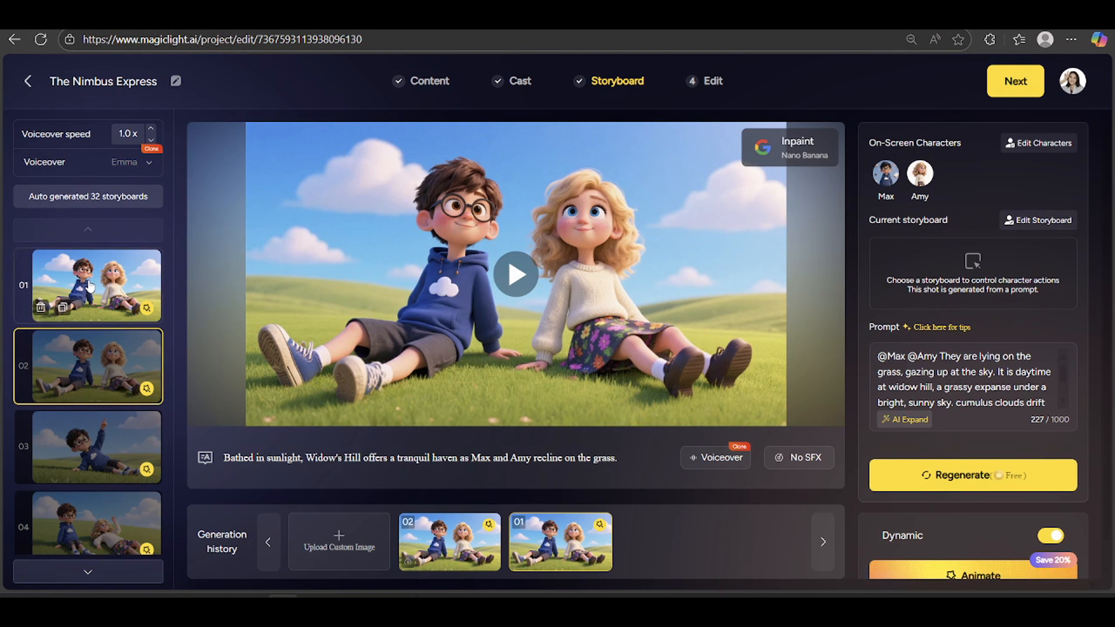
pyautogui.click(90, 351)
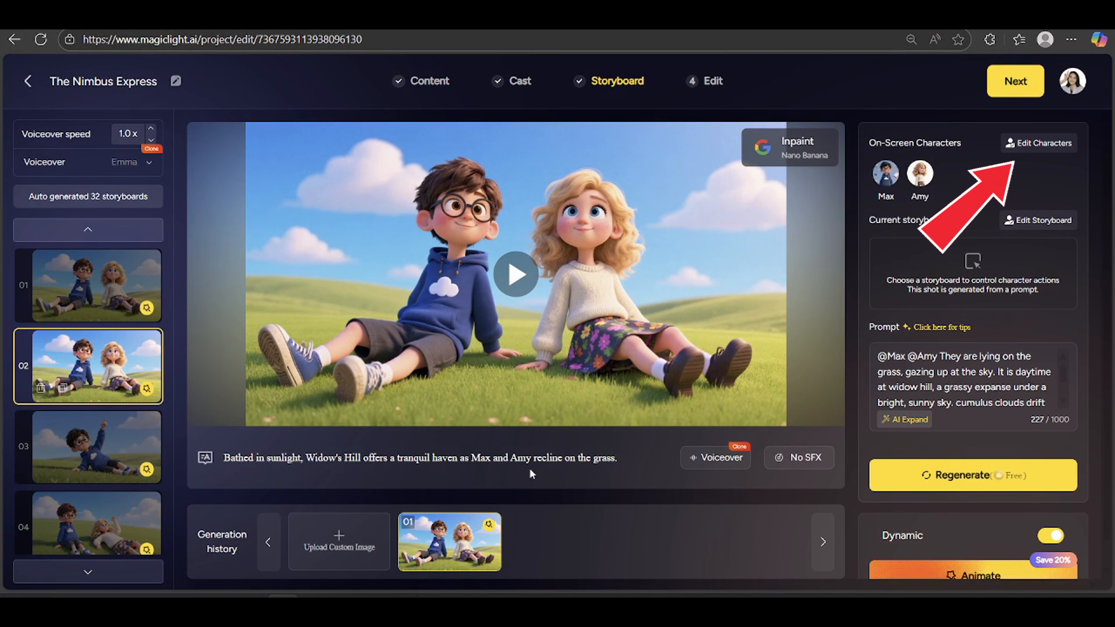
# Remove Max from the duplicated scene's on-screen characters, keeping only Amy
pyautogui.click(1040, 143)
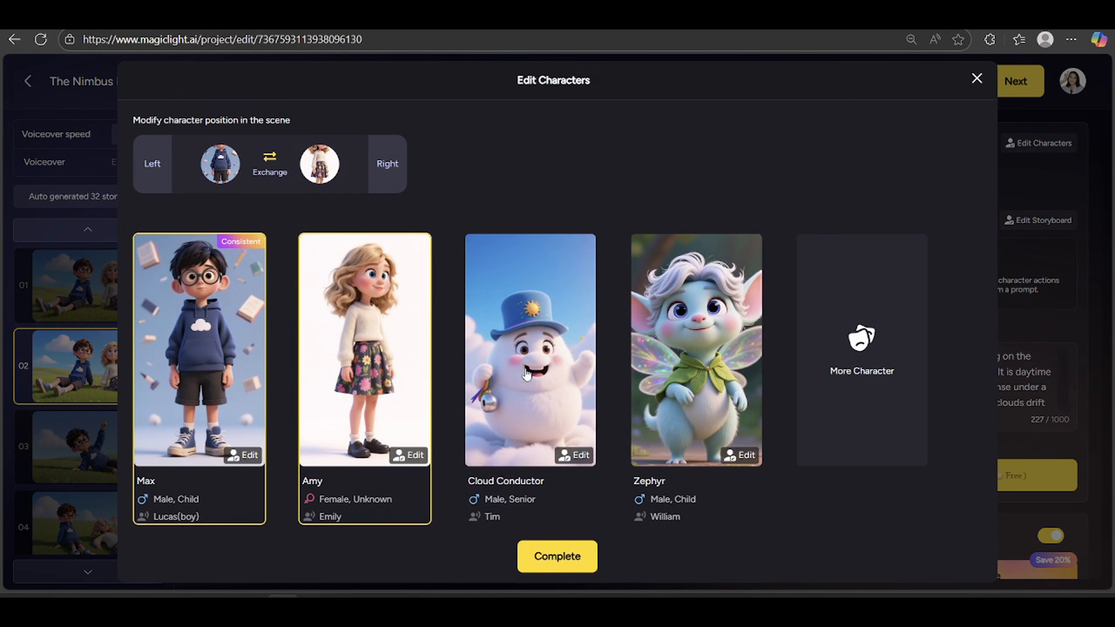
pyautogui.click(211, 416)
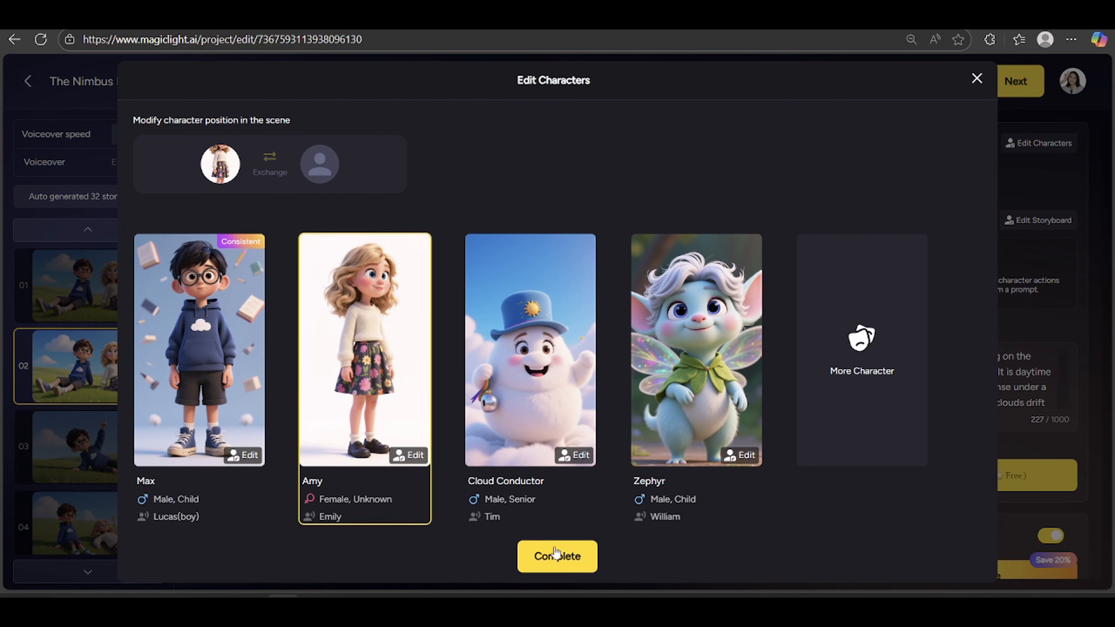
pyautogui.click(580, 561)
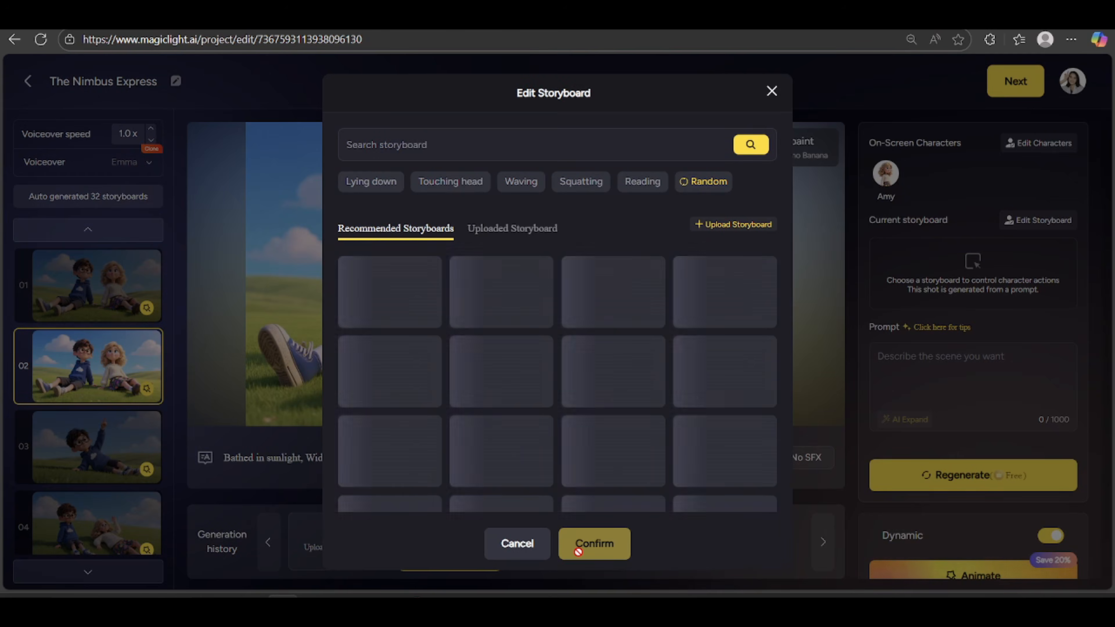
# Look through the recommended storyboard poses for the duplicated scene and close them without choosing one
pyautogui.scroll(-6, 627, 444)
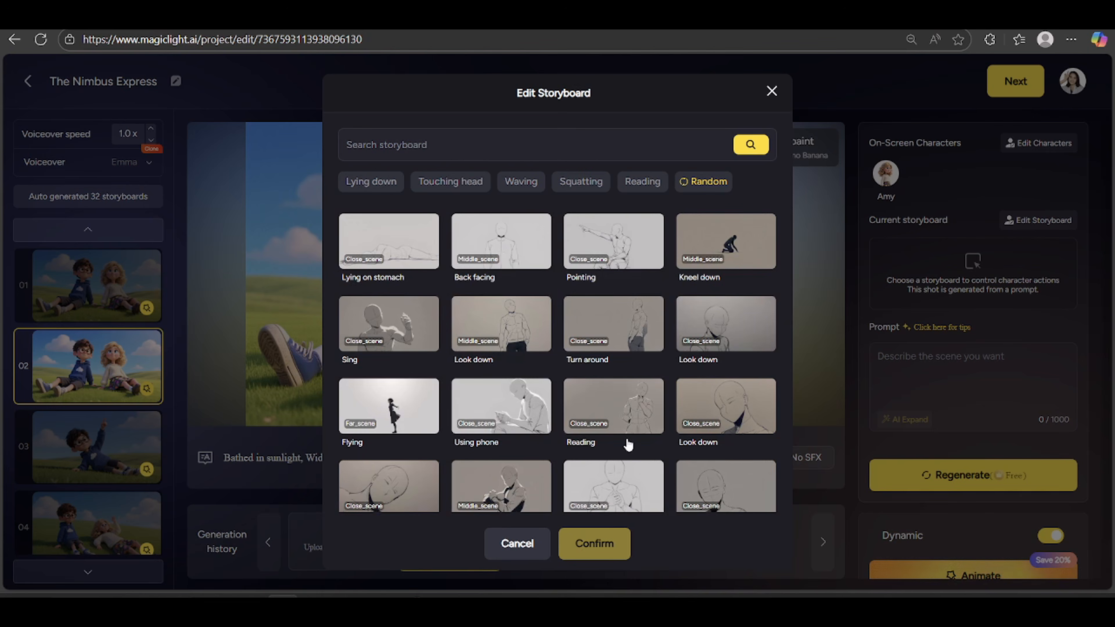
pyautogui.scroll(-6, 626, 437)
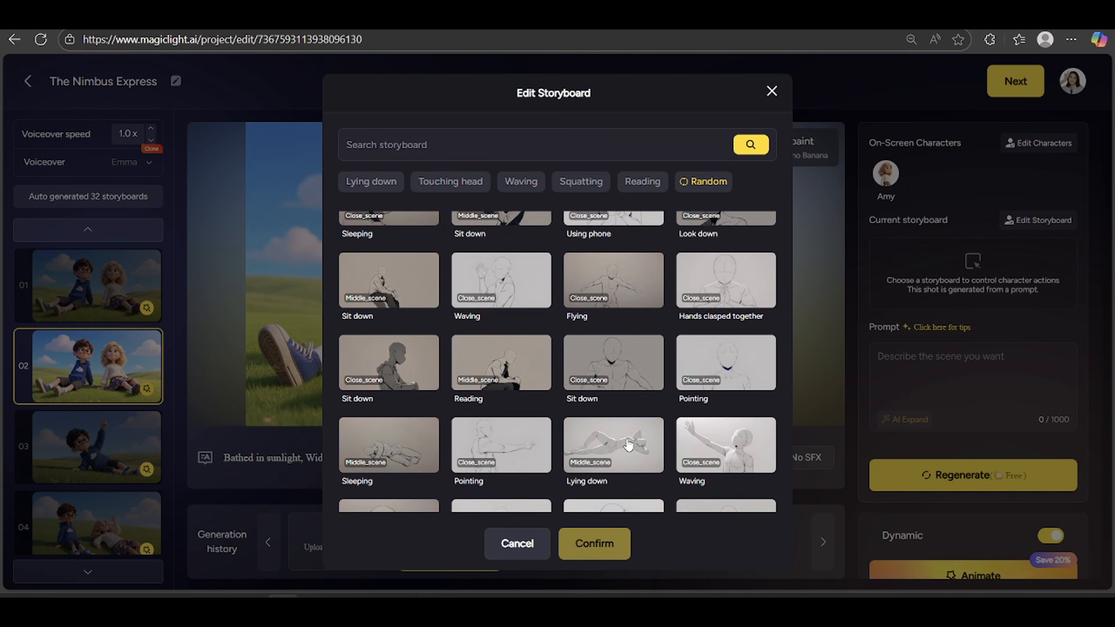
pyautogui.scroll(-2, 629, 445)
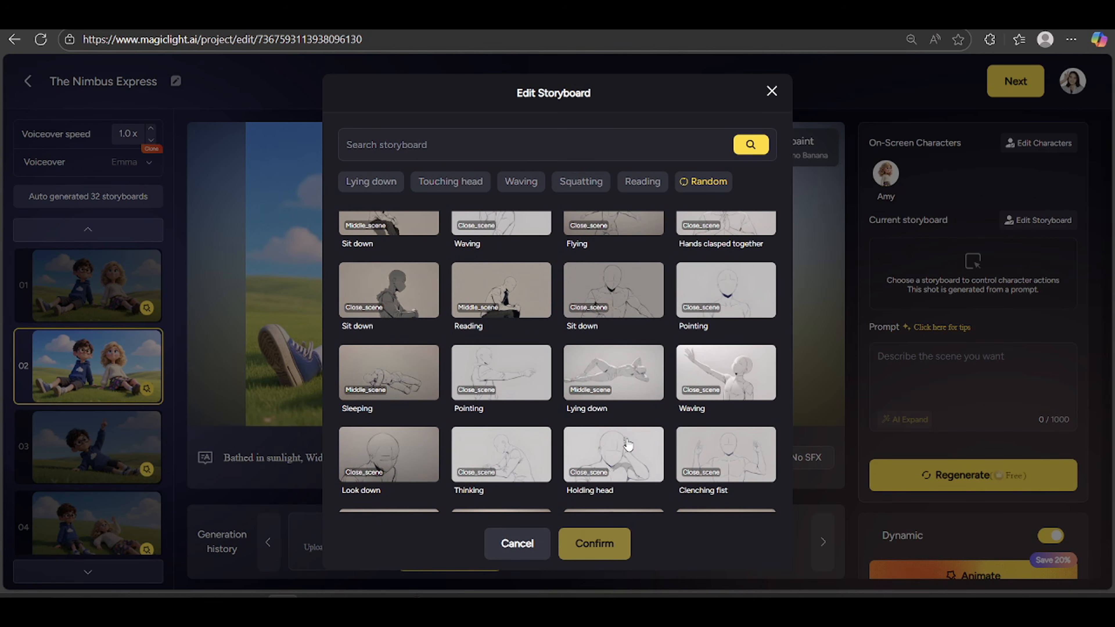
pyautogui.click(771, 93)
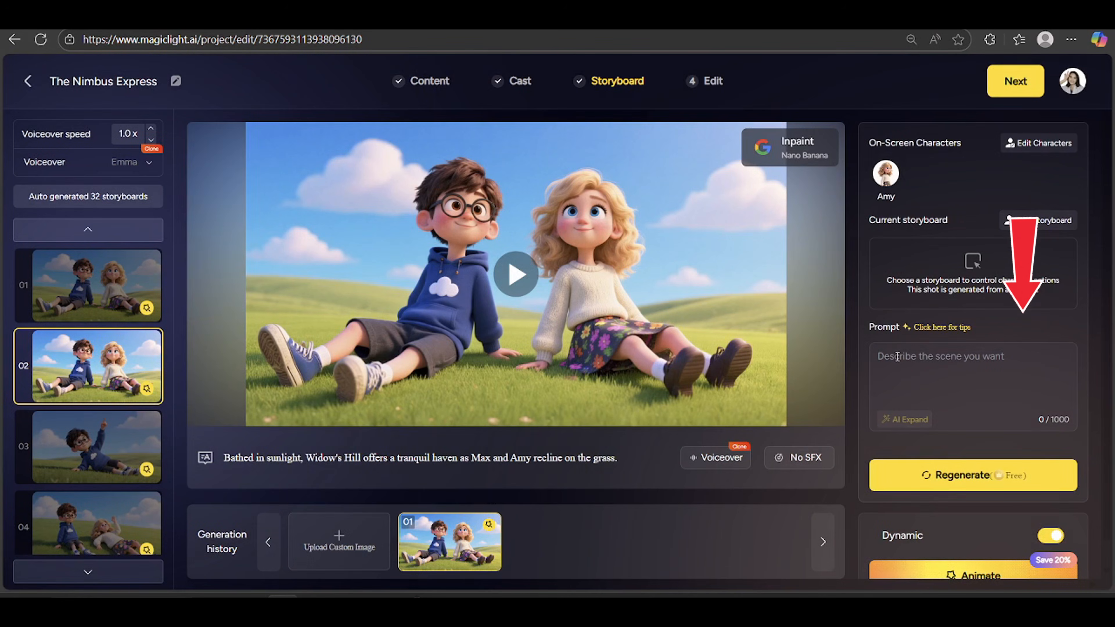
pyautogui.write('@')
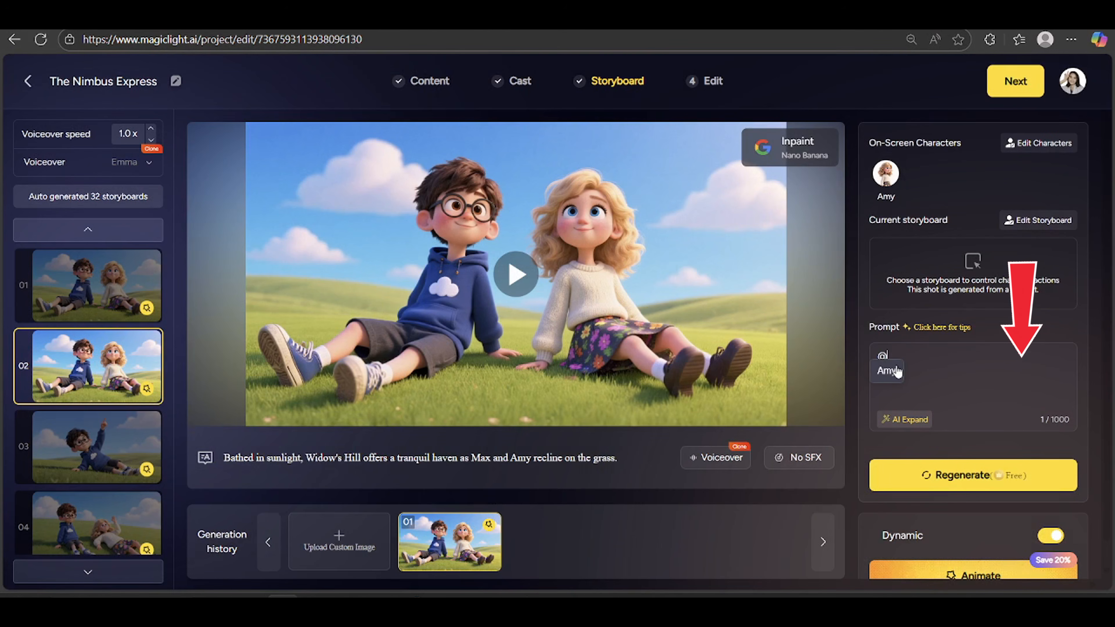
pyautogui.click(886, 370)
pyautogui.write('is lying on grass and smiling')
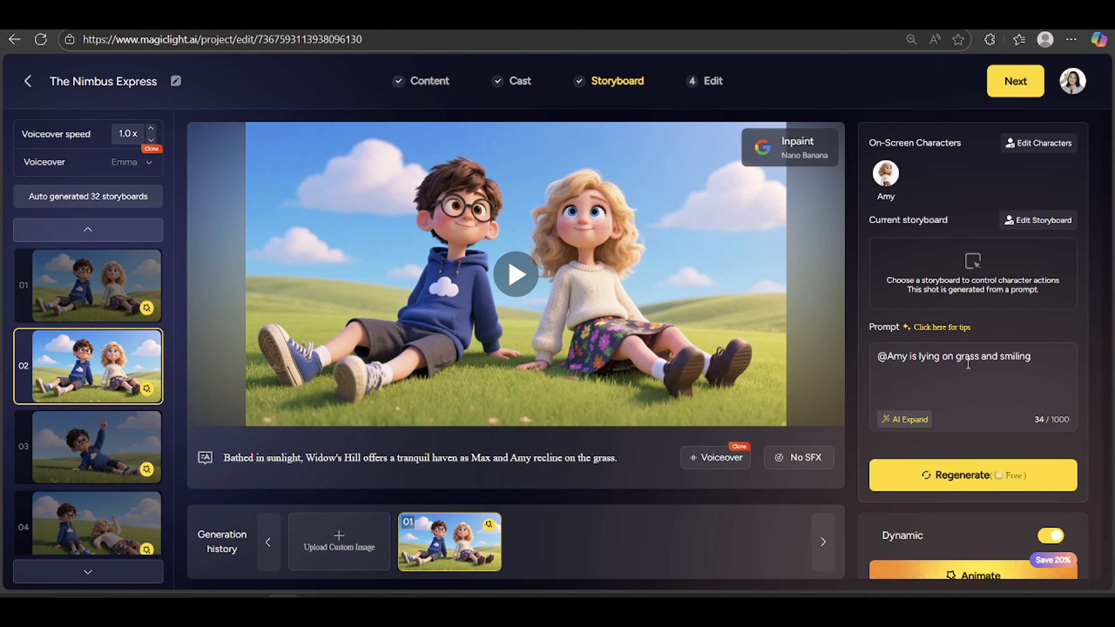
pyautogui.click(914, 424)
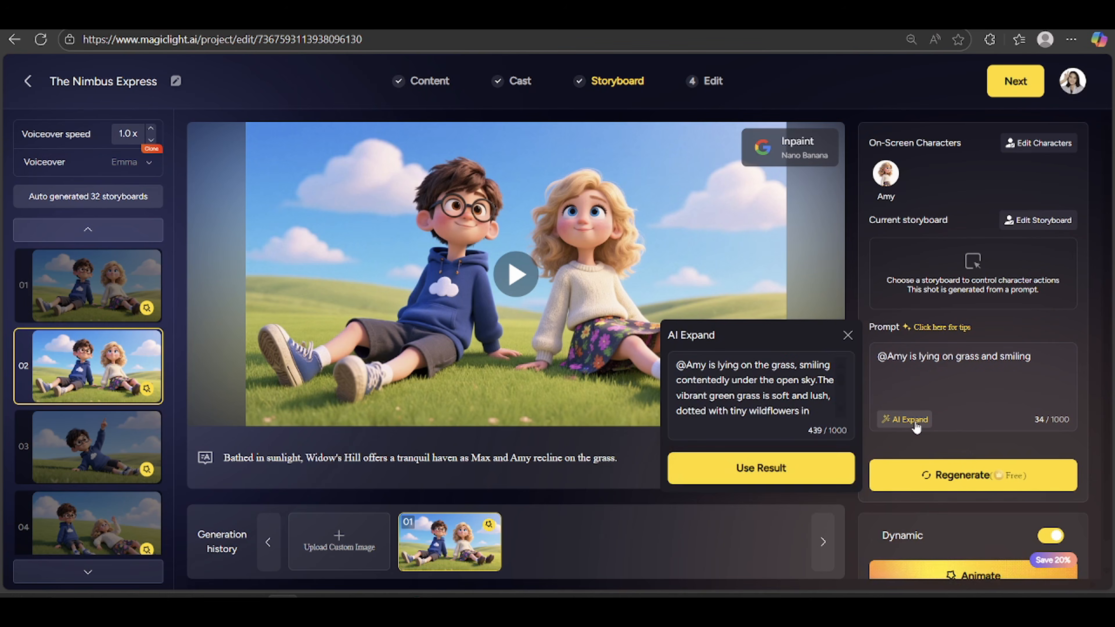
pyautogui.click(816, 468)
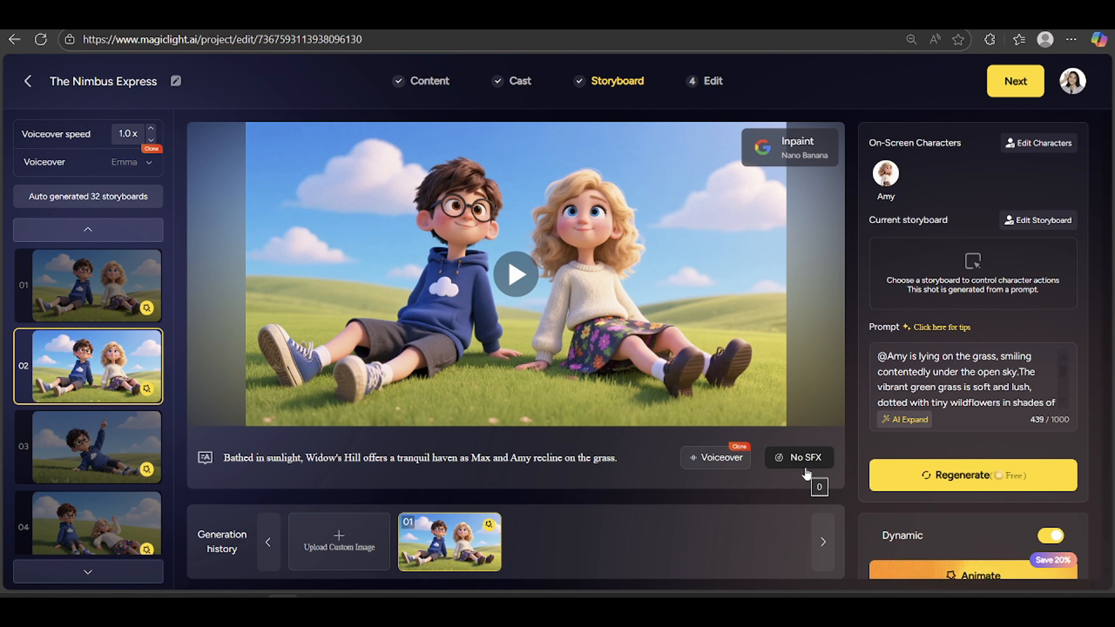
# Replace the duplicated scene's narration with "Amy enjoy the serene atmosphere" and regenerate its image
pyautogui.click(566, 456)
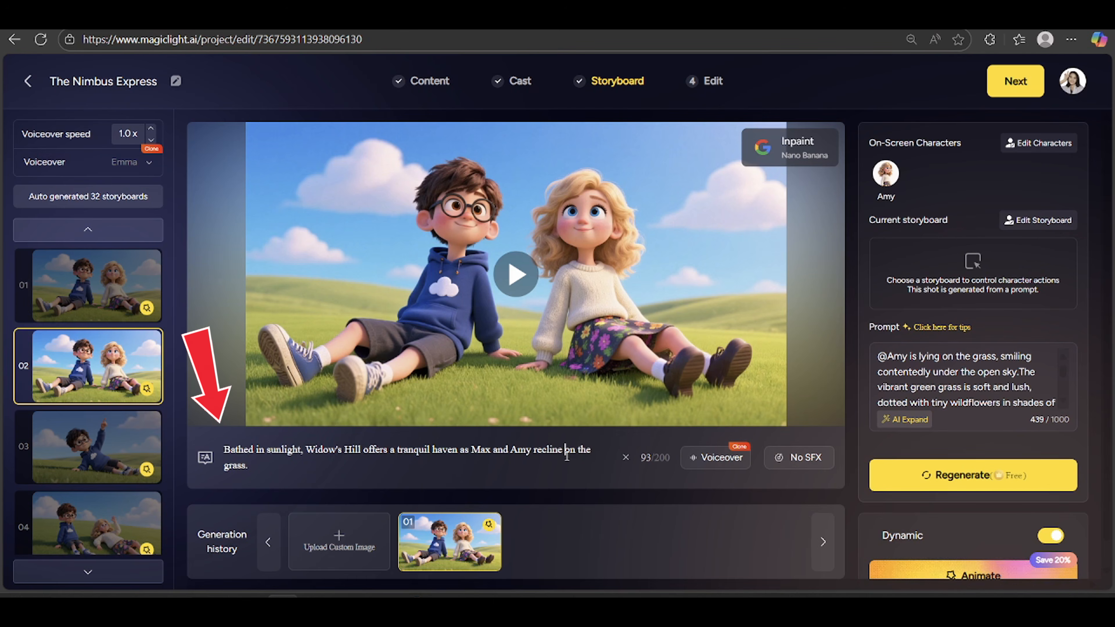
pyautogui.moveTo(255, 466); pyautogui.dragTo(226, 451)
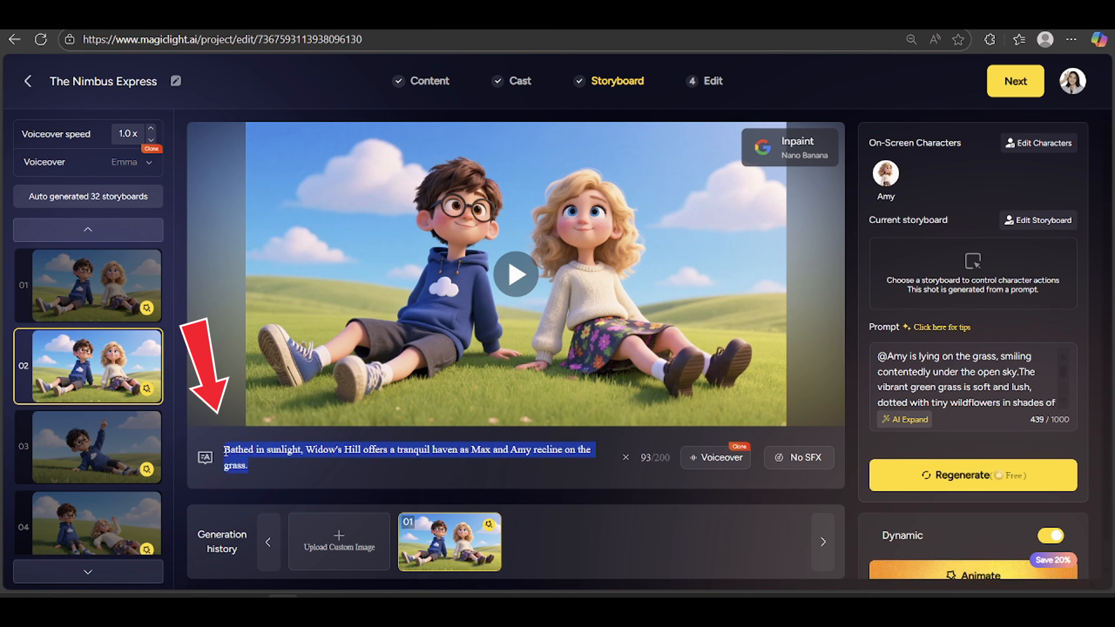
pyautogui.write('Amy enjoy the serene atmosphere')
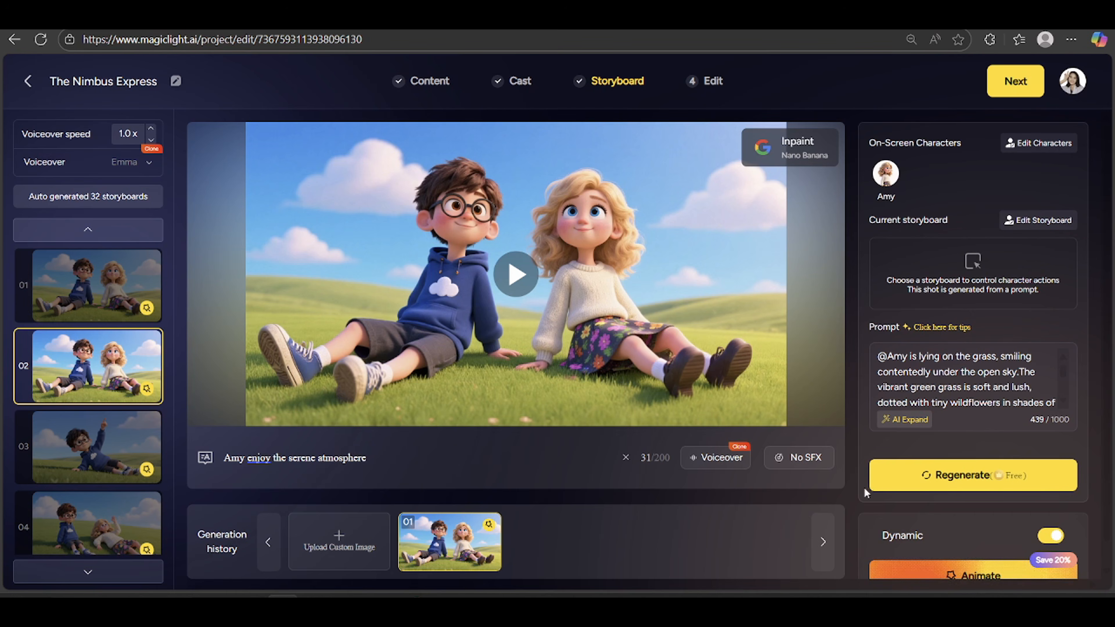
pyautogui.click(904, 479)
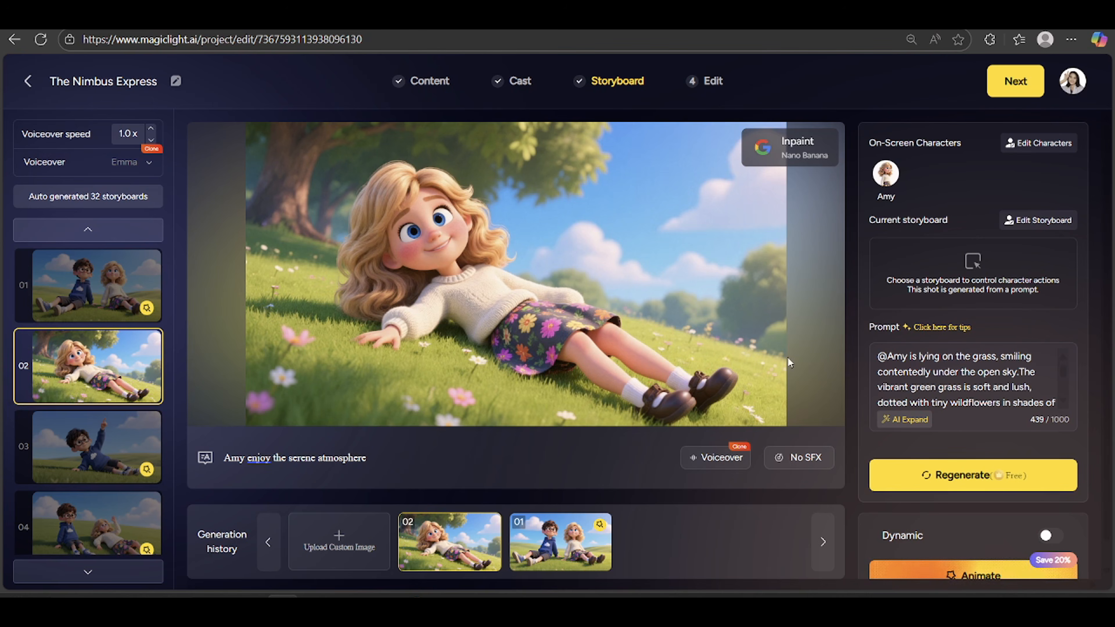
pyautogui.scroll(-1, 913, 571)
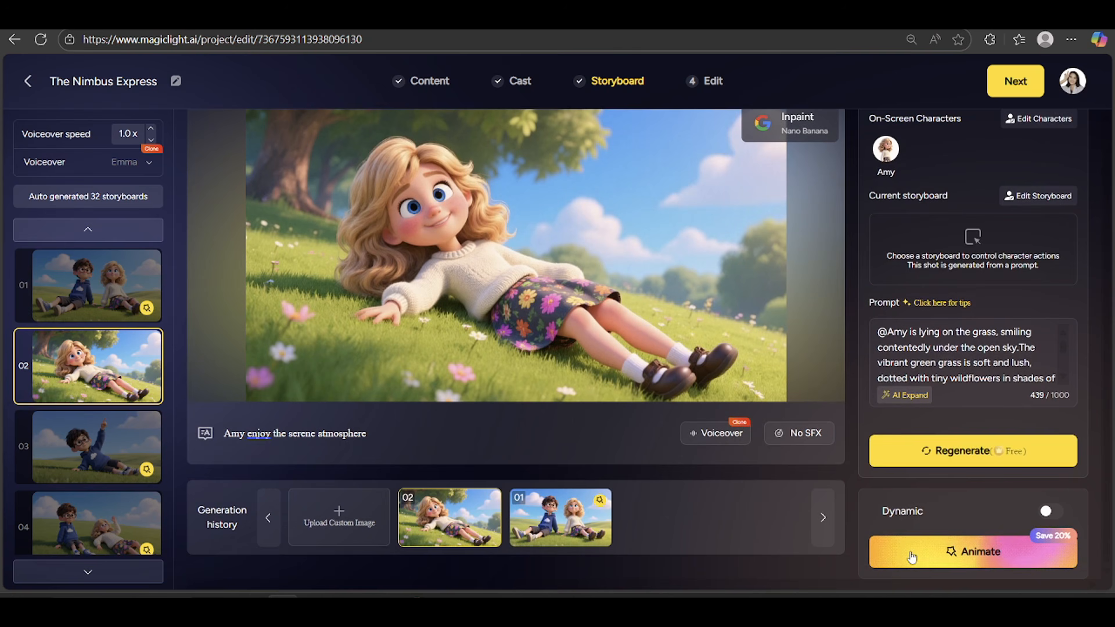
pyautogui.click(911, 554)
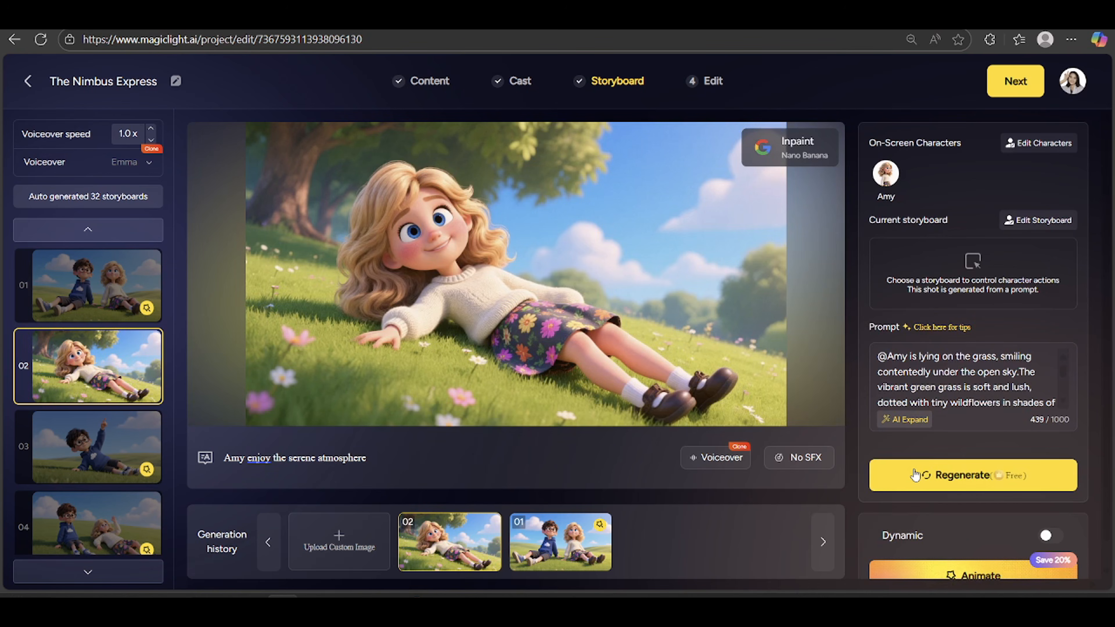
# Delete the duplicated scene of Amy lying on the grass from the storyboard
pyautogui.moveTo(40, 394)
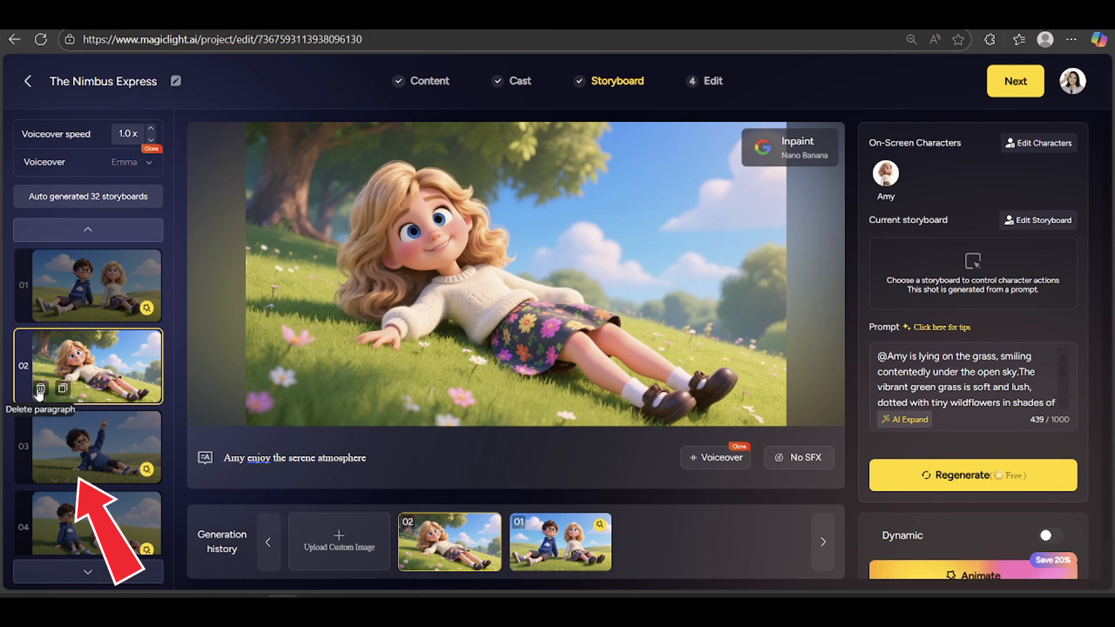
pyautogui.click(40, 390)
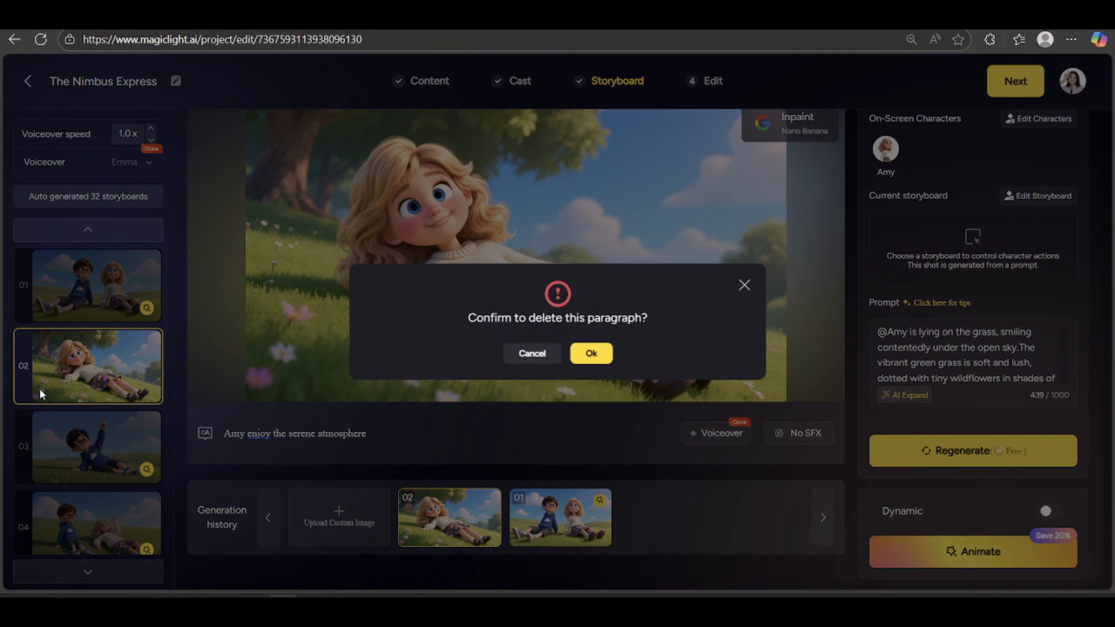
pyautogui.click(592, 354)
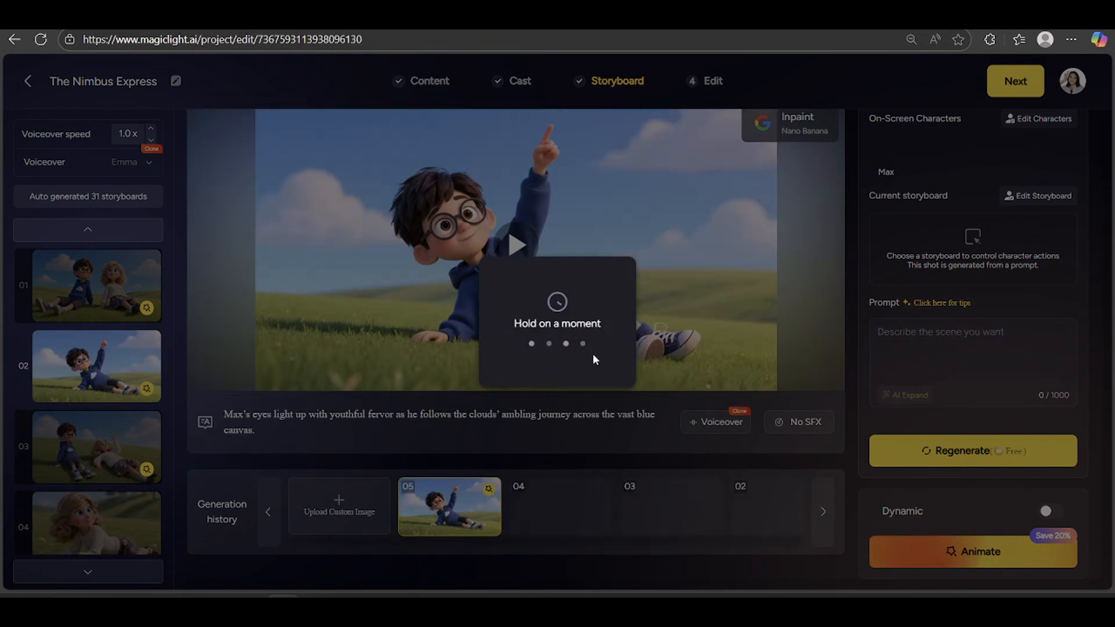
# Look at the voice cloning options for the story's voiceover from the first scene and close them without creating a voice
pyautogui.click(97, 285)
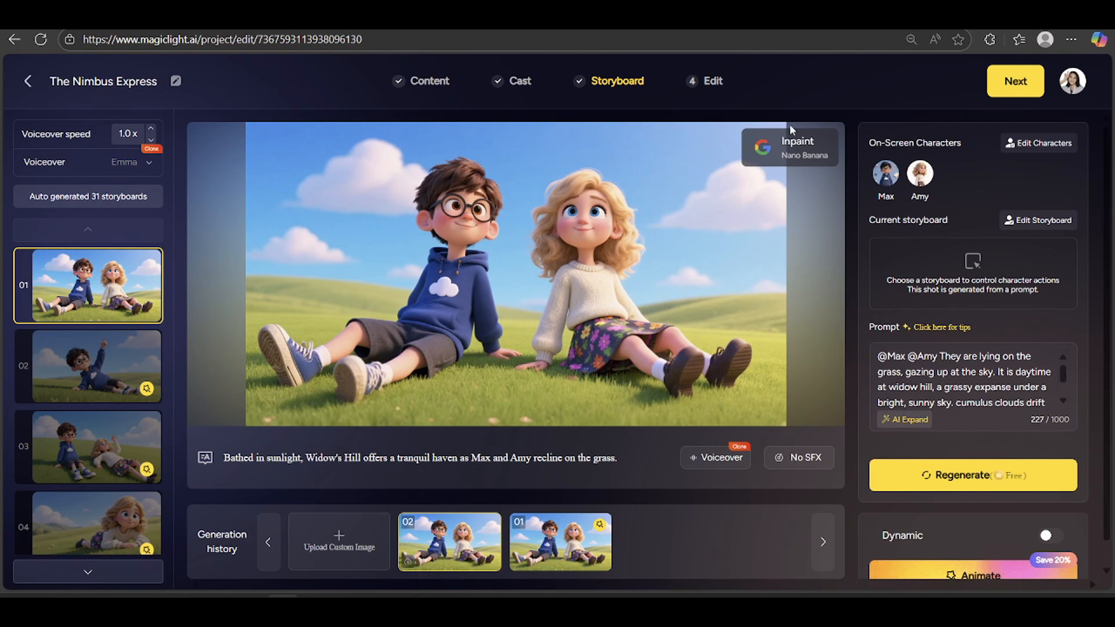
pyautogui.click(82, 169)
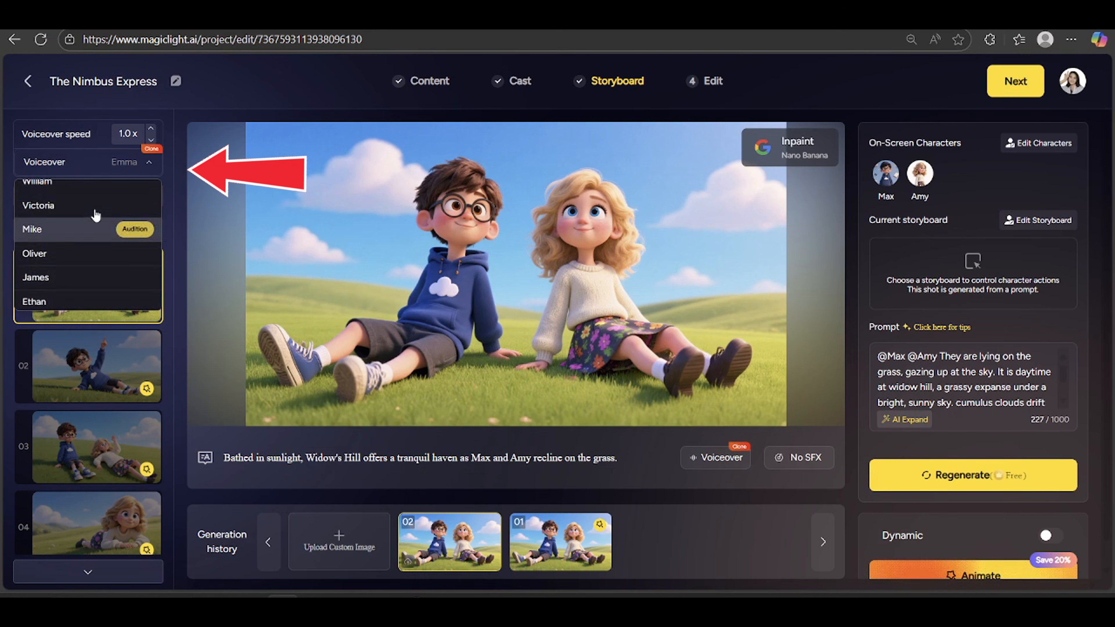
pyautogui.scroll(5, 96, 216)
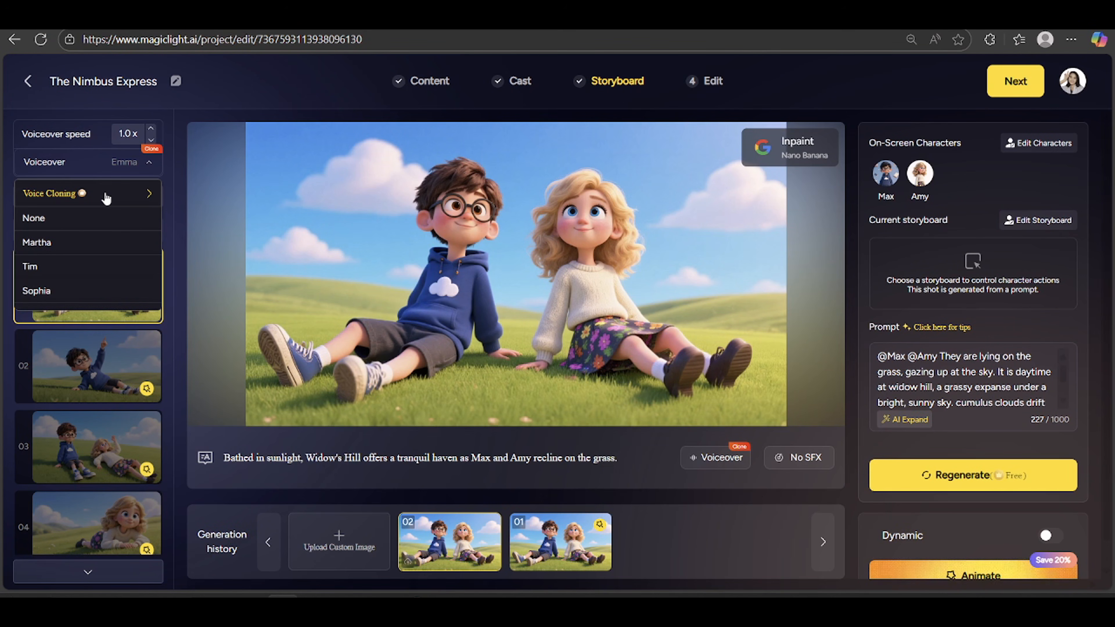
pyautogui.click(107, 198)
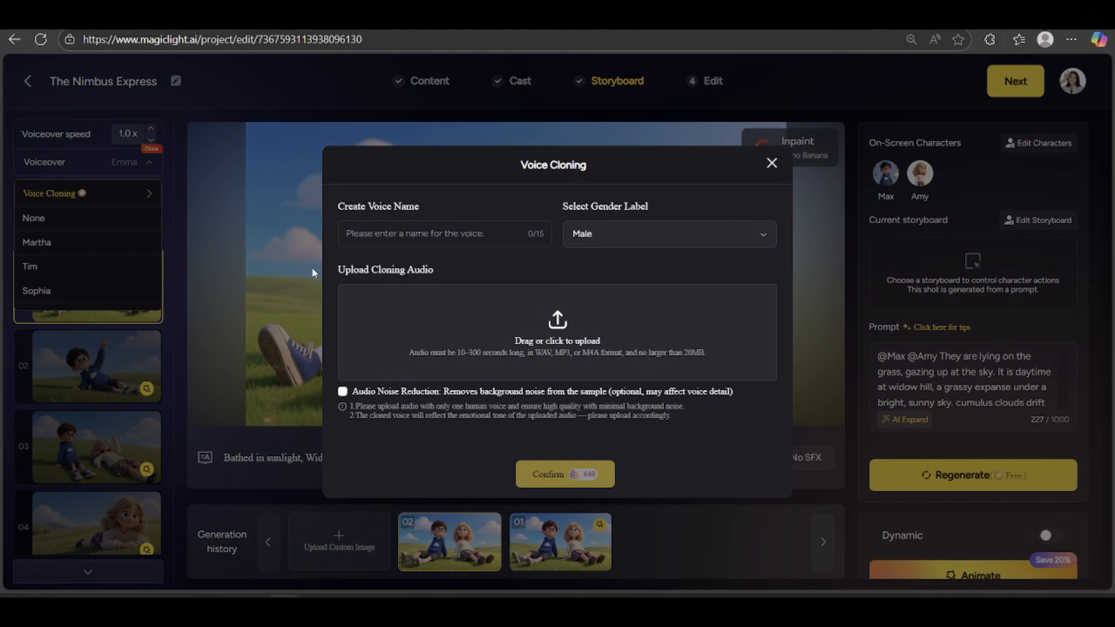
pyautogui.click(771, 164)
# Audition the Martha voice and choose Emma as the story's voiceover
pyautogui.click(94, 162)
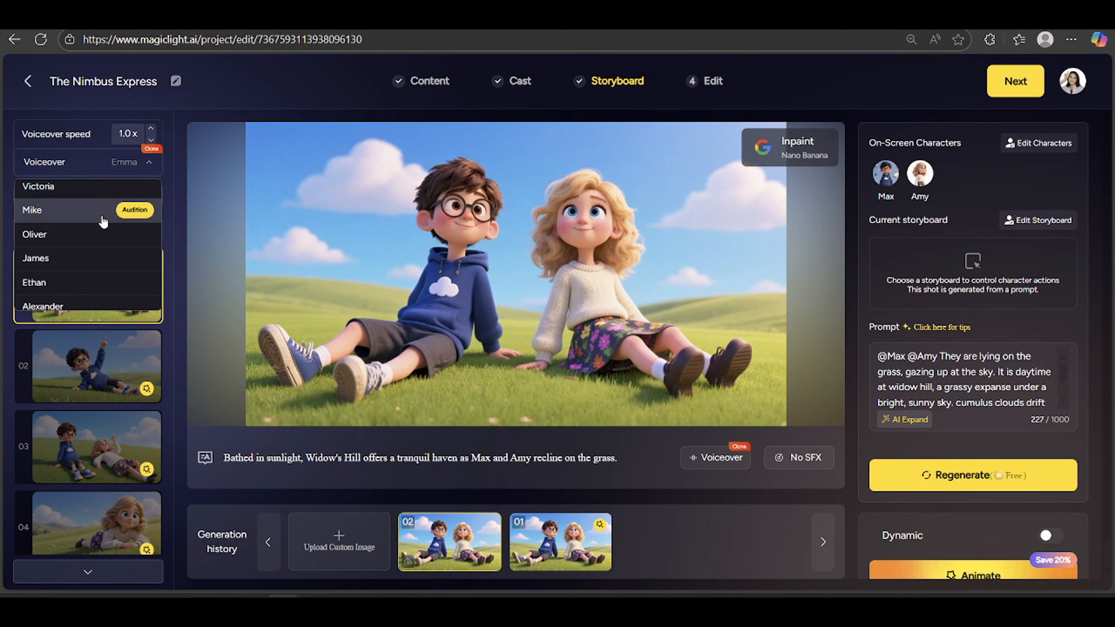
pyautogui.scroll(5, 103, 217)
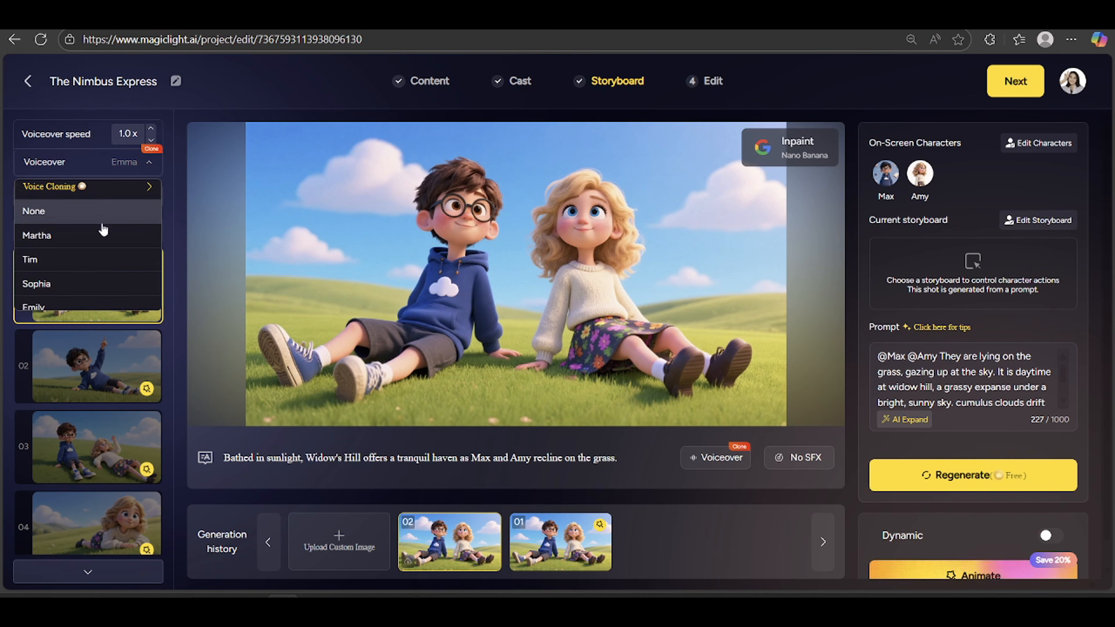
pyautogui.moveTo(92, 239)
pyautogui.click(134, 237)
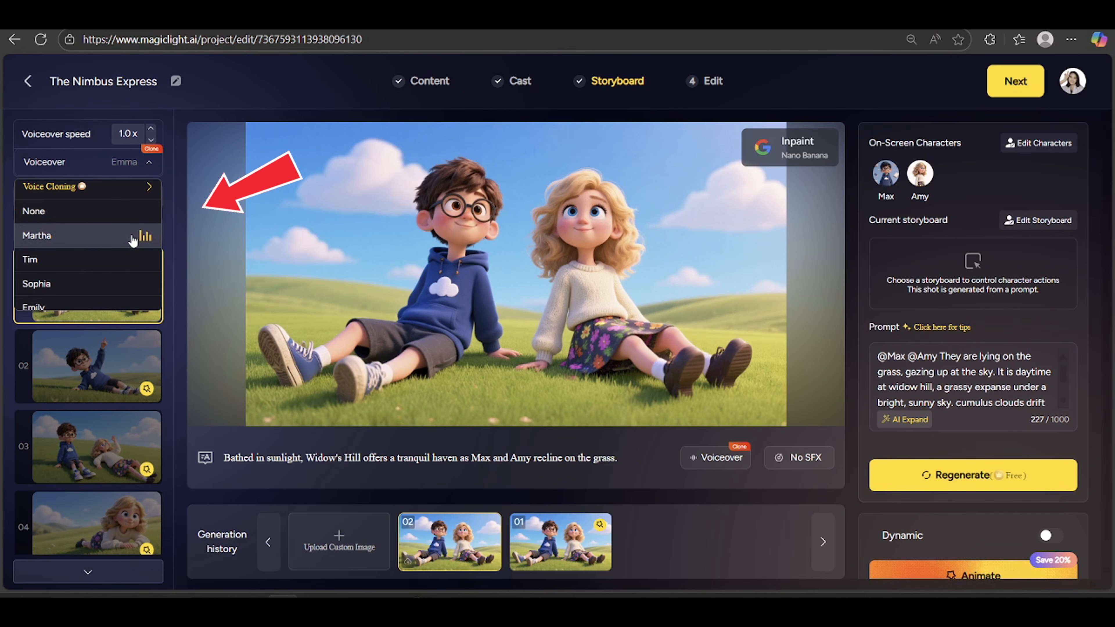
pyautogui.scroll(-5, 77, 292)
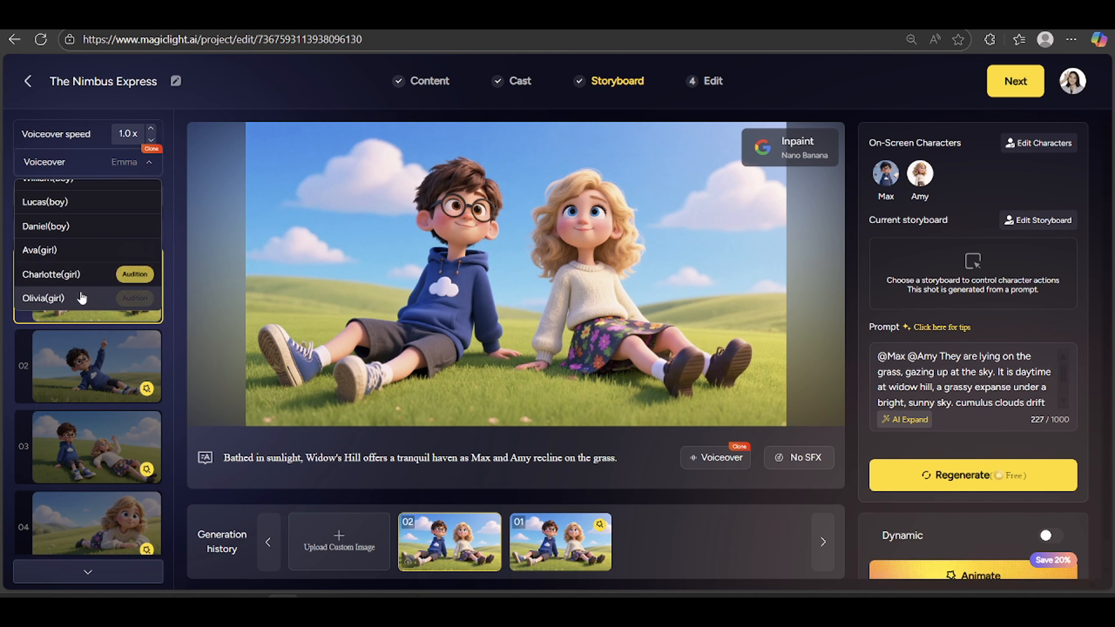
pyautogui.scroll(-3, 84, 293)
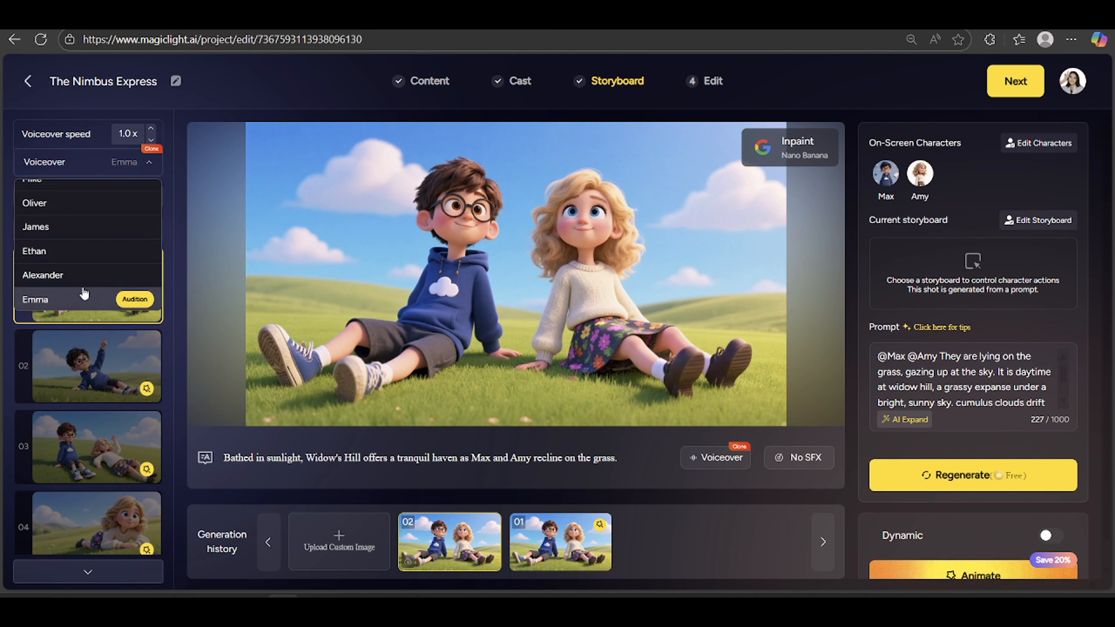
pyautogui.click(98, 303)
# Try voiceover speeds of 0.9x and 1.1x for the story
pyautogui.click(135, 136)
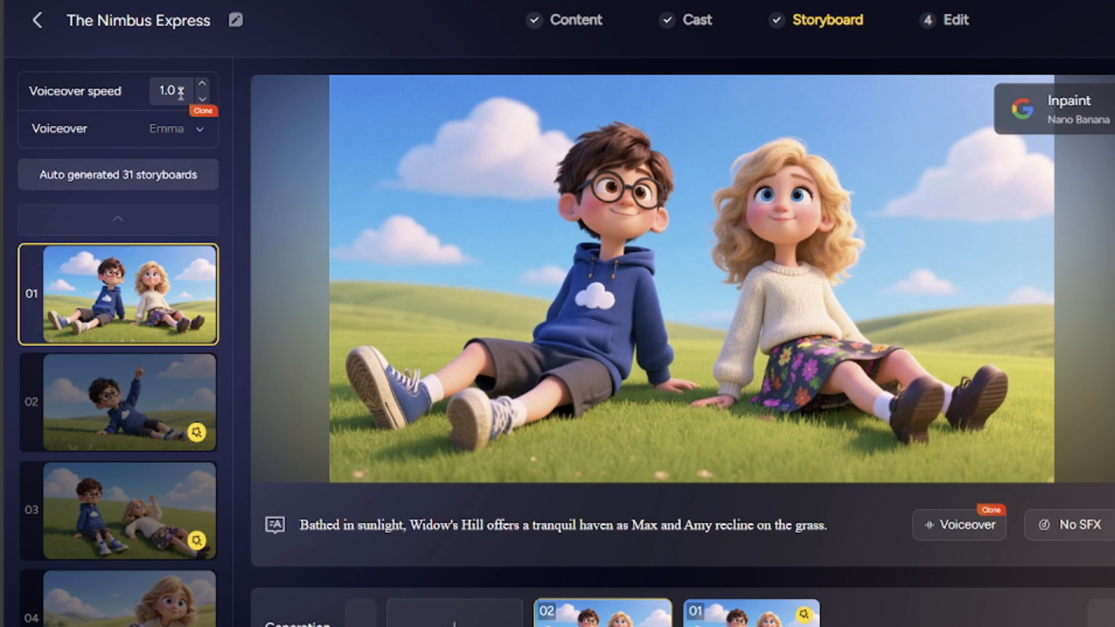
pyautogui.press('BackSpace')
pyautogui.press('BackSpace')
pyautogui.press('BackSpace')
pyautogui.write('0.9')
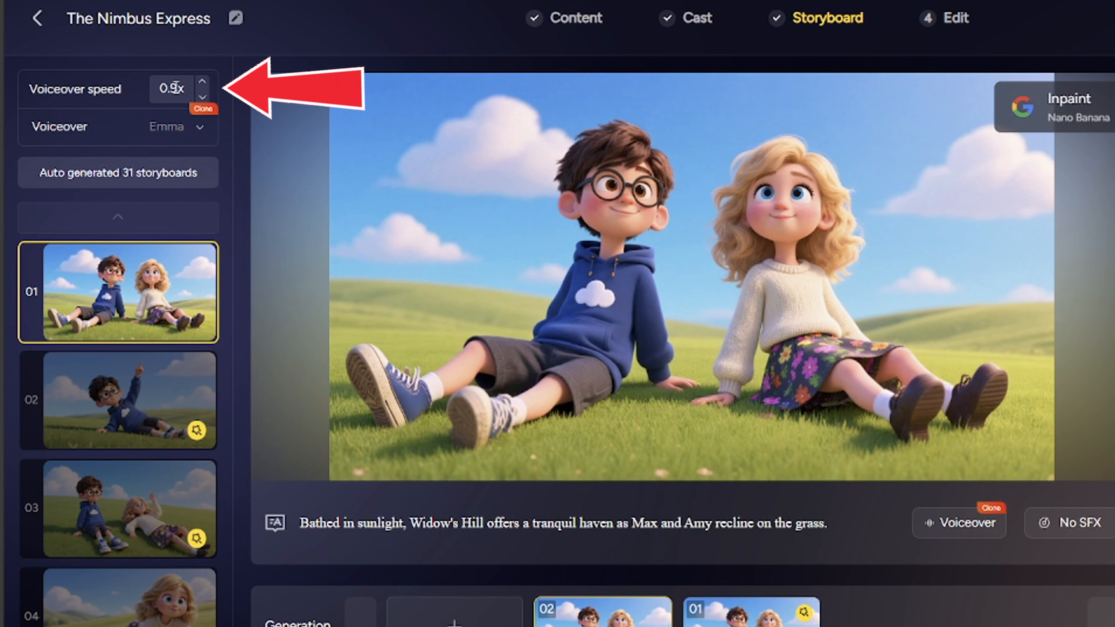
pyautogui.press('BackSpace')
pyautogui.press('BackSpace')
pyautogui.press('BackSpace')
pyautogui.write('1.1')
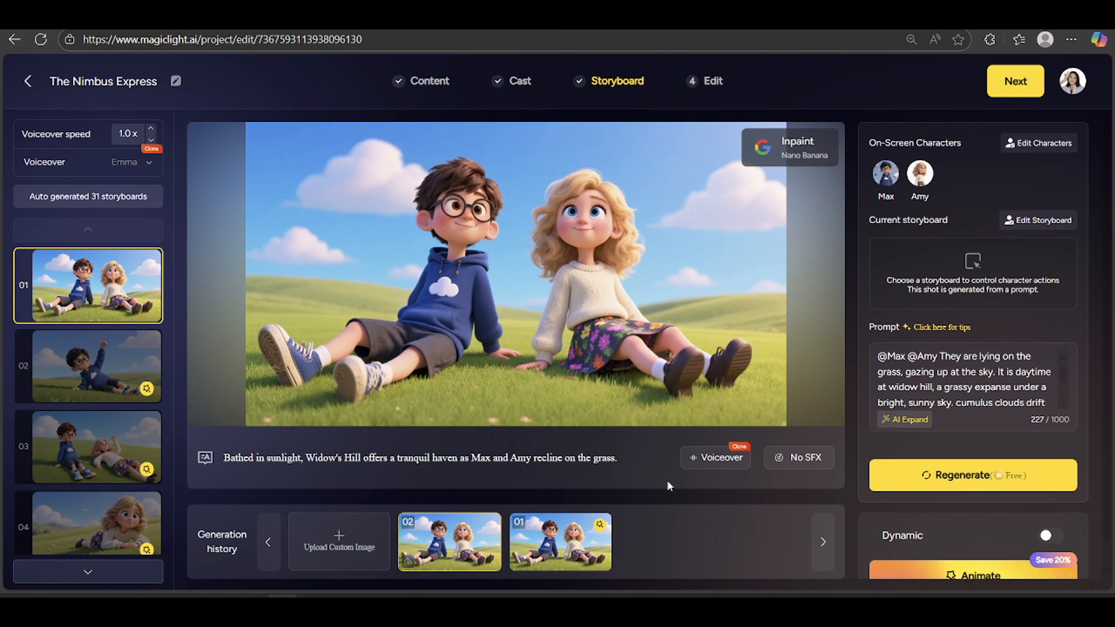
# Assign scene 04's line to the speaker Amy with the Emily voice and preview it
pyautogui.scroll(-2, 70, 463)
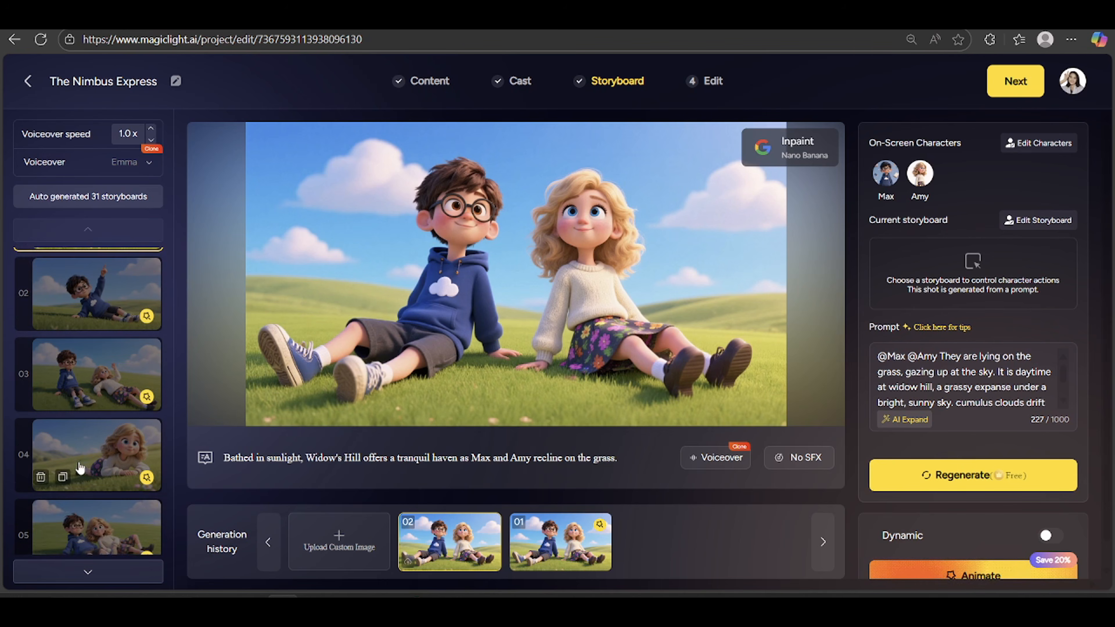
pyautogui.click(97, 451)
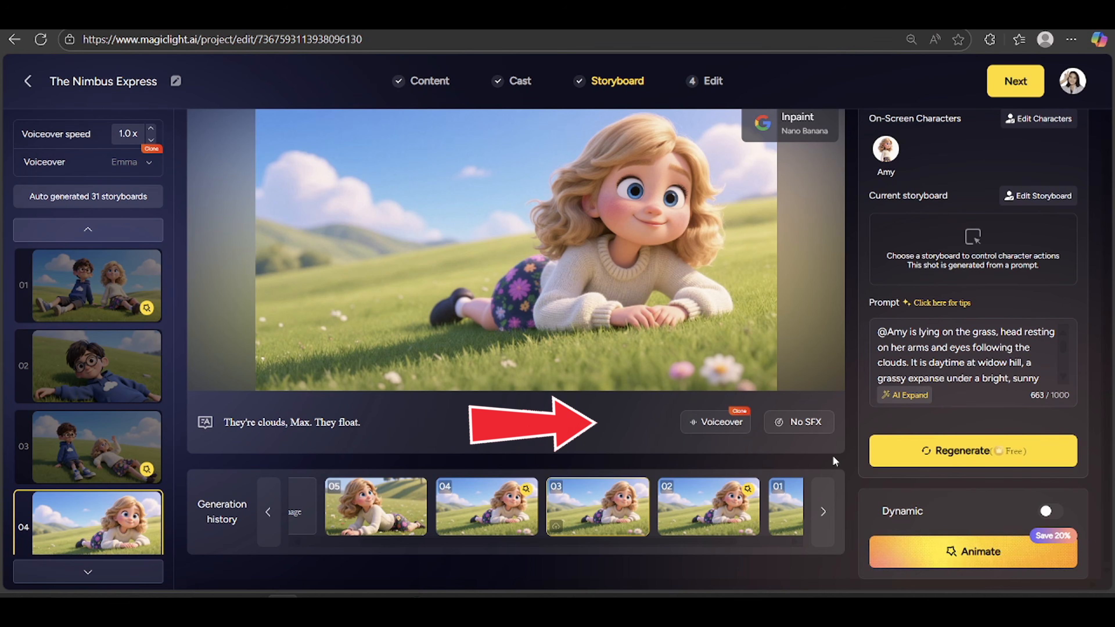
pyautogui.click(730, 428)
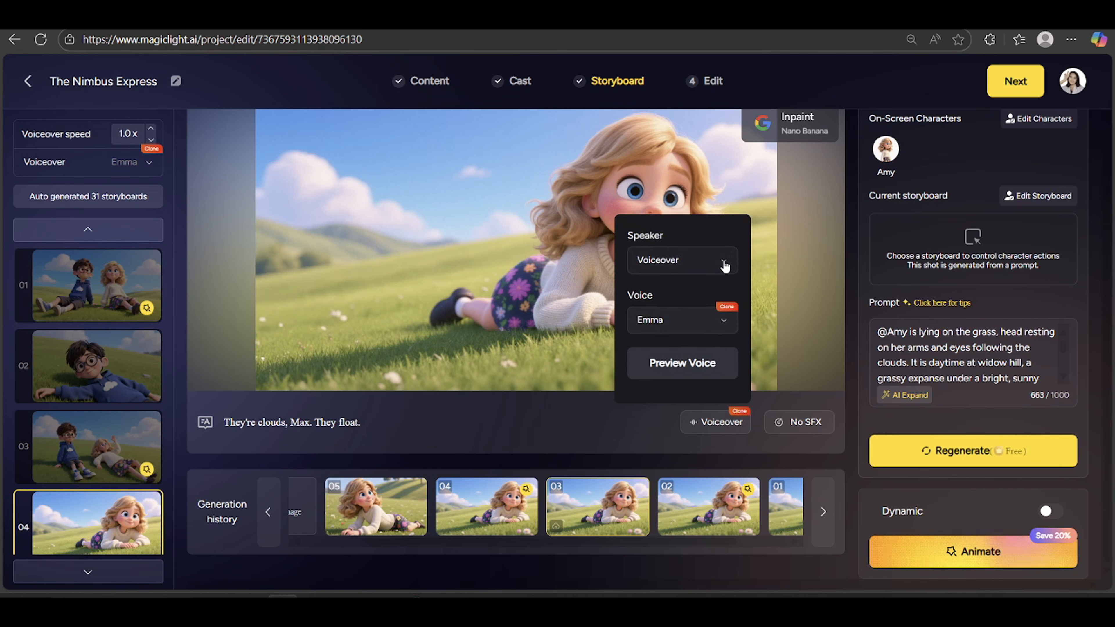
pyautogui.click(725, 263)
pyautogui.click(701, 335)
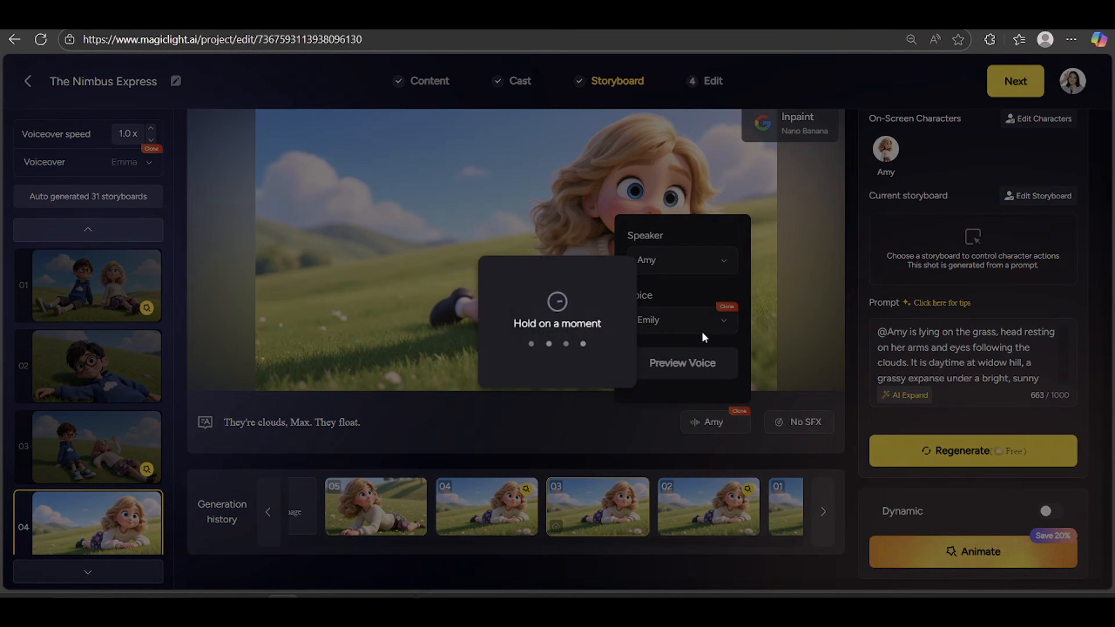
pyautogui.click(722, 325)
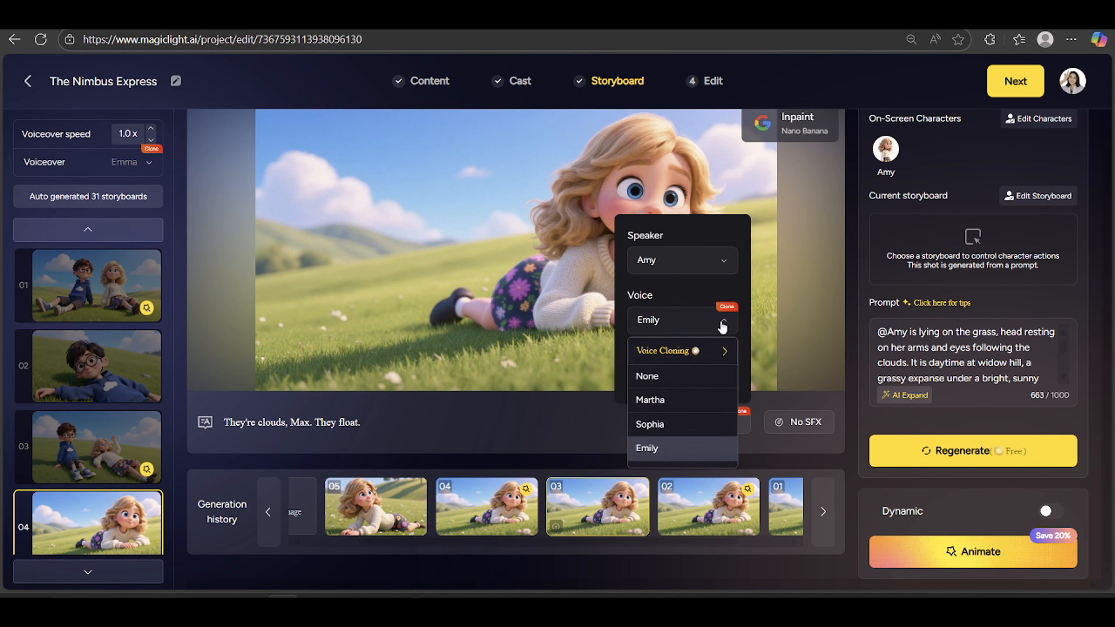
pyautogui.click(690, 449)
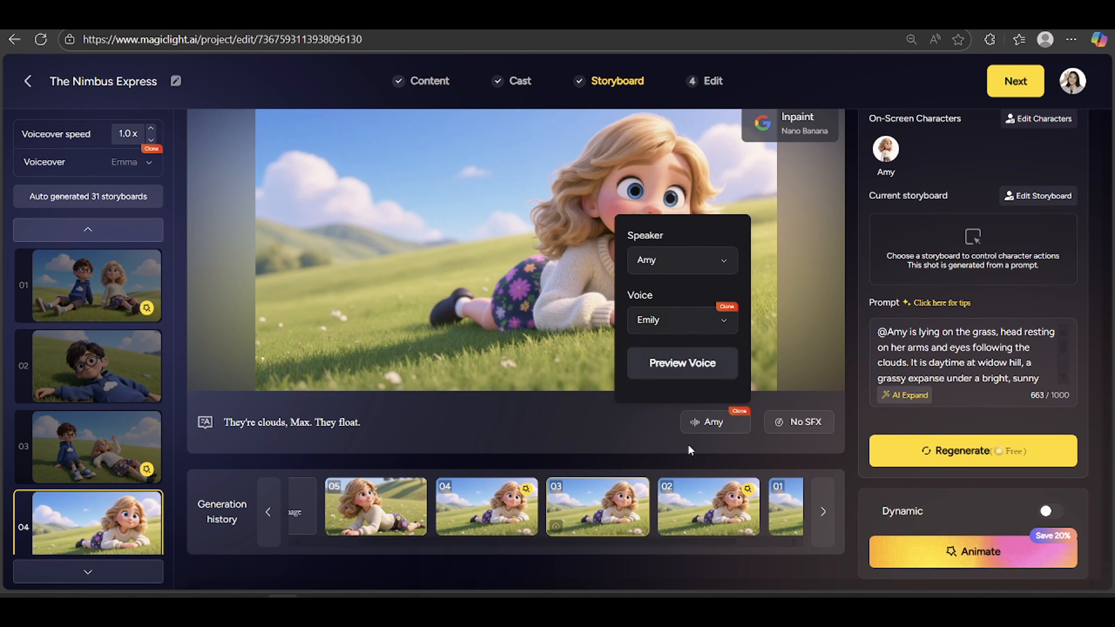
pyautogui.click(706, 364)
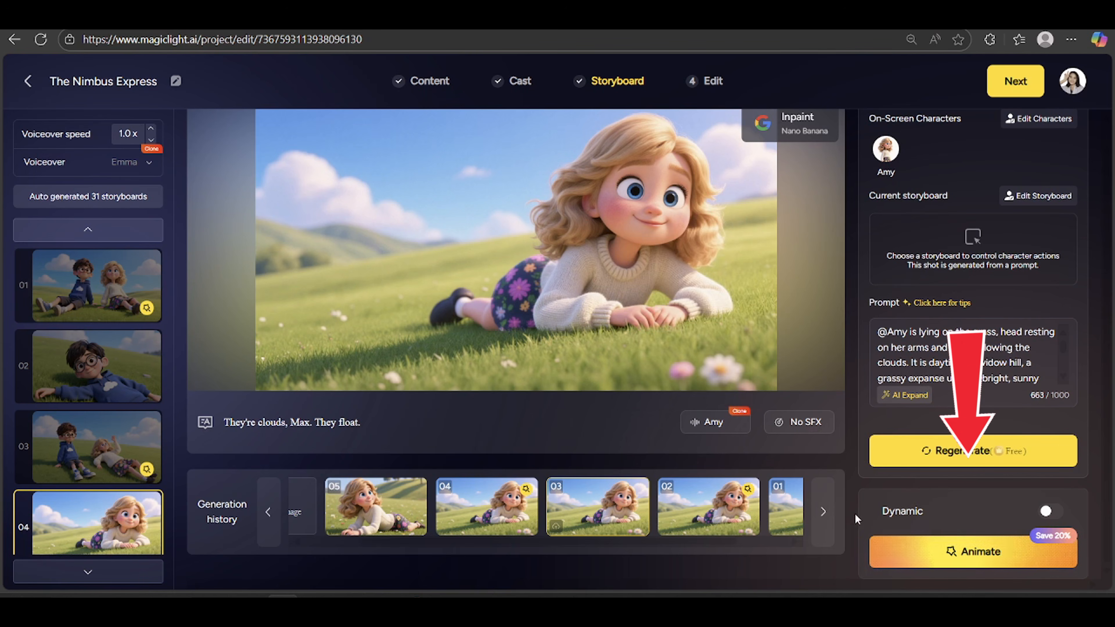
# Animate scene 04 with Lip Sync using the subtitle "They're clouds, Max. They float."
pyautogui.click(913, 551)
pyautogui.click(371, 193)
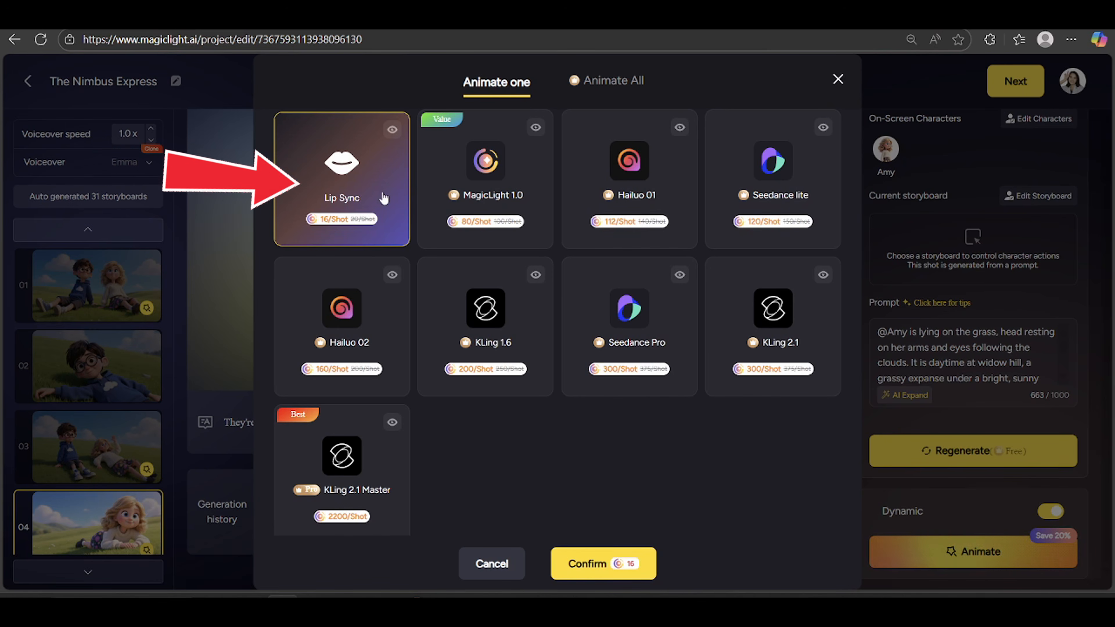
pyautogui.click(591, 571)
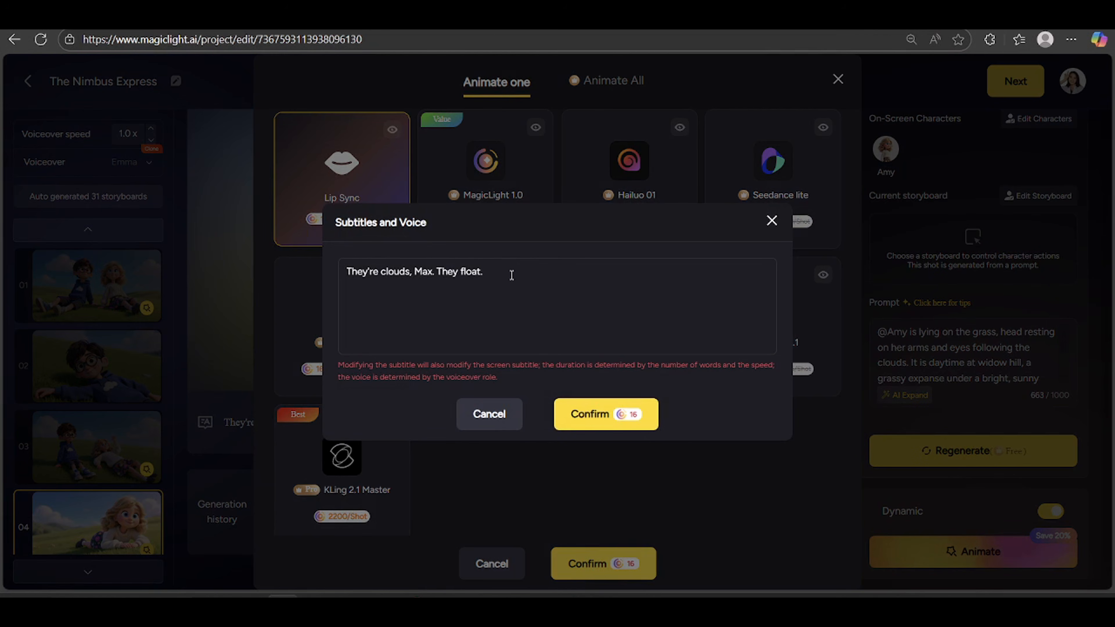
pyautogui.click(587, 417)
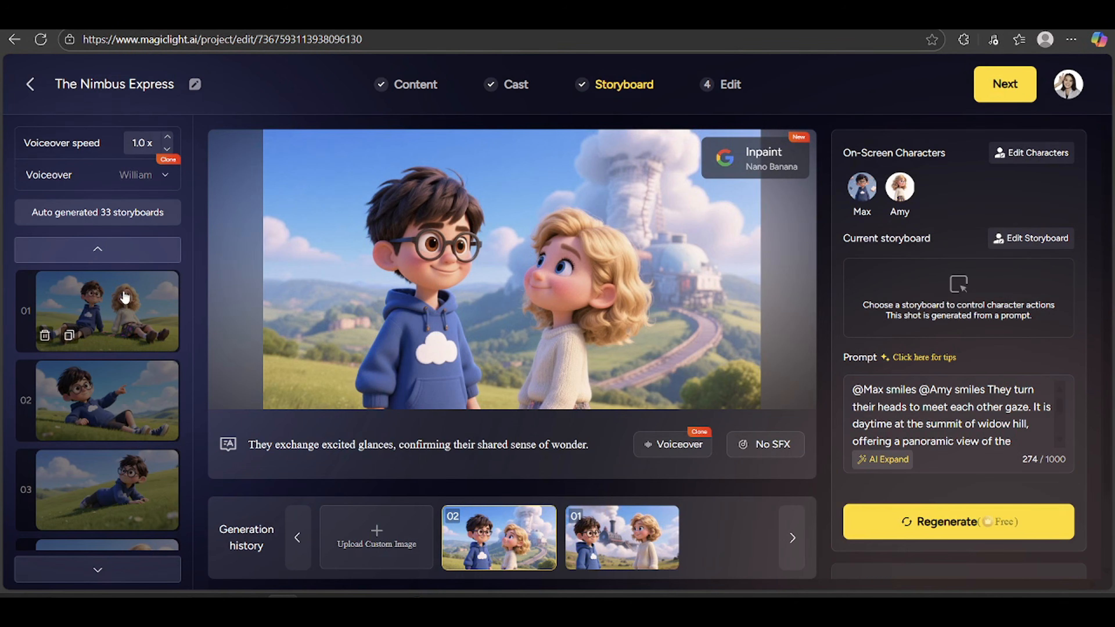
# Browse the sound effects available for the first scene and preview Woman Elegant Laugh
pyautogui.click(125, 297)
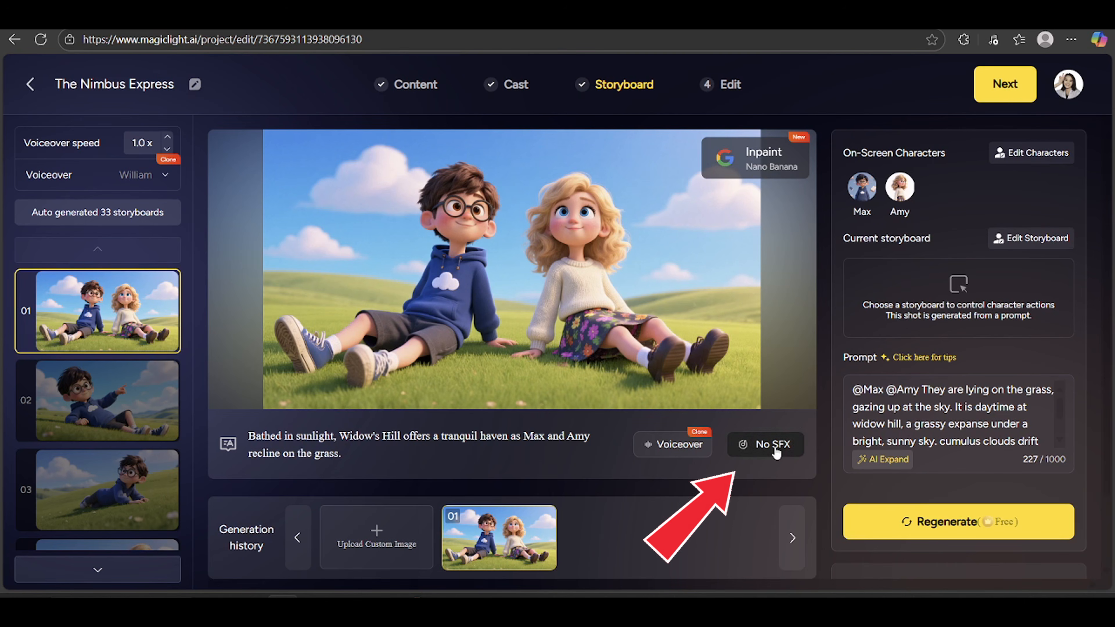
pyautogui.click(764, 444)
pyautogui.scroll(-12, 778, 379)
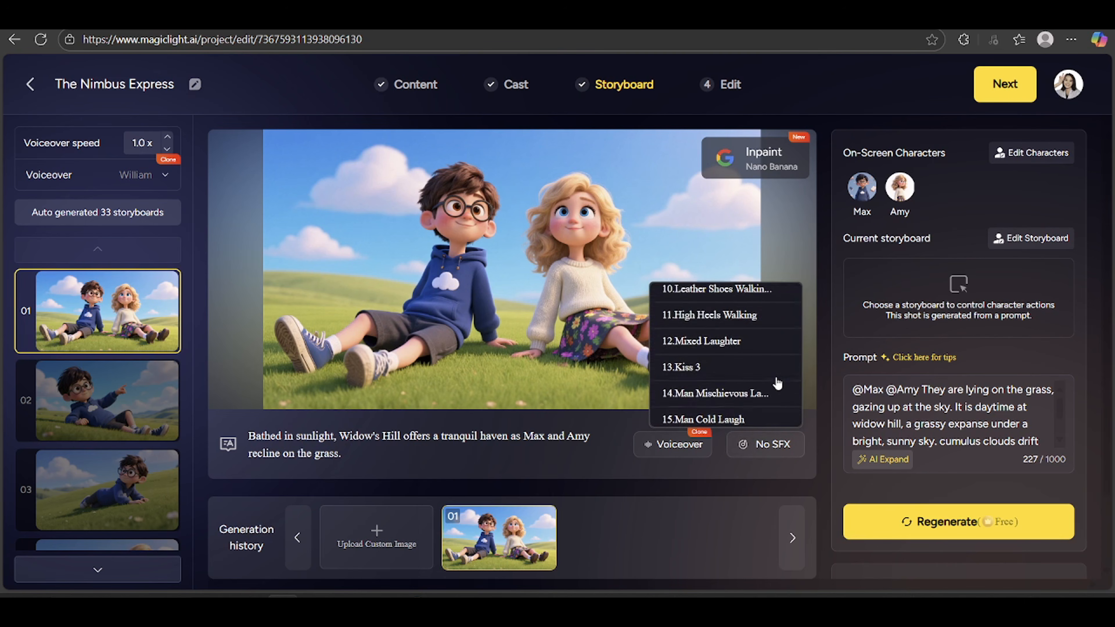
pyautogui.scroll(-8, 778, 383)
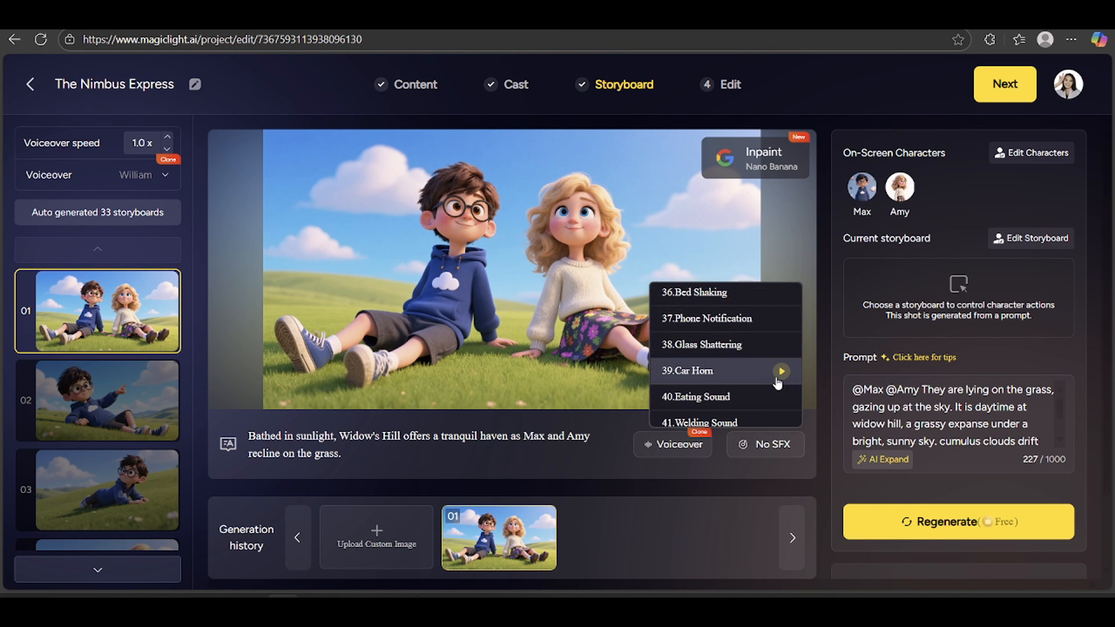
pyautogui.scroll(20, 778, 380)
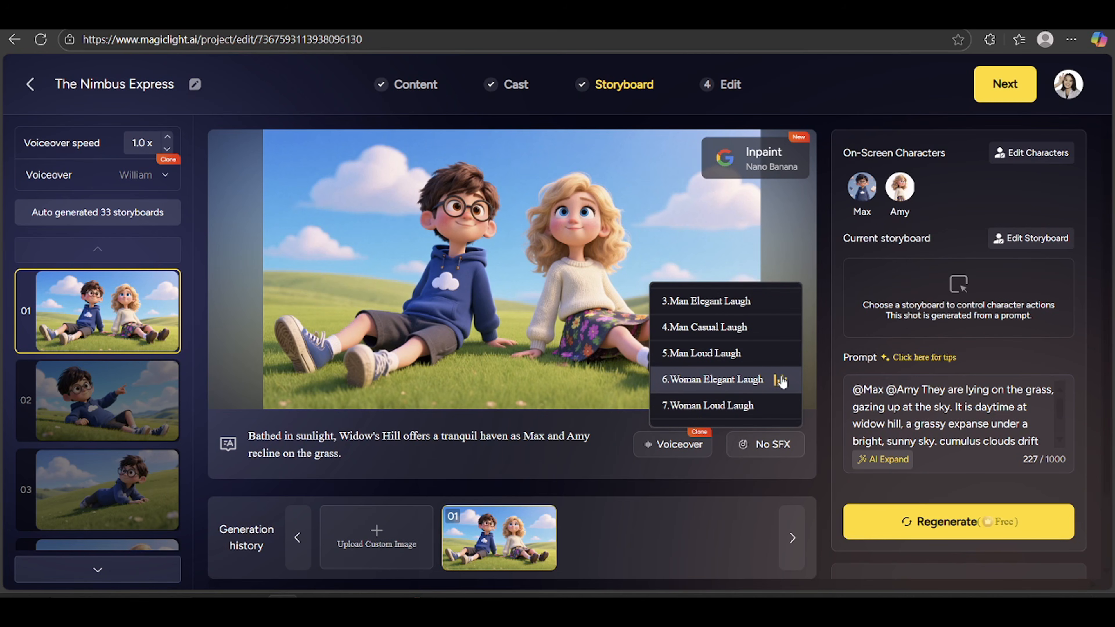
pyautogui.scroll(3, 742, 377)
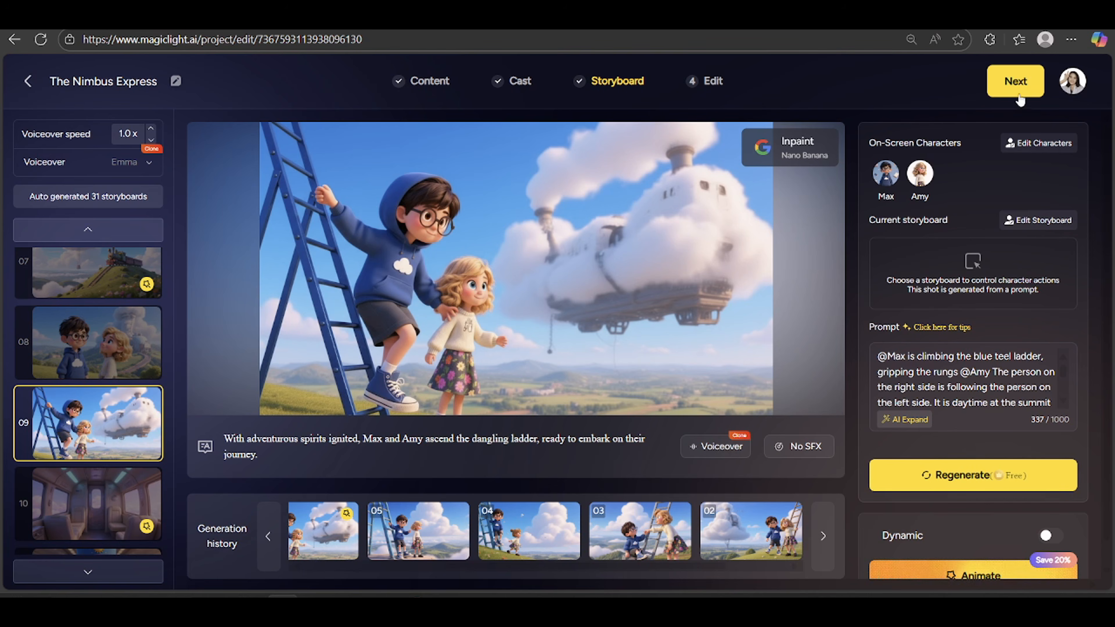
# Proceed from the storyboard to Animate All and select individual scenes for animation, including 05 through 11
pyautogui.click(1032, 92)
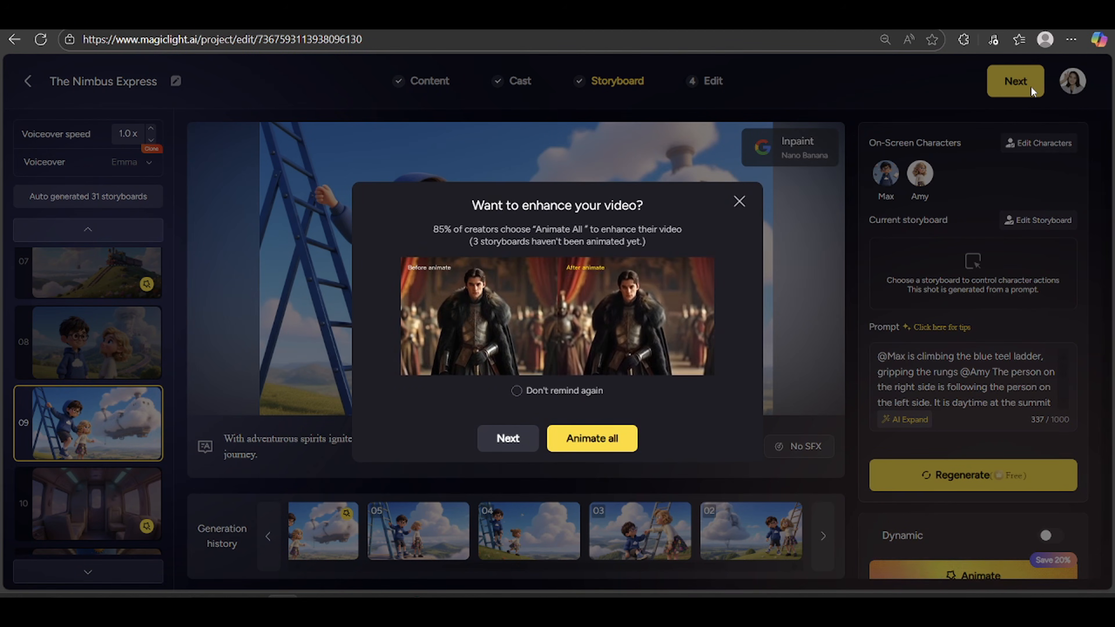
pyautogui.click(623, 441)
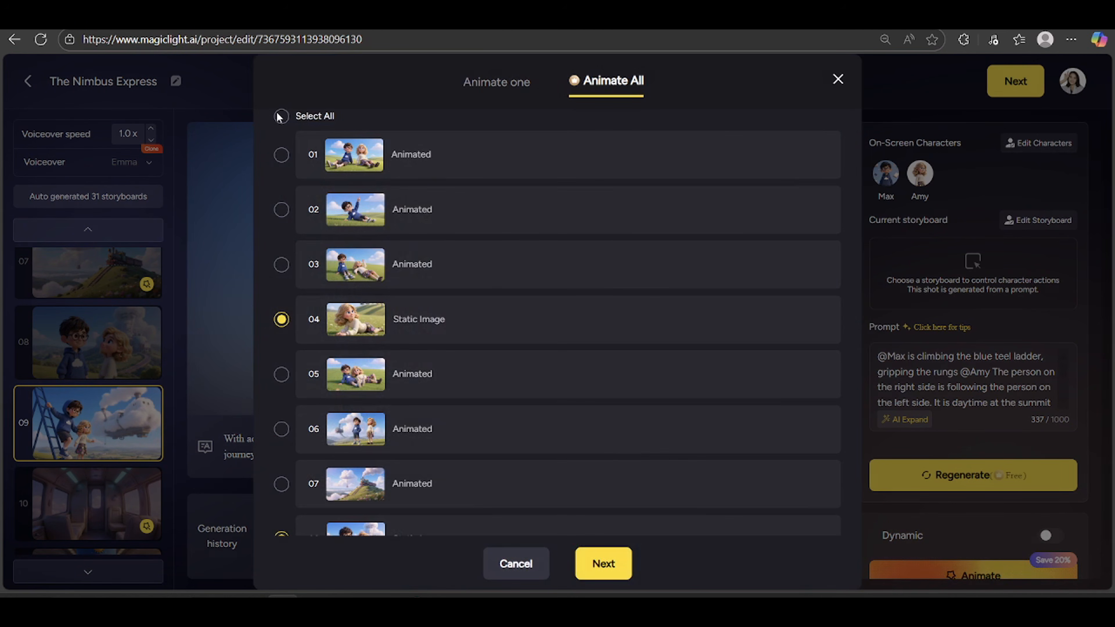
pyautogui.scroll(-2, 411, 208)
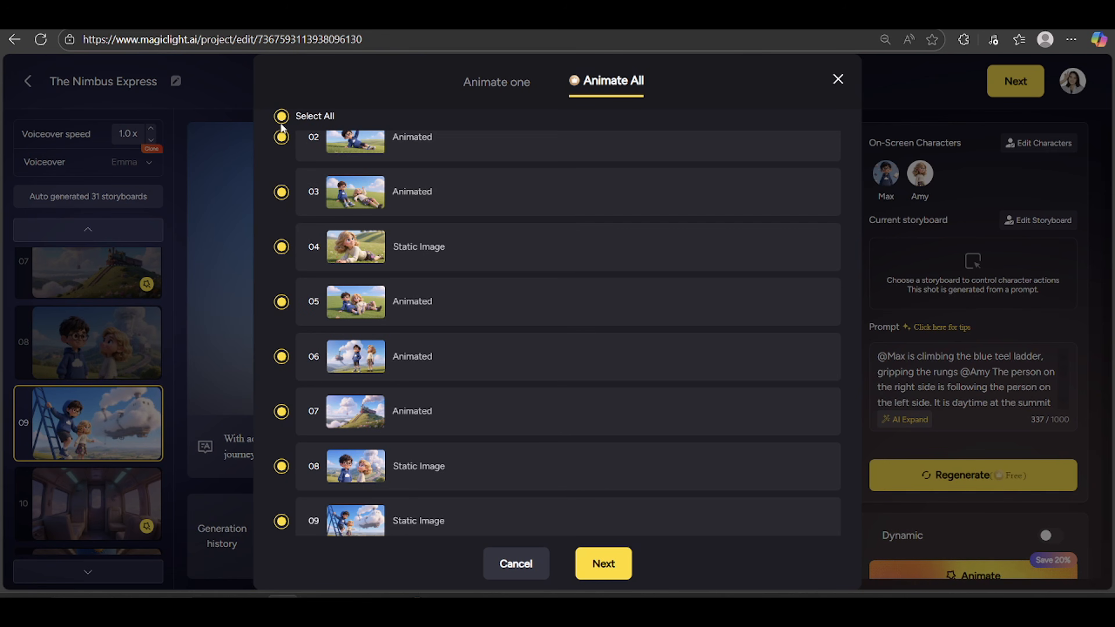
pyautogui.scroll(-2, 281, 176)
pyautogui.click(281, 229)
pyautogui.scroll(-2, 289, 270)
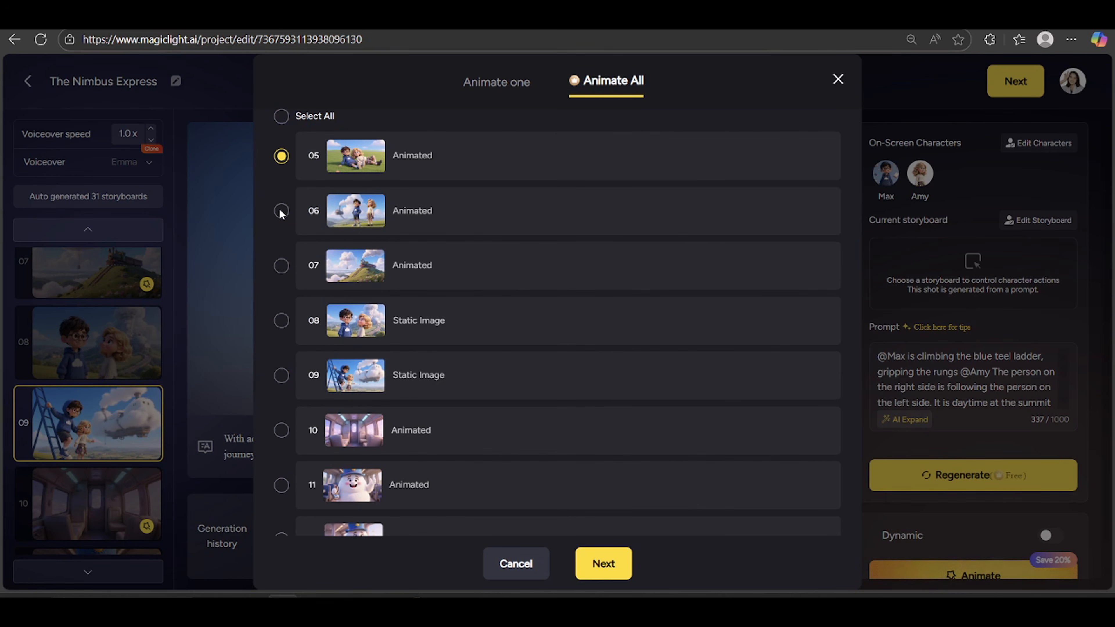
pyautogui.click(281, 211)
pyautogui.click(281, 266)
pyautogui.click(281, 321)
pyautogui.click(282, 376)
pyautogui.click(281, 431)
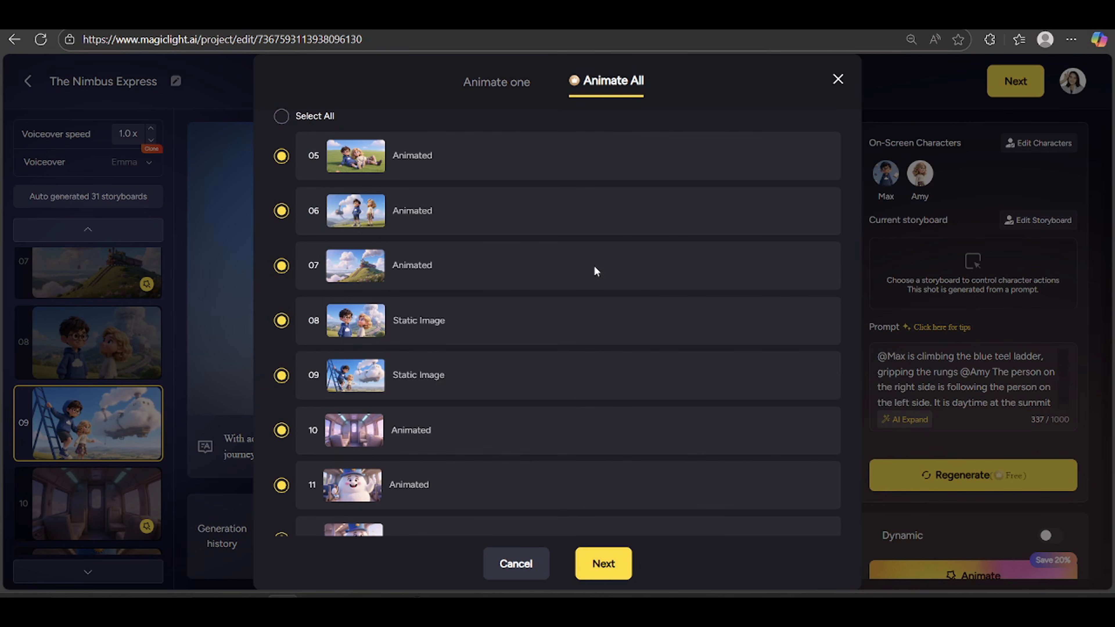
# Animate the selected scenes with Hailuo 02 and play the clip of Max and Amy waving farewell in scene 33
pyautogui.click(604, 567)
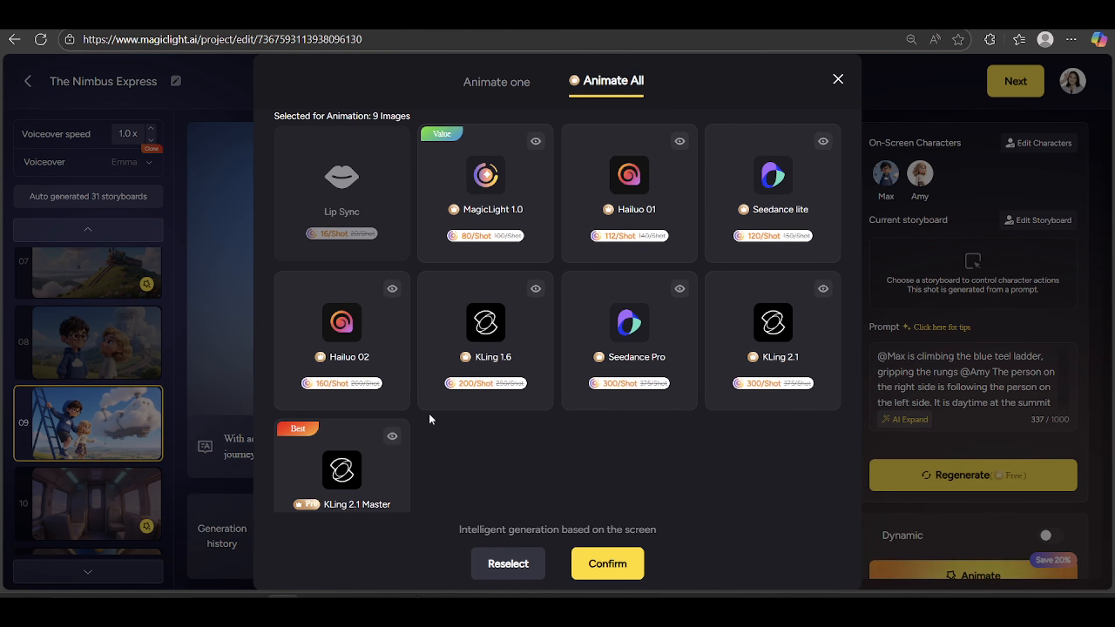
pyautogui.click(386, 340)
pyautogui.click(588, 567)
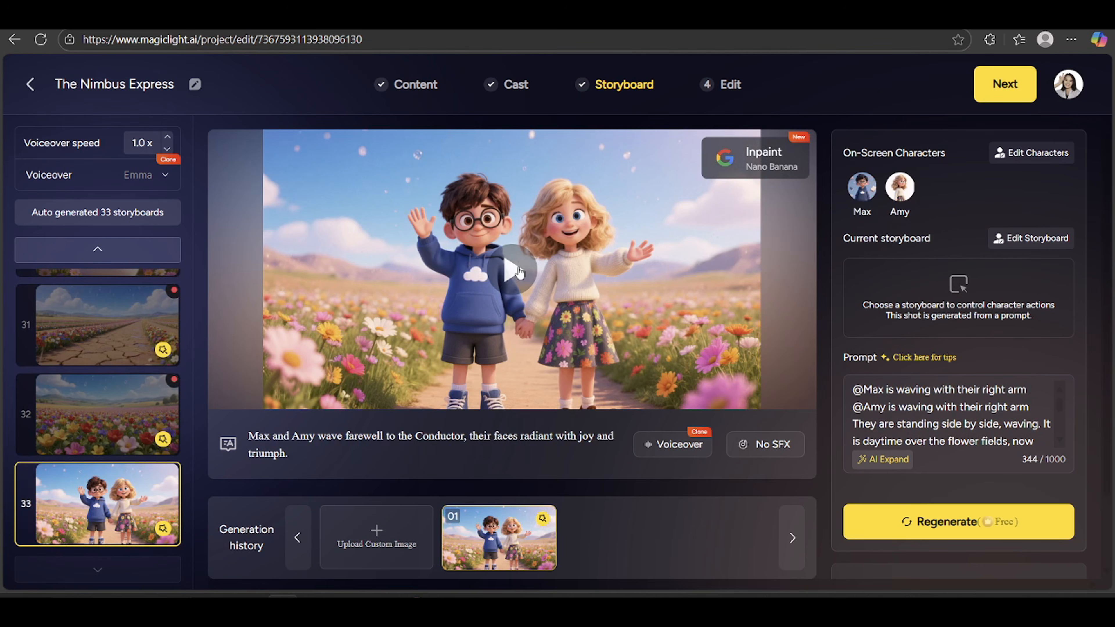
pyautogui.click(509, 270)
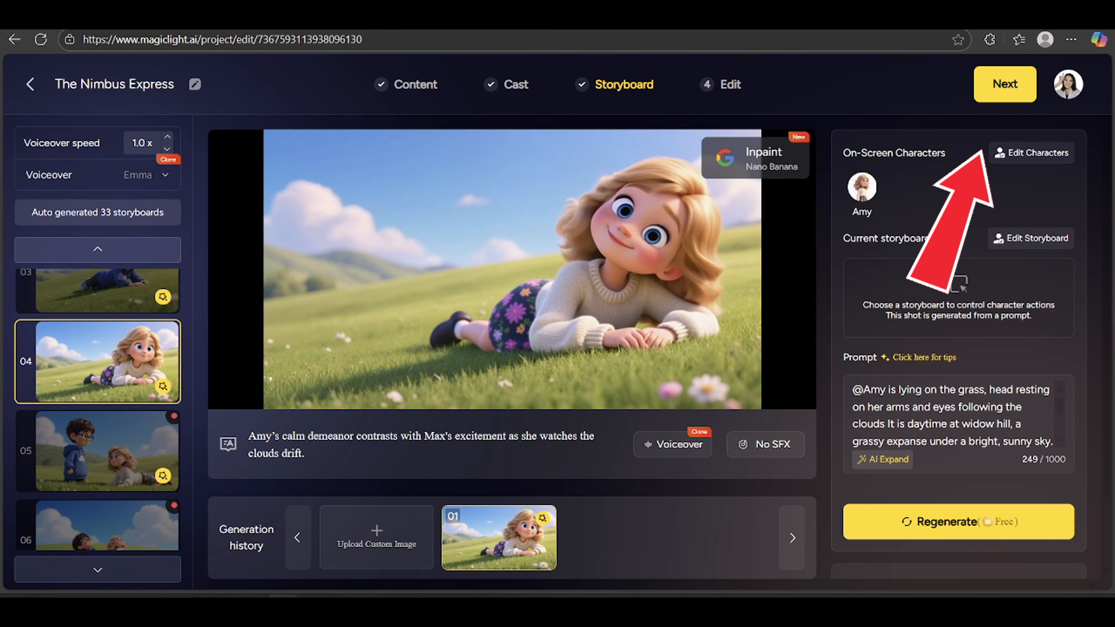
# Proceed to the Edit stage and choose the close-up of Max and Amy with the cloud factory behind them as cover image
pyautogui.click(1017, 92)
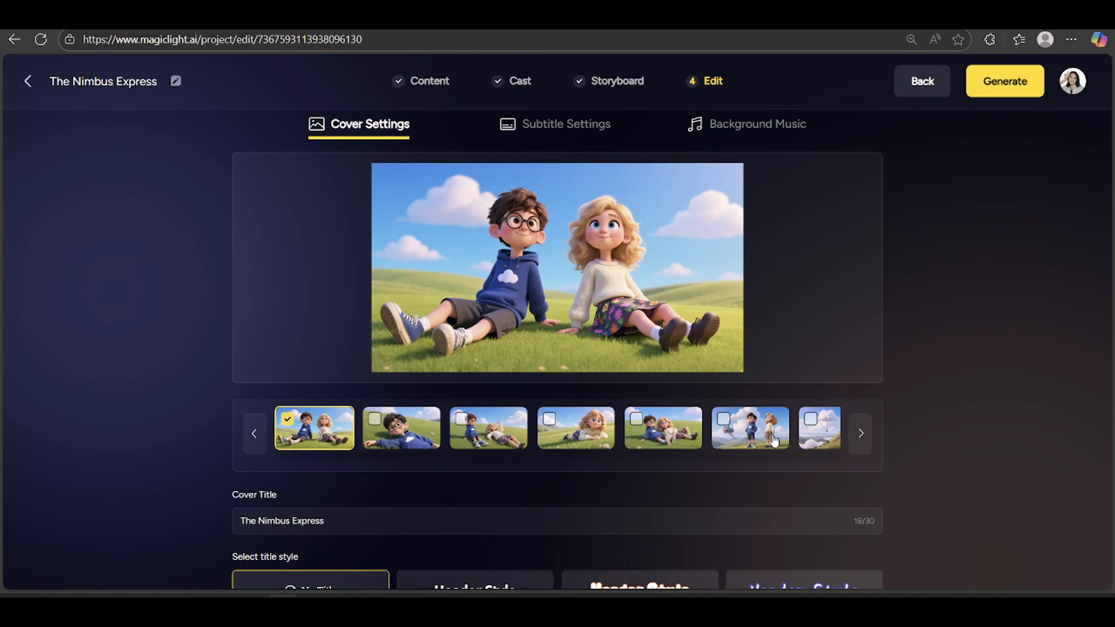
pyautogui.click(725, 424)
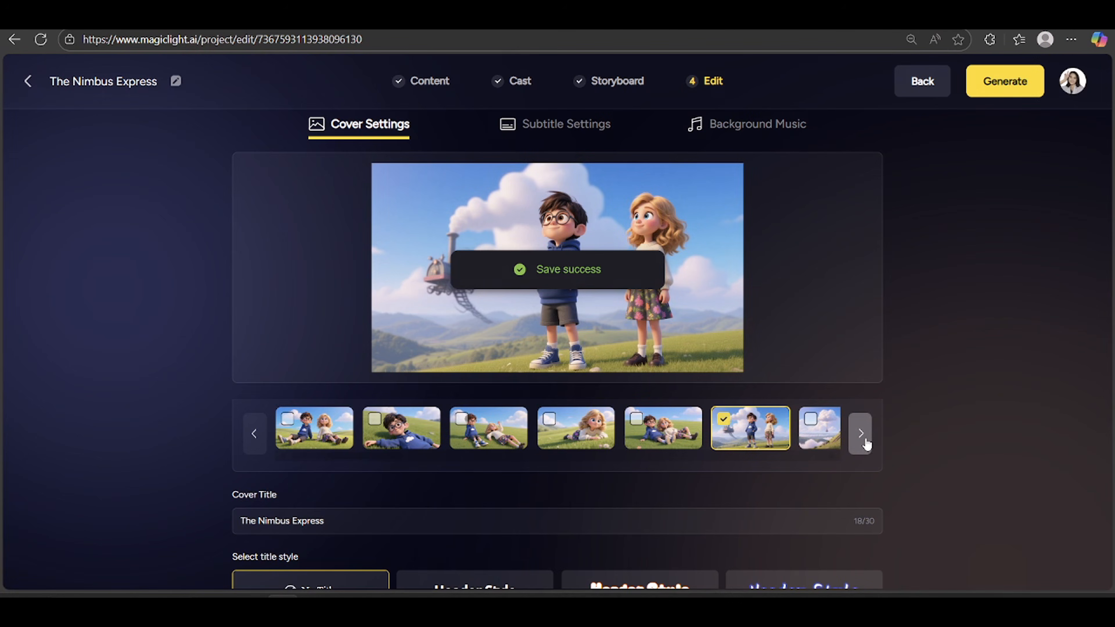
pyautogui.click(863, 441)
pyautogui.click(855, 443)
pyautogui.click(695, 421)
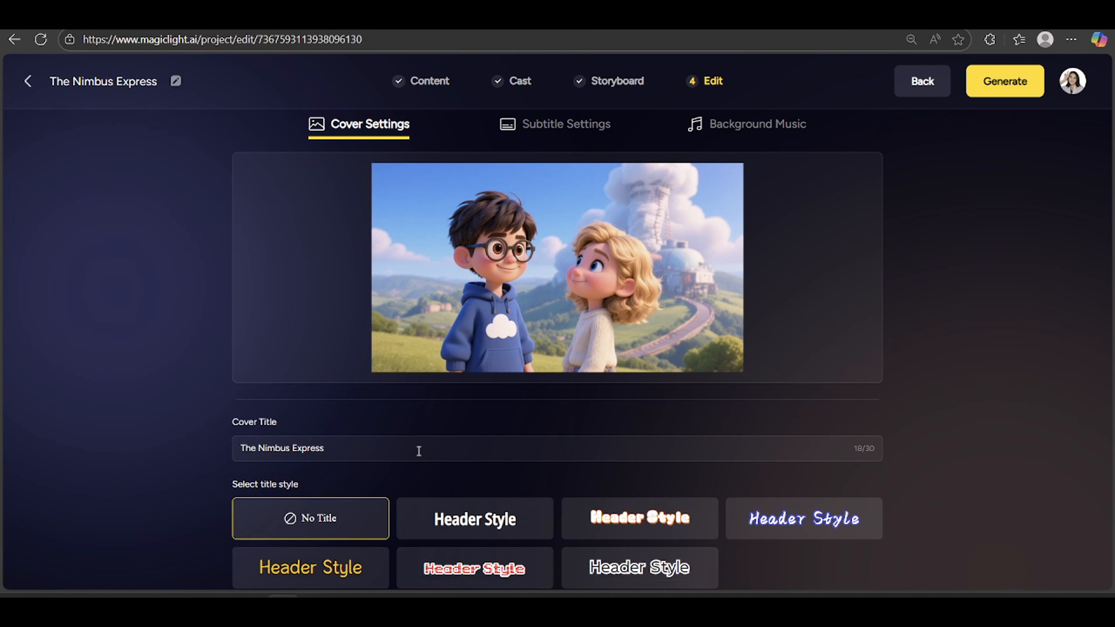
# Try the plain white and orange-outlined header styles on the cover, and restore the No Title option
pyautogui.click(499, 528)
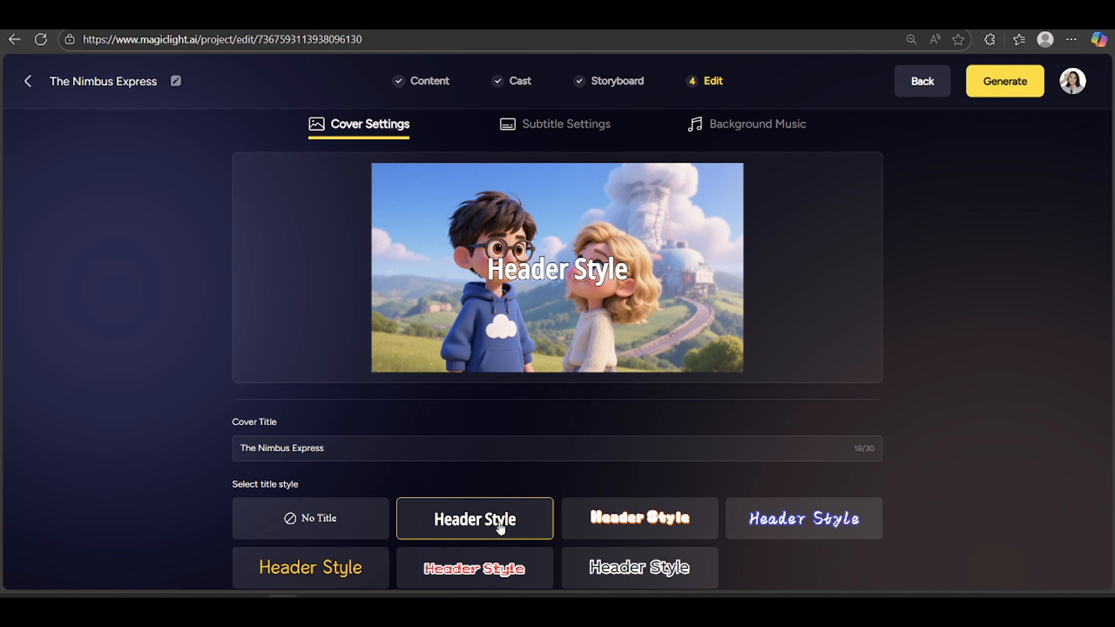
pyautogui.click(632, 528)
pyautogui.click(324, 526)
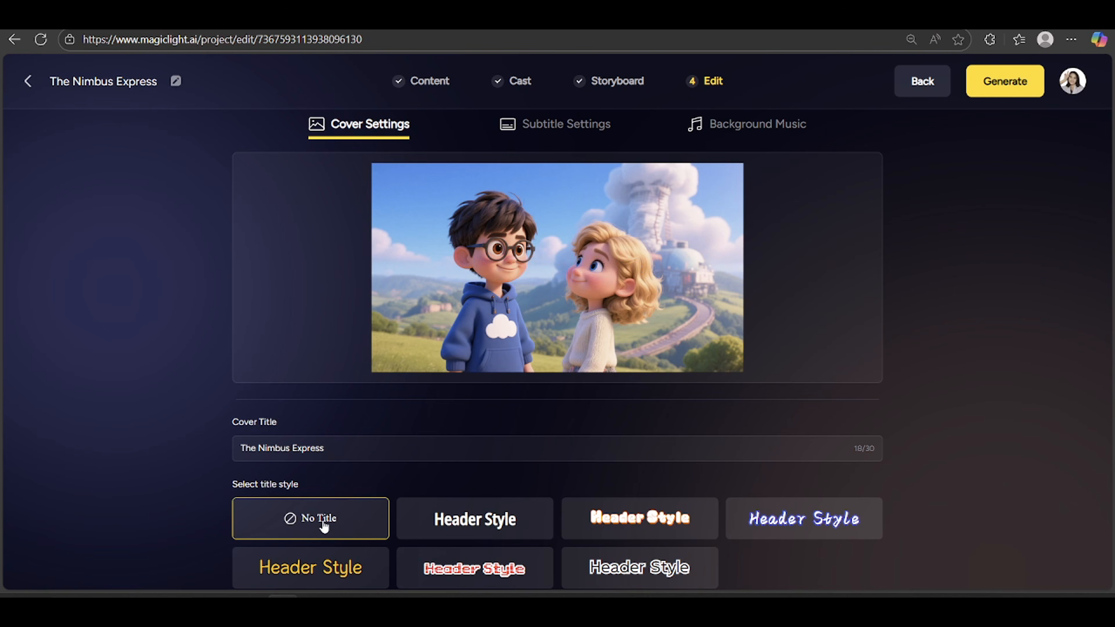
# Give the video the plain white subtitle style and apply Rosita as the background music
pyautogui.click(563, 129)
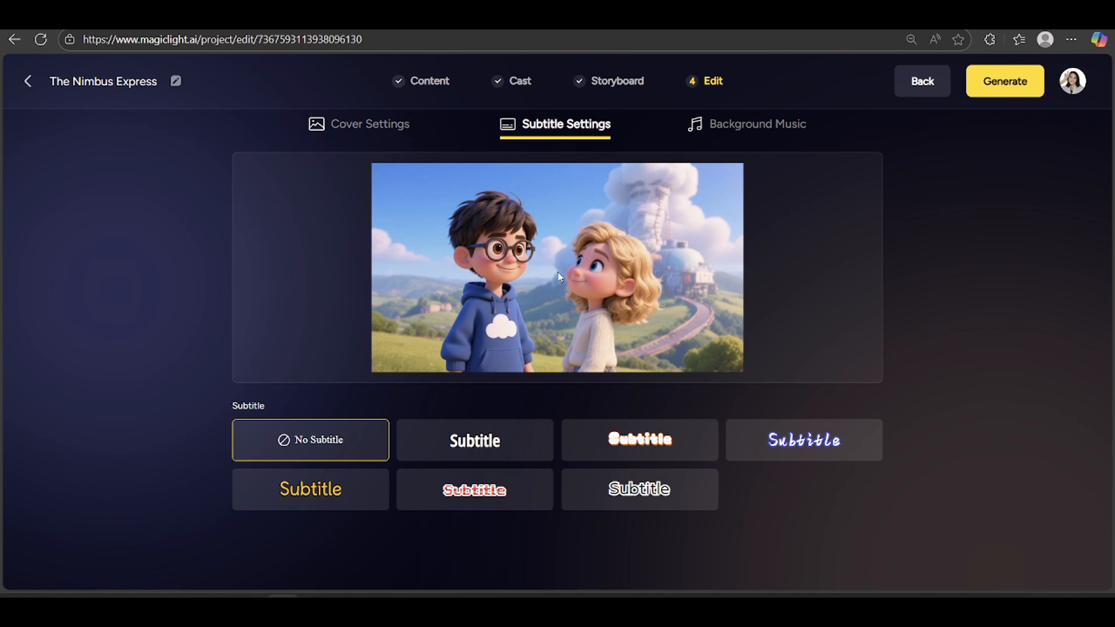
pyautogui.click(493, 448)
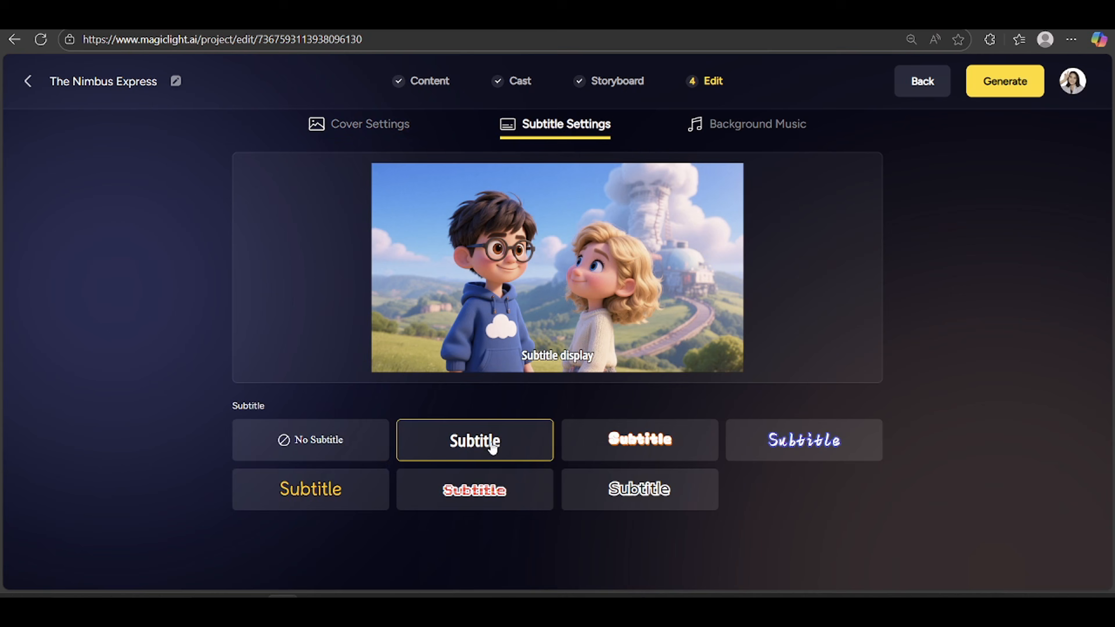
pyautogui.click(750, 129)
pyautogui.scroll(-15, 865, 316)
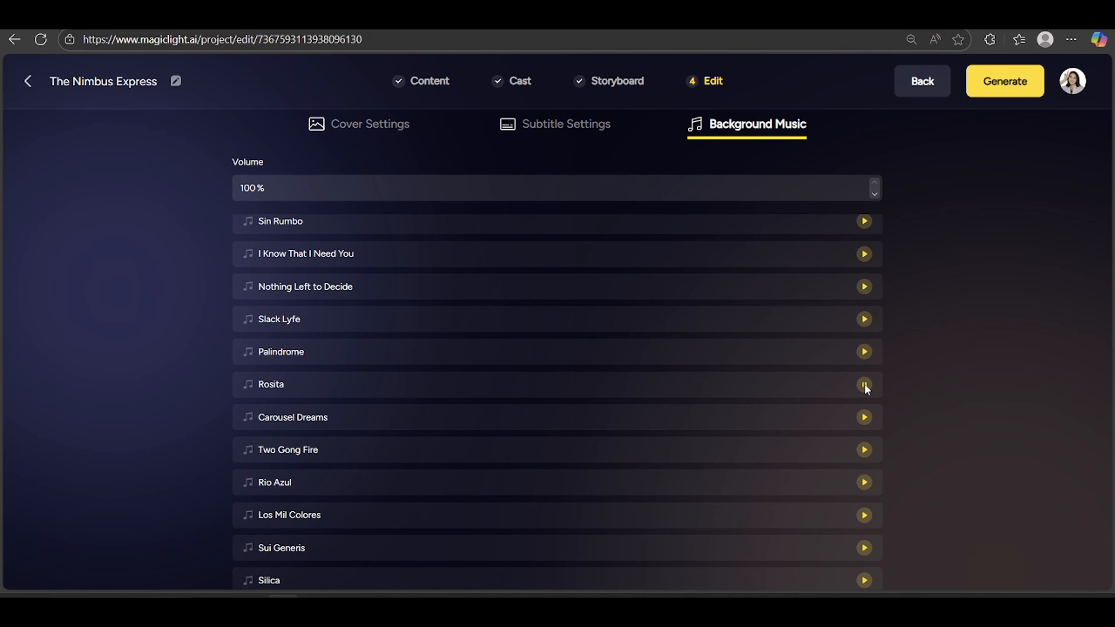
pyautogui.click(864, 386)
# Try a background music volume of 50%, and set it back to 100%
pyautogui.moveTo(256, 188); pyautogui.dragTo(237, 192)
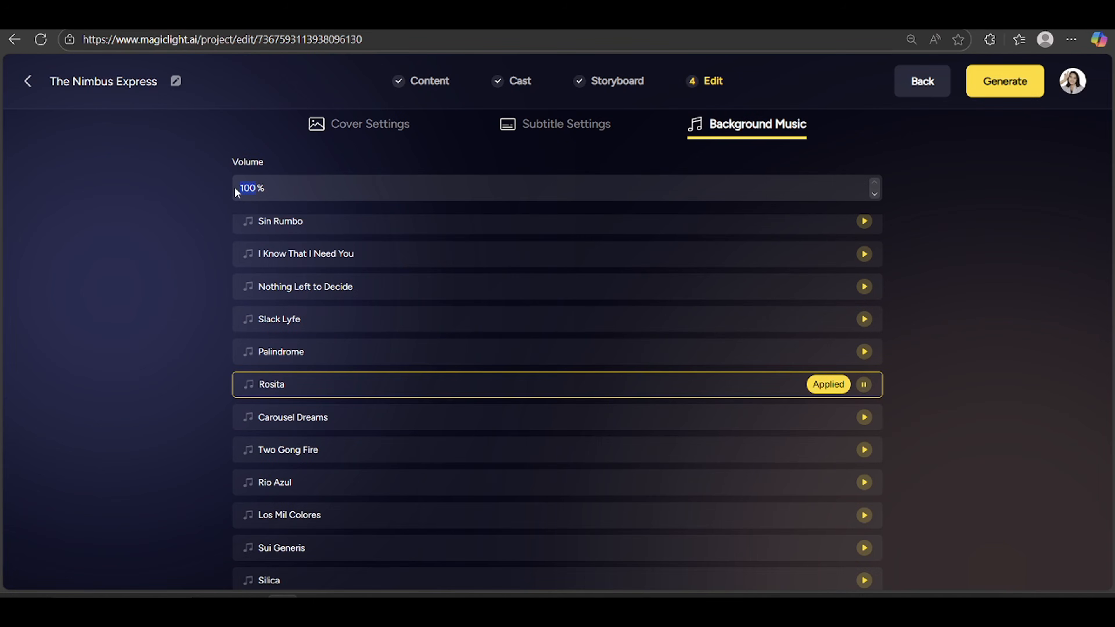
pyautogui.write('50')
pyautogui.click(254, 189)
pyautogui.press('BackSpace')
pyautogui.press('BackSpace')
pyautogui.write('100')
pyautogui.press('Return')
# Generate the video with a 16:9 ratio and High (1080p) resolution, and play the result
pyautogui.click(999, 90)
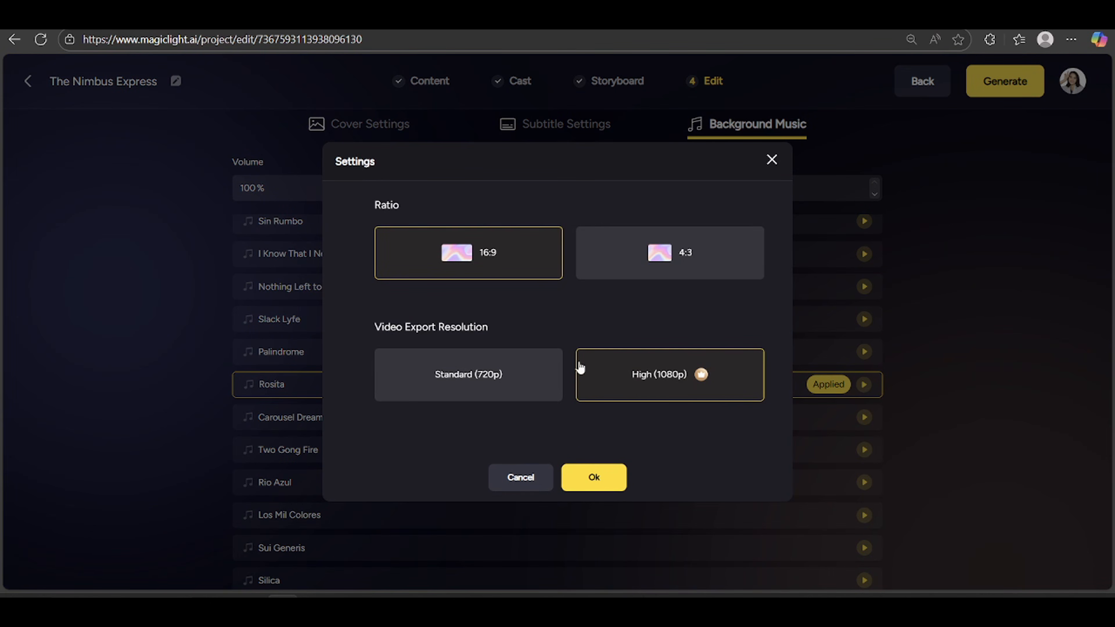
pyautogui.click(603, 481)
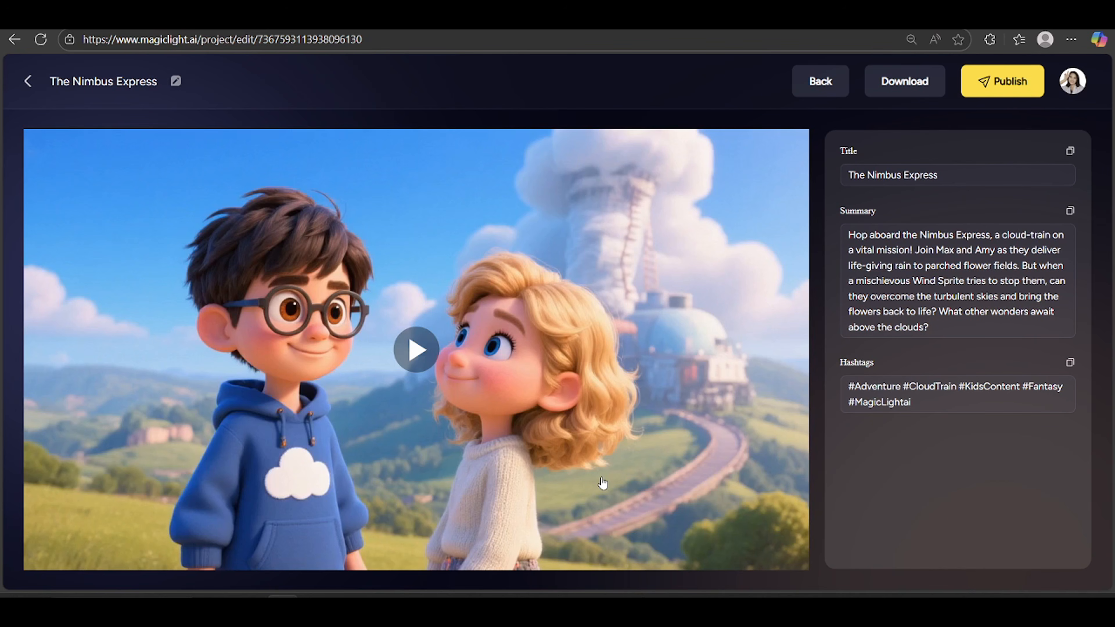
pyautogui.click(414, 351)
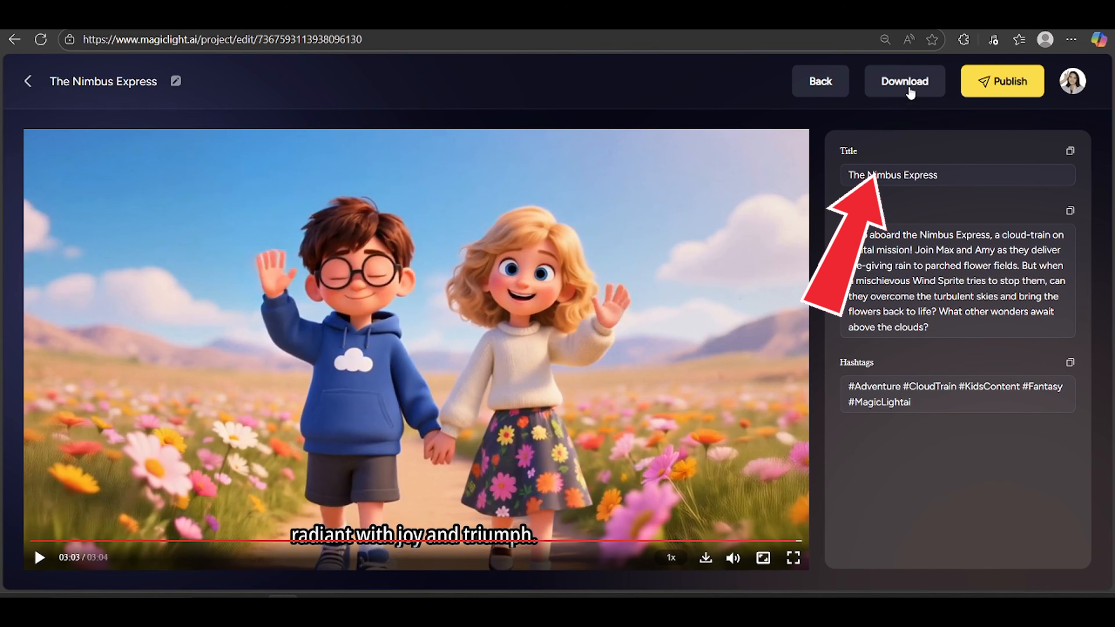
# Download the finished video and all of its storyboard images, and dismiss the download list
pyautogui.click(911, 90)
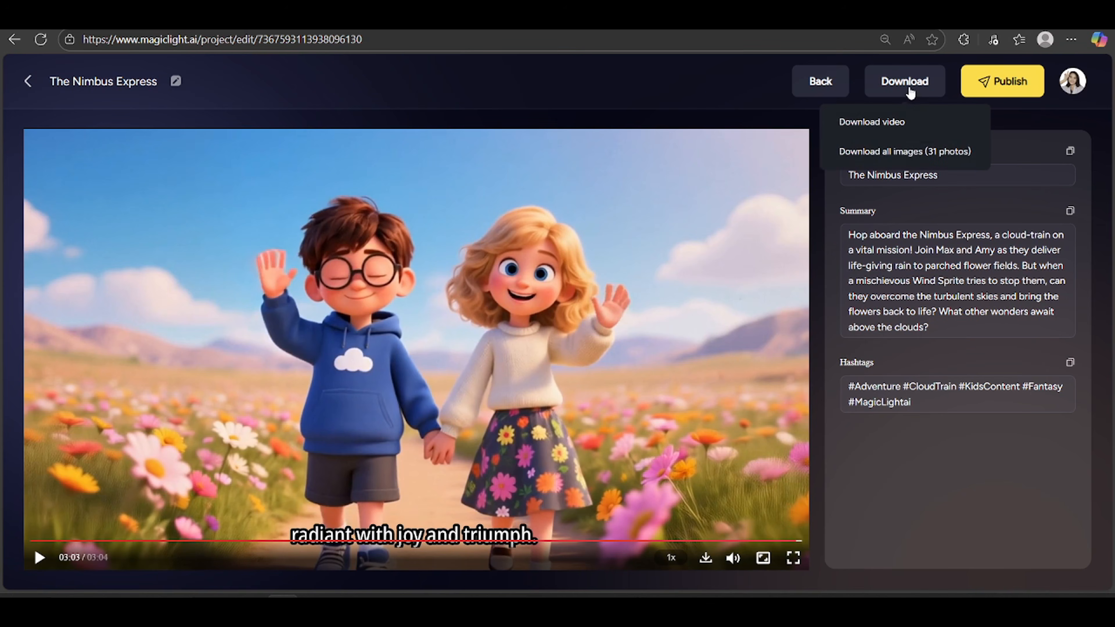
pyautogui.click(930, 121)
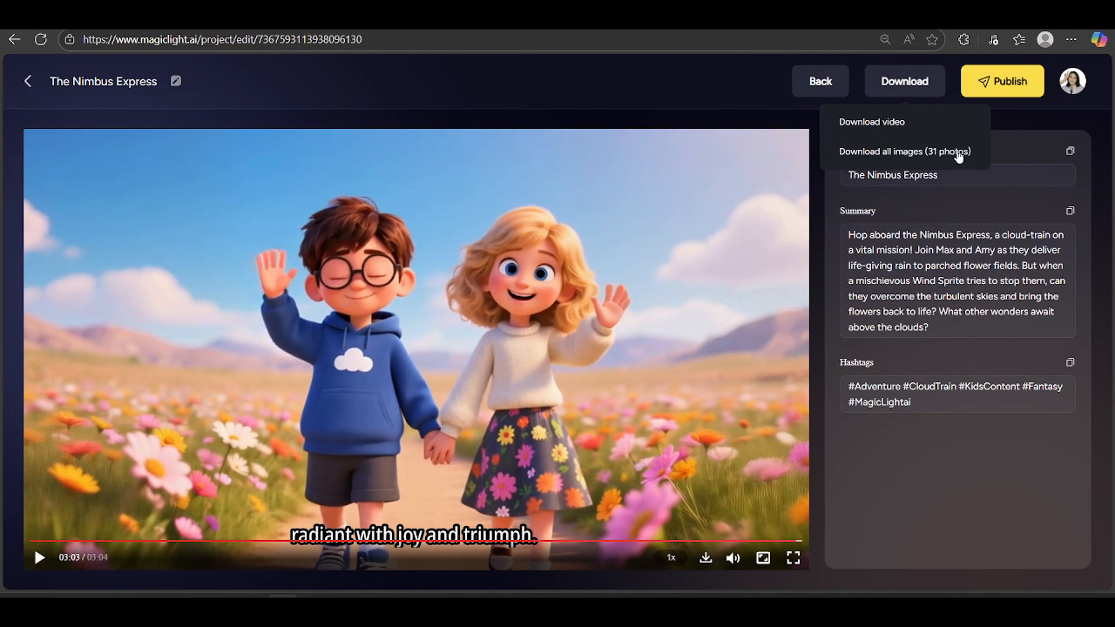
pyautogui.click(958, 154)
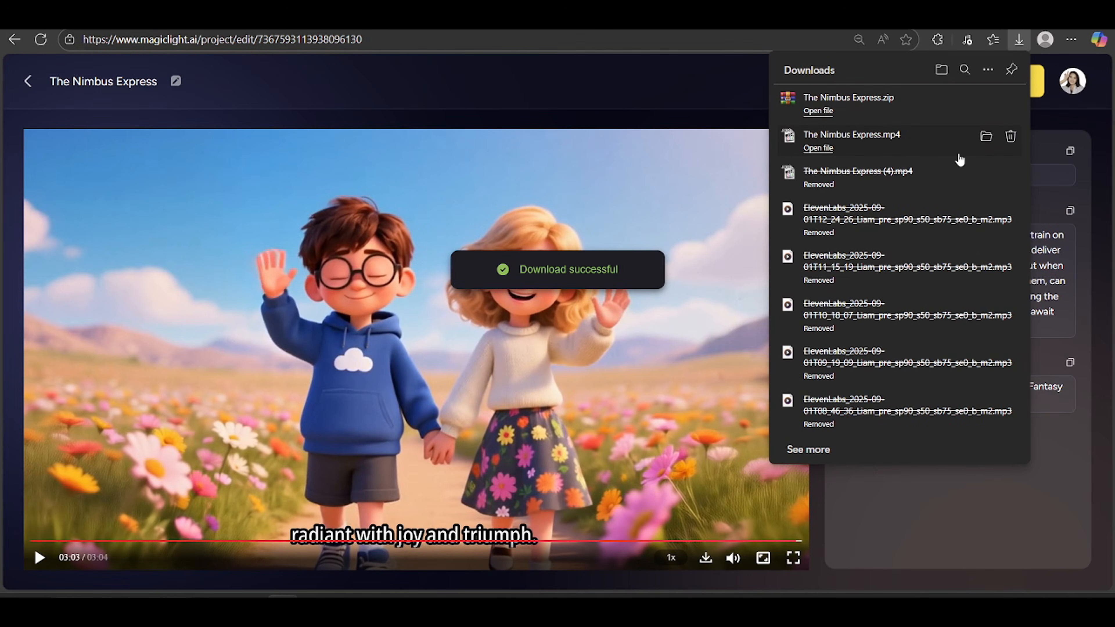
pyautogui.click(719, 71)
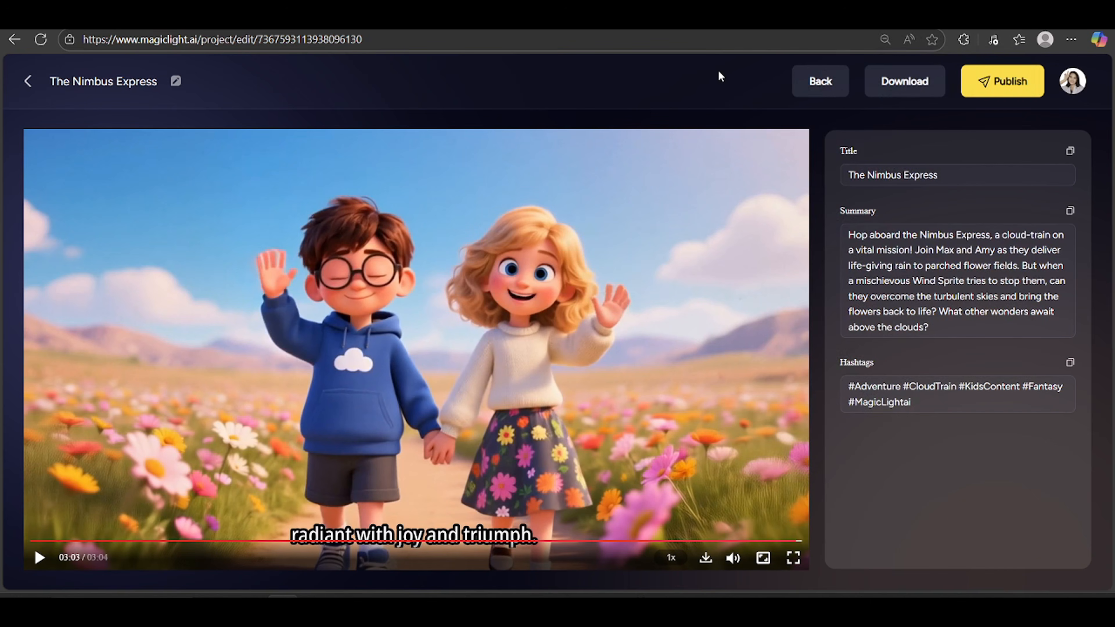
# Cancel the publication and go back through the Edit stage to the storyboard
pyautogui.click(832, 82)
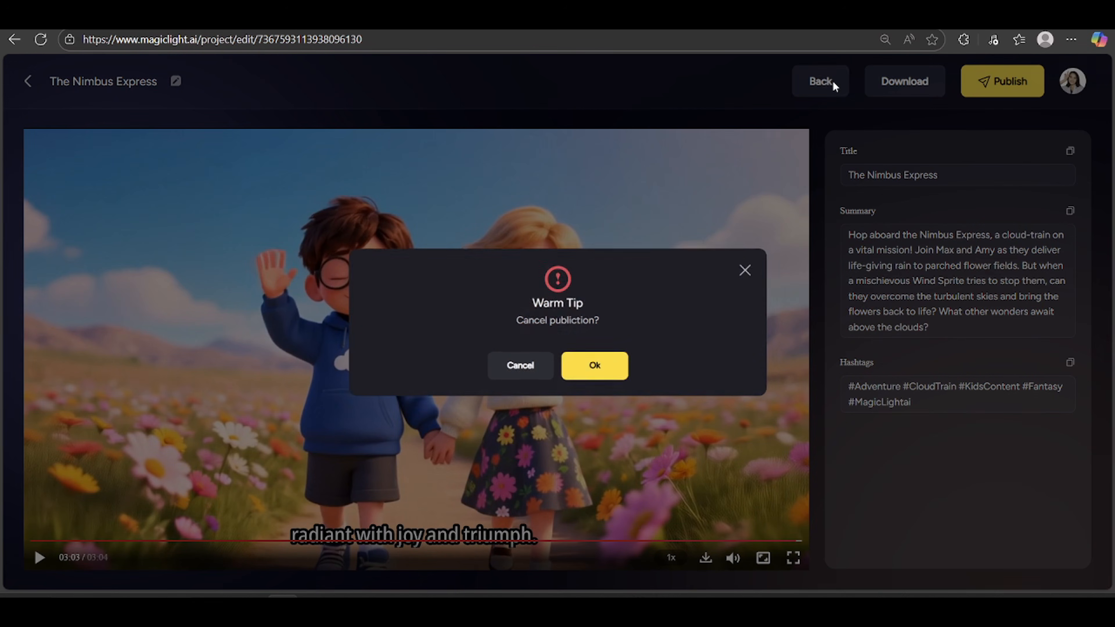
pyautogui.click(609, 368)
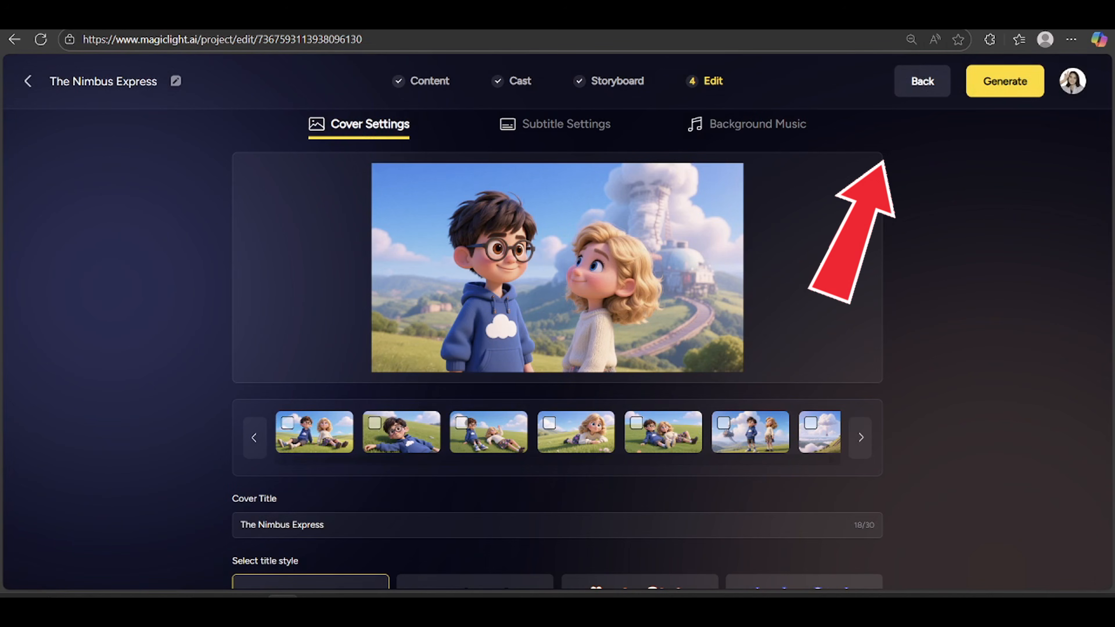
pyautogui.click(915, 82)
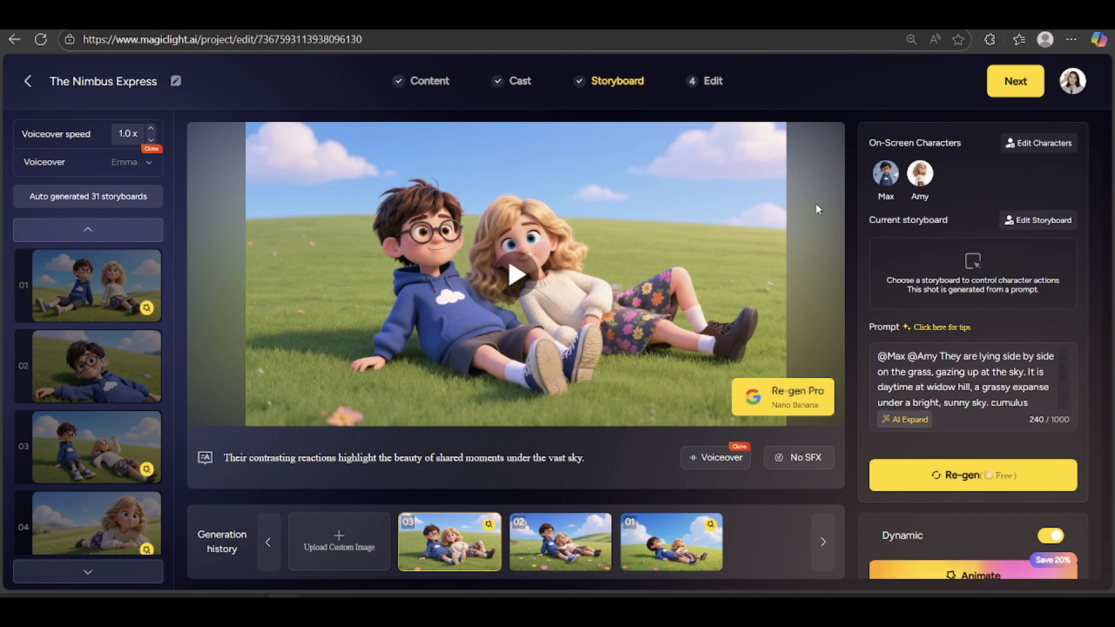